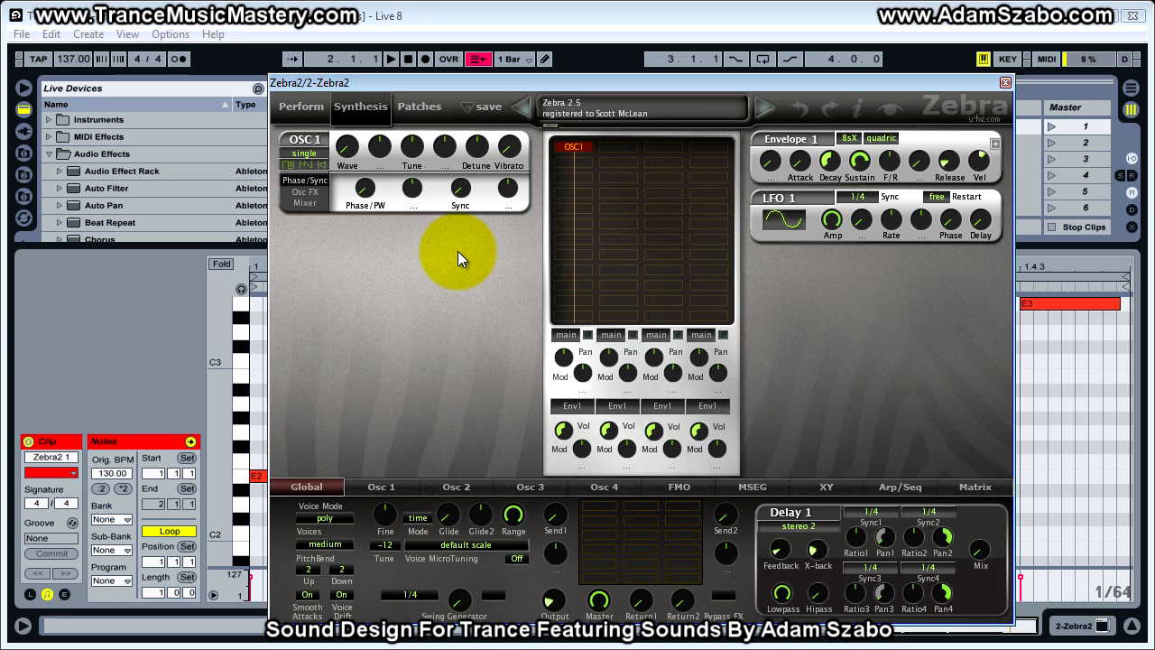
# - Play the loop and arrange the two Signal Analyzer windows, waveform above spectrum, beside the Zebra2 window
pyautogui.press('space')
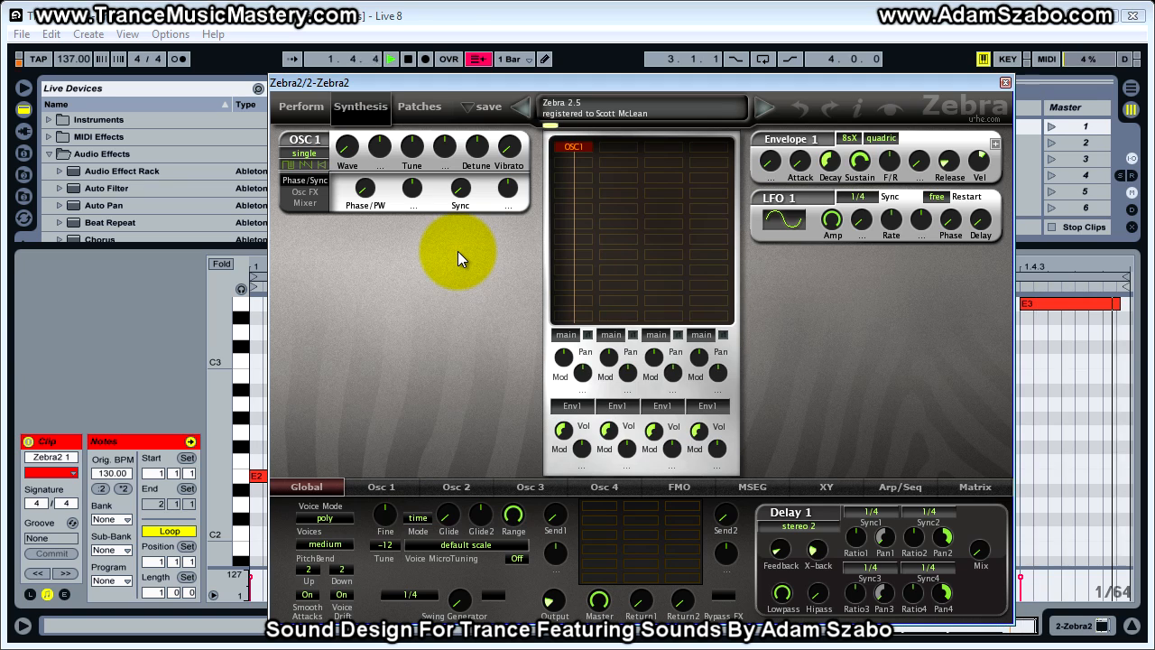
pyautogui.moveTo(575, 78); pyautogui.dragTo(712, 68)
pyautogui.moveTo(0, 68); pyautogui.dragTo(203, 78)
pyautogui.moveTo(0, 217); pyautogui.dragTo(163, 351)
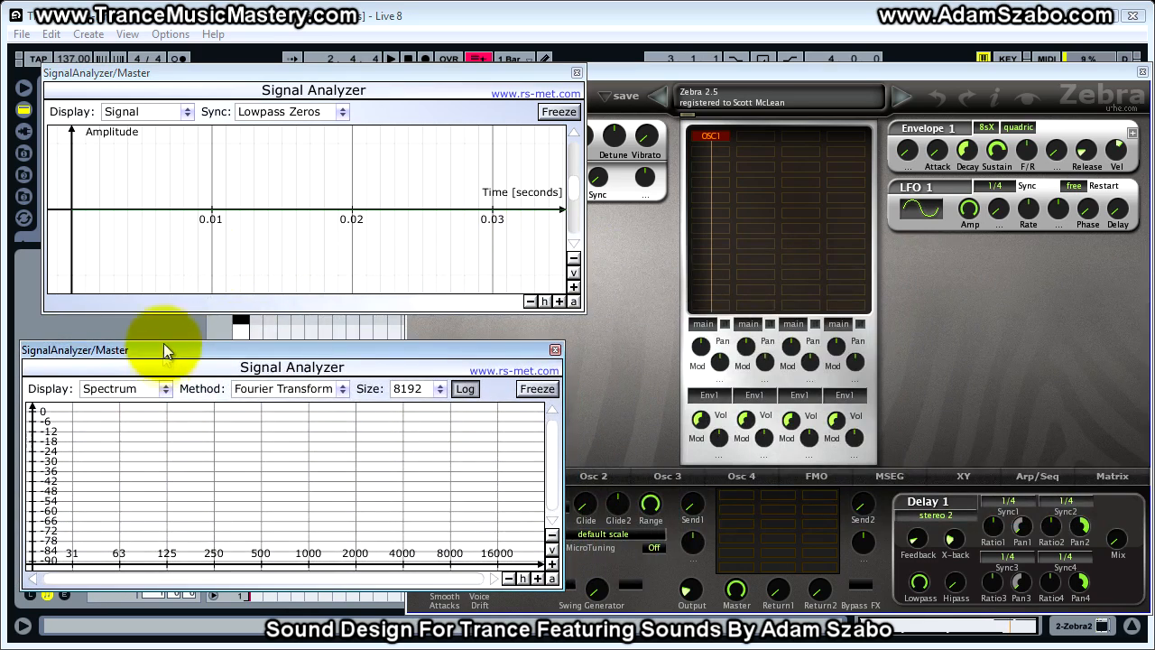
pyautogui.moveTo(259, 67); pyautogui.dragTo(235, 86)
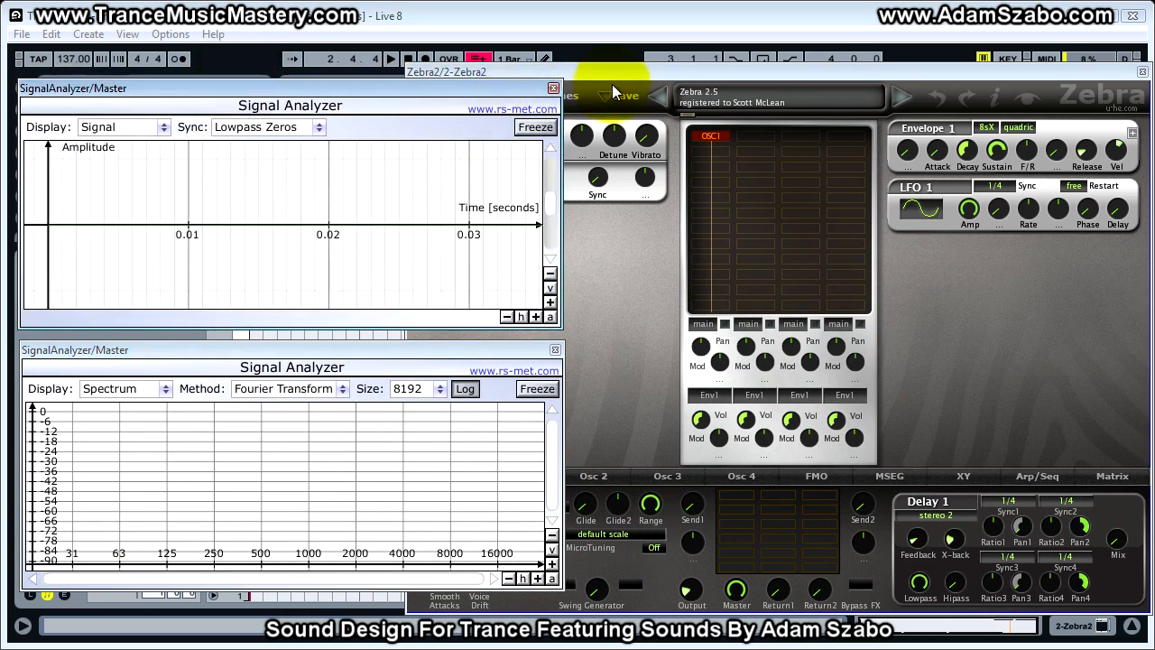
pyautogui.click(637, 77)
pyautogui.moveTo(689, 76)
pyautogui.mouseDown()
pyautogui.moveTo(650, 82)
pyautogui.moveTo(678, 77)
pyautogui.mouseUp()
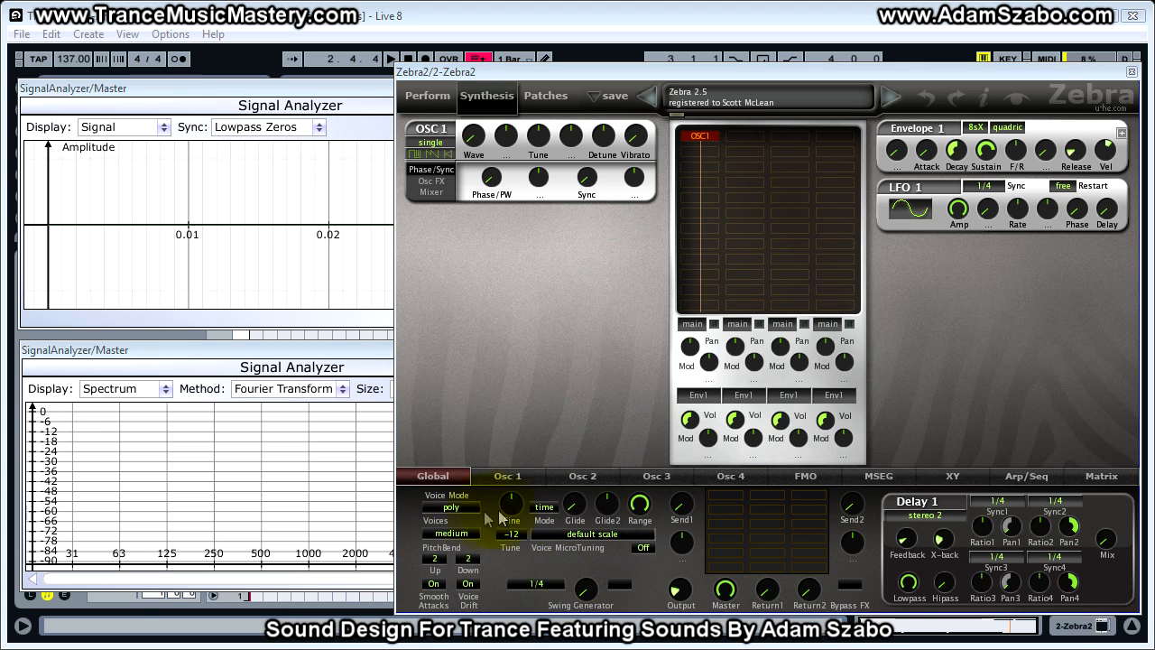
# - Set the global voice mode to legato and raise the Glide amount to 33.50
pyautogui.click(455, 506)
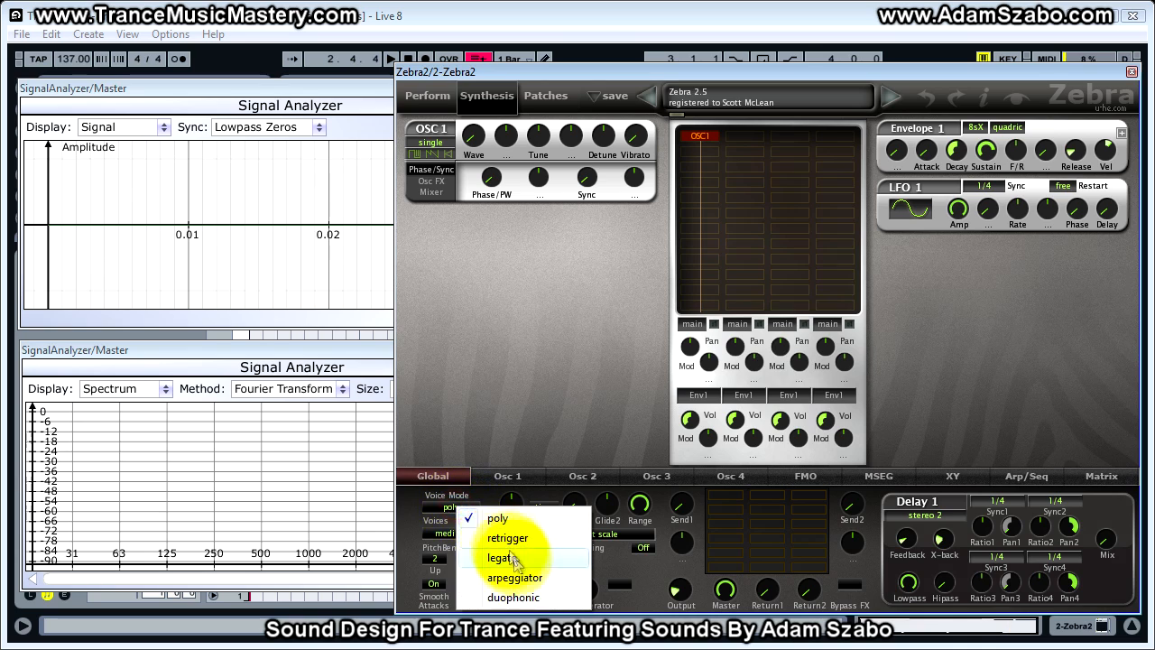
pyautogui.click(501, 554)
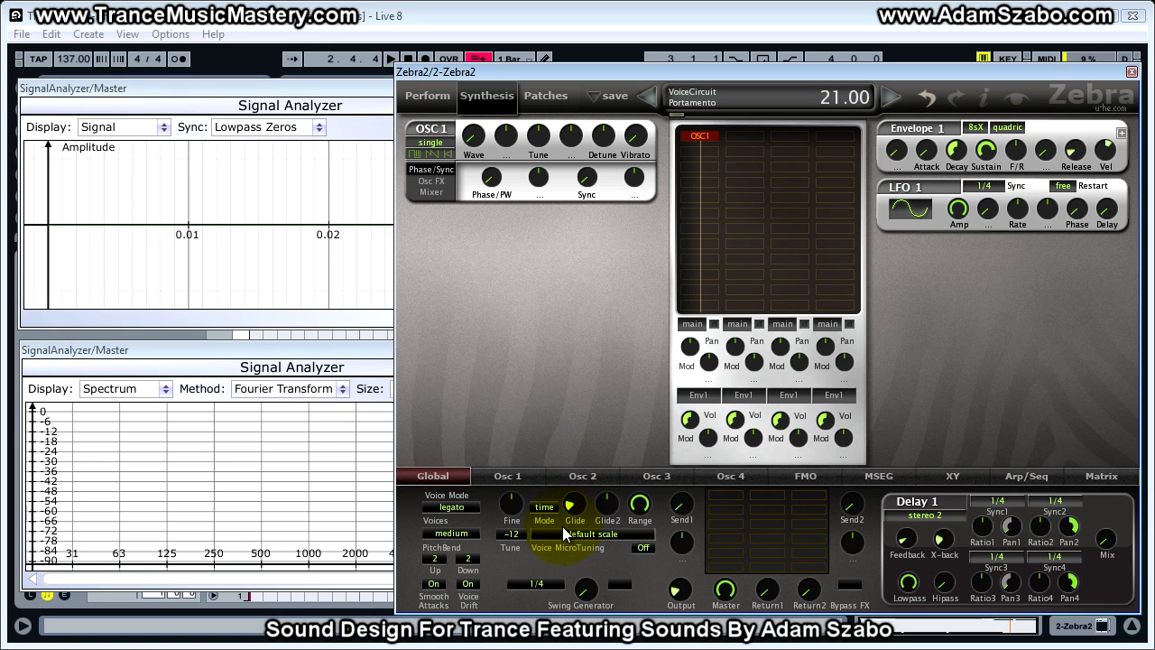
pyautogui.moveTo(568, 514); pyautogui.dragTo(580, 574)
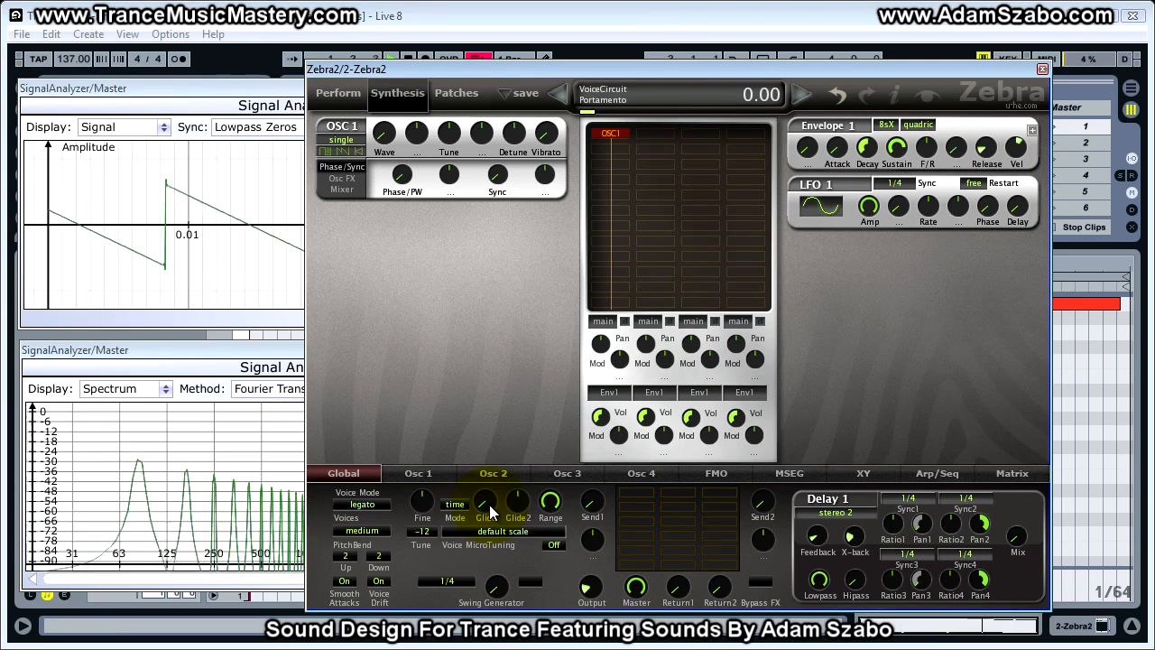
pyautogui.moveTo(489, 504); pyautogui.dragTo(484, 444)
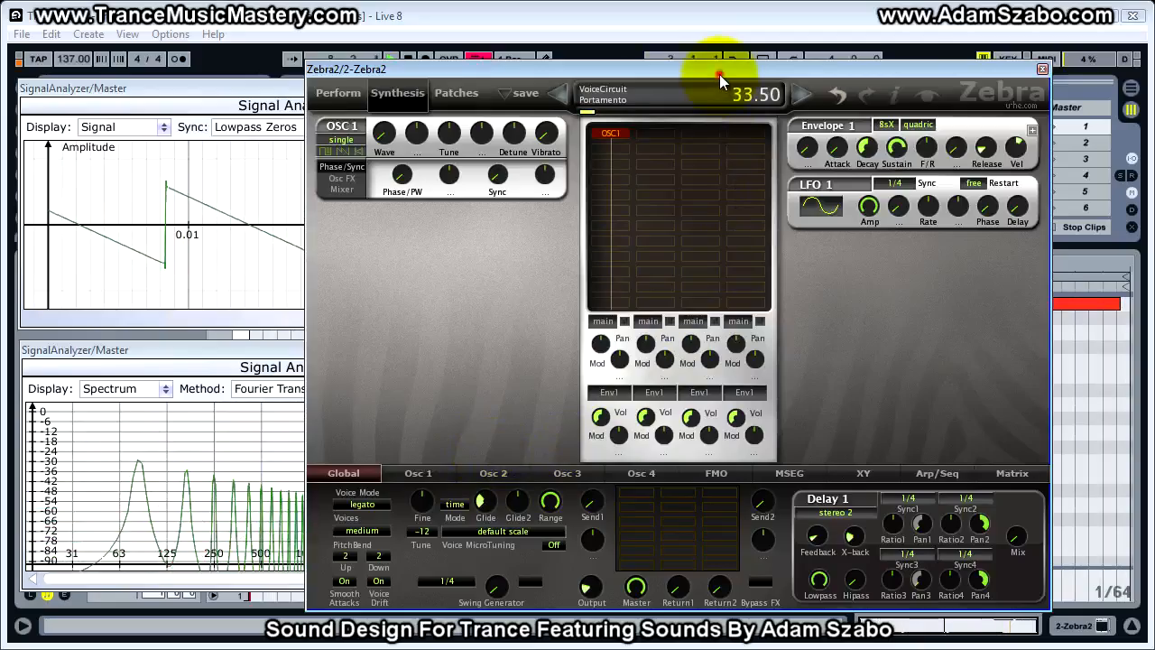
pyautogui.moveTo(719, 74); pyautogui.dragTo(457, 63)
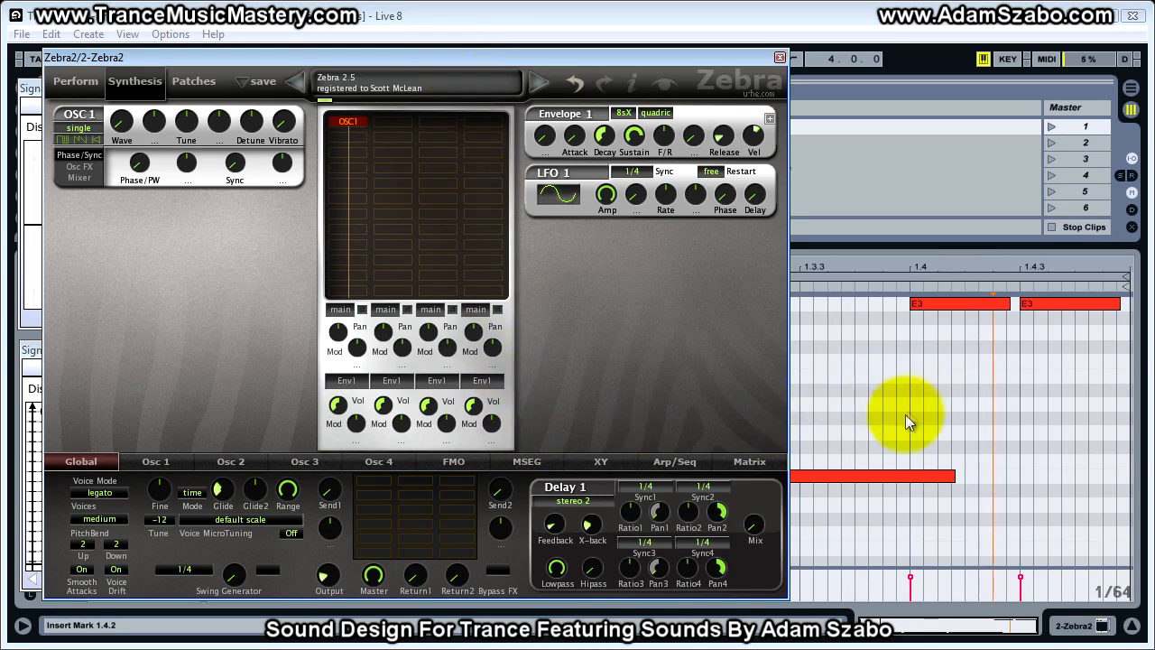
# - Fine-tune the Glide amount, trying settings from 31.00 up to 47.00 and back down
pyautogui.moveTo(221, 501)
pyautogui.mouseDown()
pyautogui.moveTo(219, 439)
pyautogui.moveTo(230, 506)
pyautogui.mouseUp()
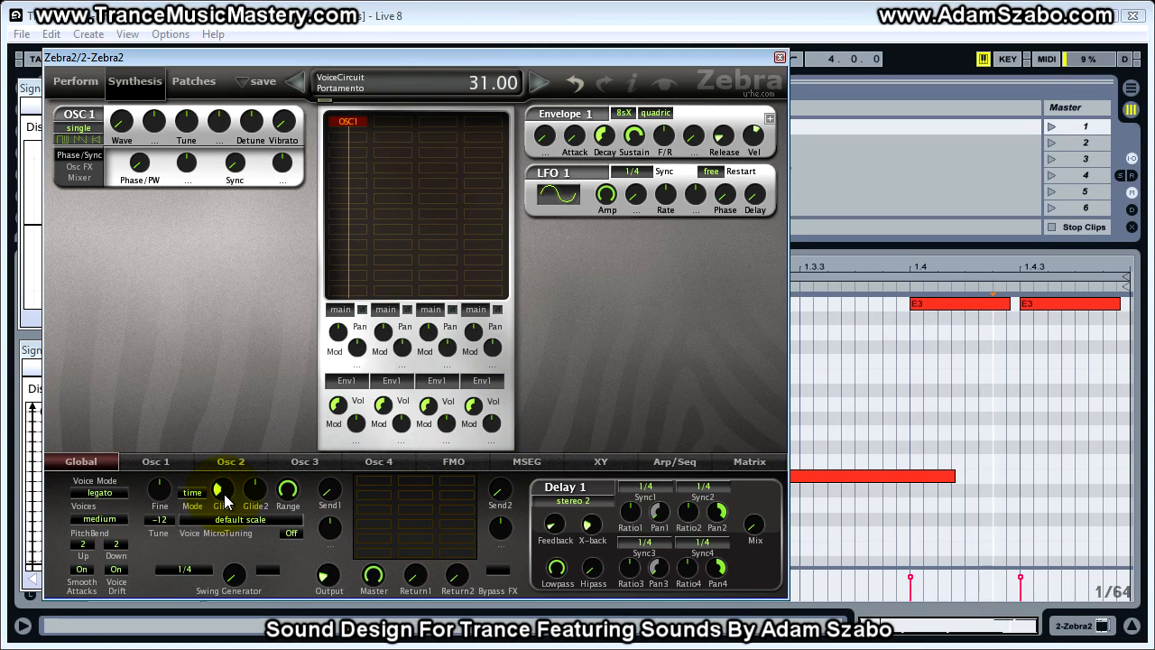
pyautogui.moveTo(226, 502); pyautogui.dragTo(225, 425)
pyautogui.moveTo(229, 487); pyautogui.dragTo(230, 511)
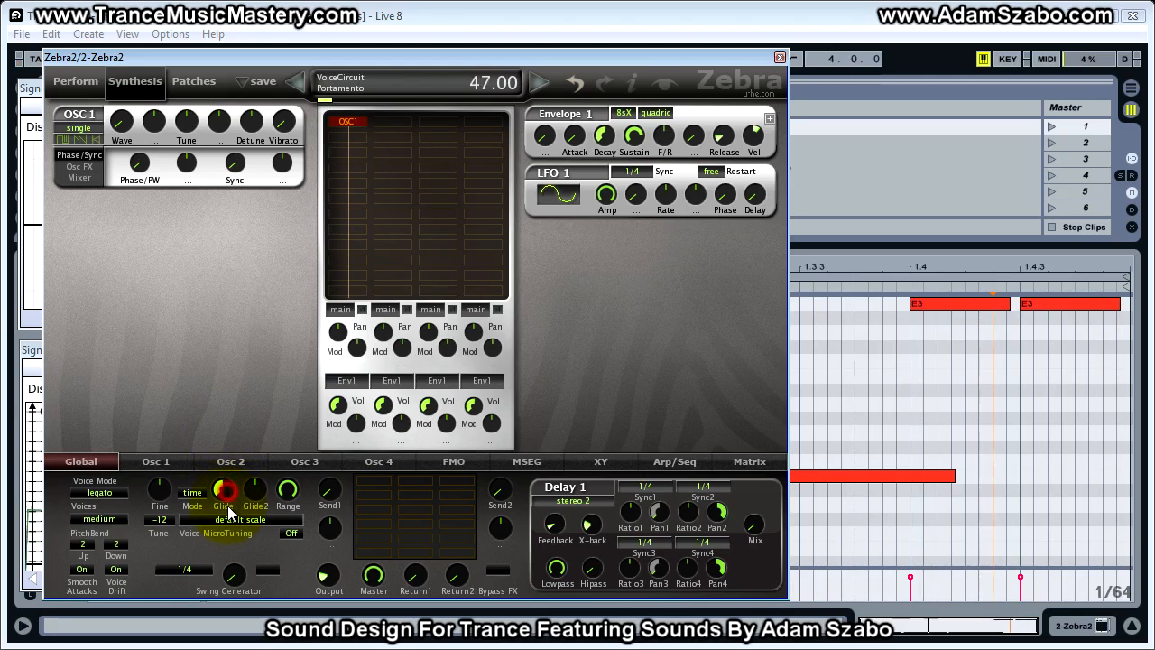
pyautogui.moveTo(226, 495); pyautogui.dragTo(227, 518)
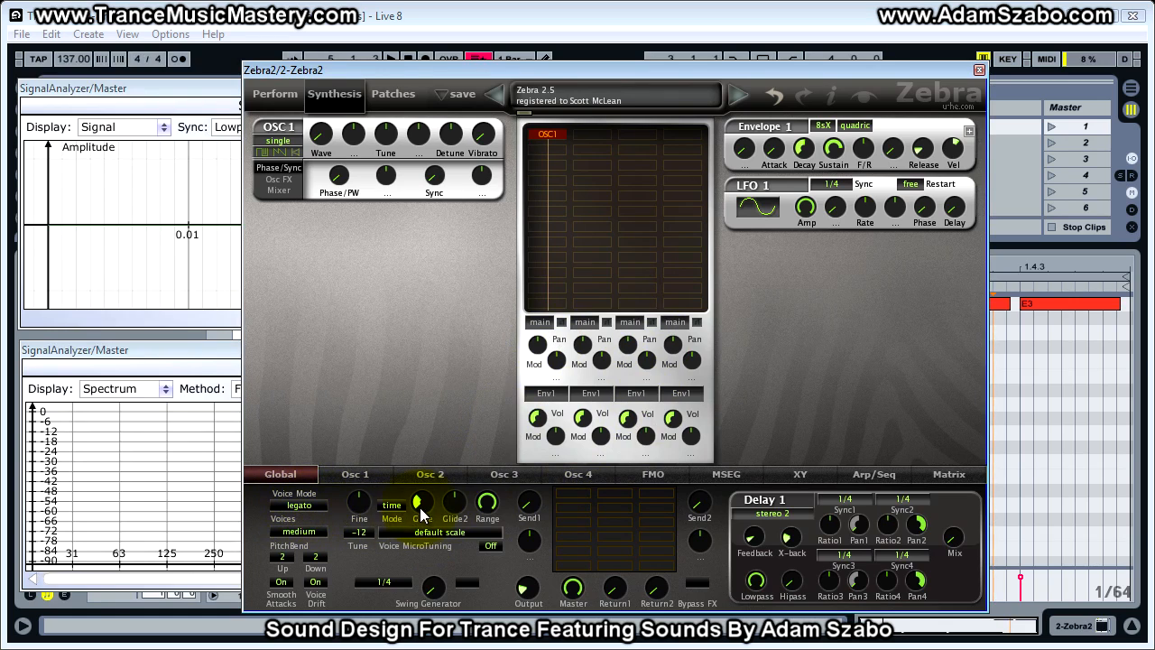
pyautogui.moveTo(423, 510); pyautogui.dragTo(423, 511)
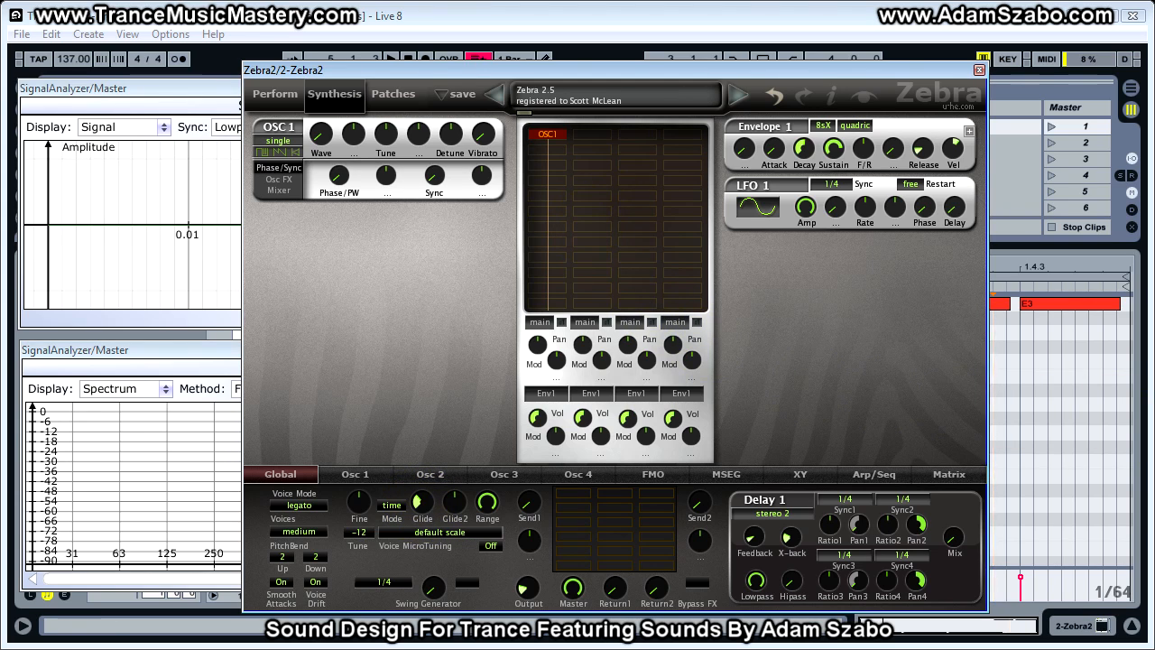
# - Switch OSC 1 from a single voice to eleven and lower its Tune below -8.00
pyautogui.click(282, 142)
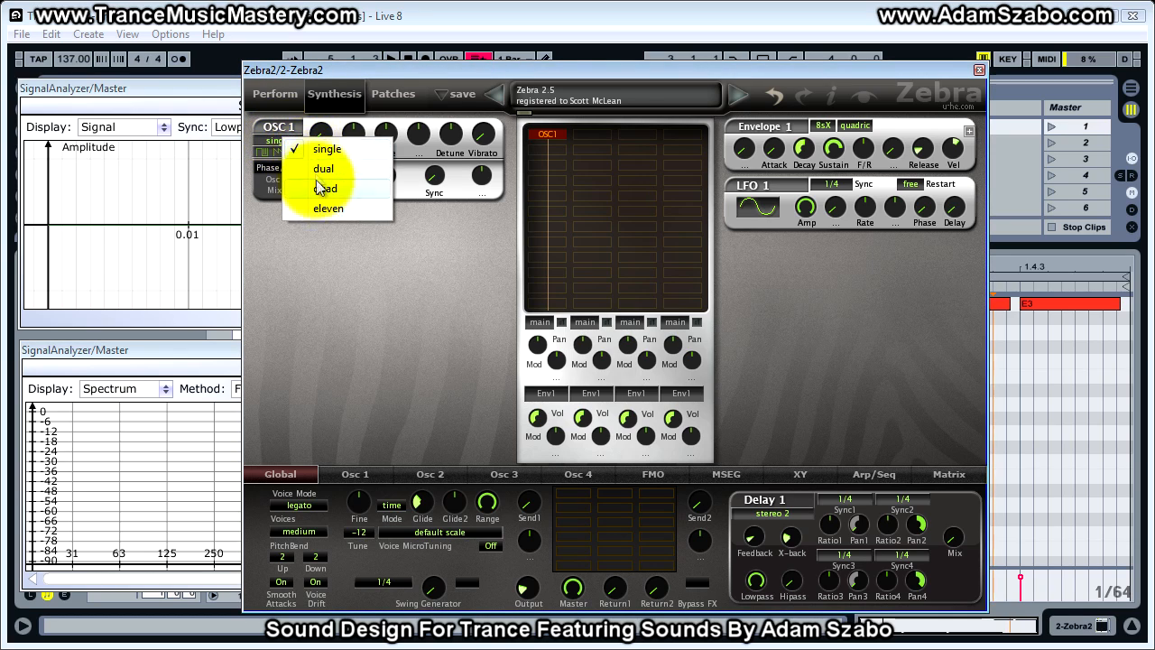
pyautogui.click(323, 209)
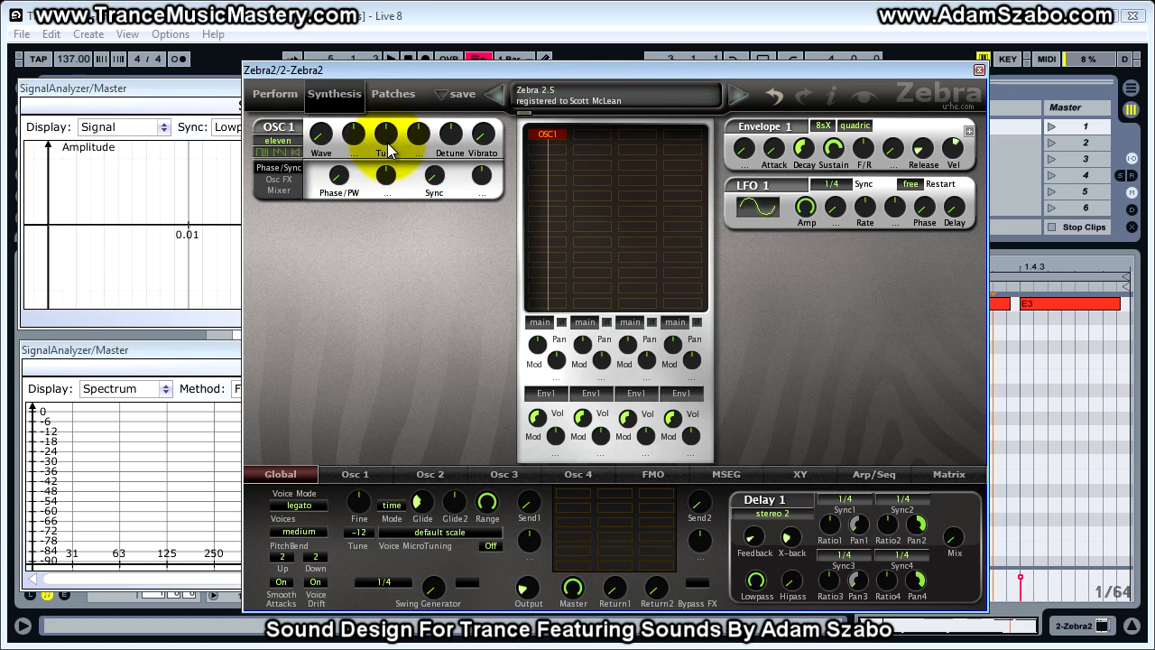
pyautogui.scroll(-5, 388, 144)
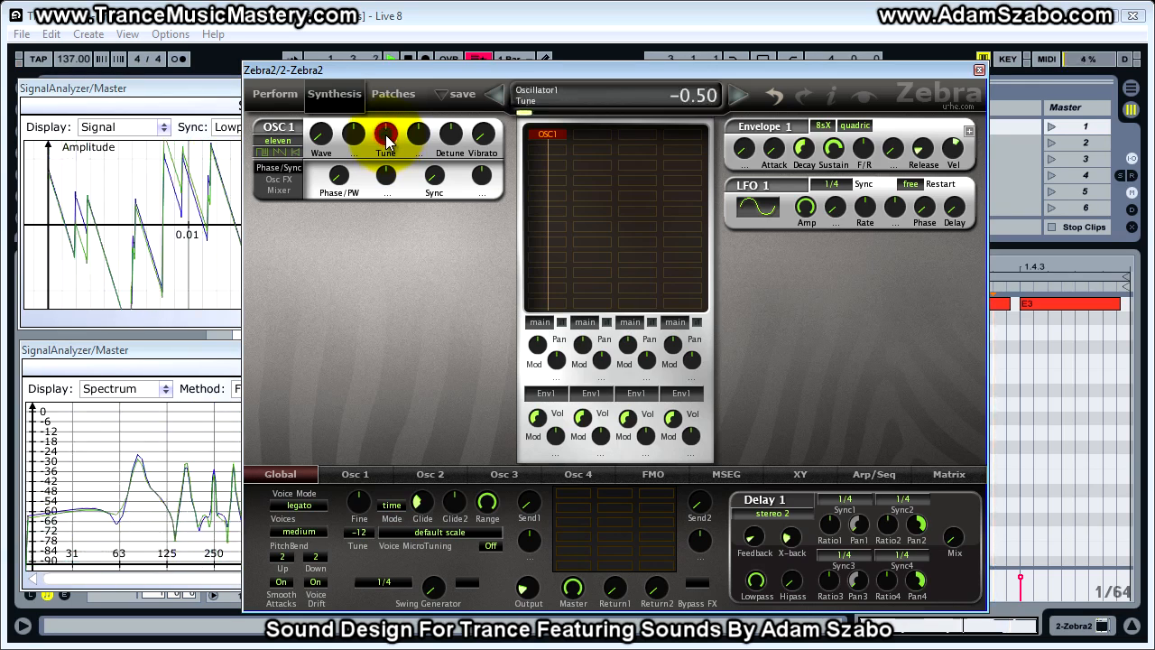
pyautogui.scroll(-17, 387, 147)
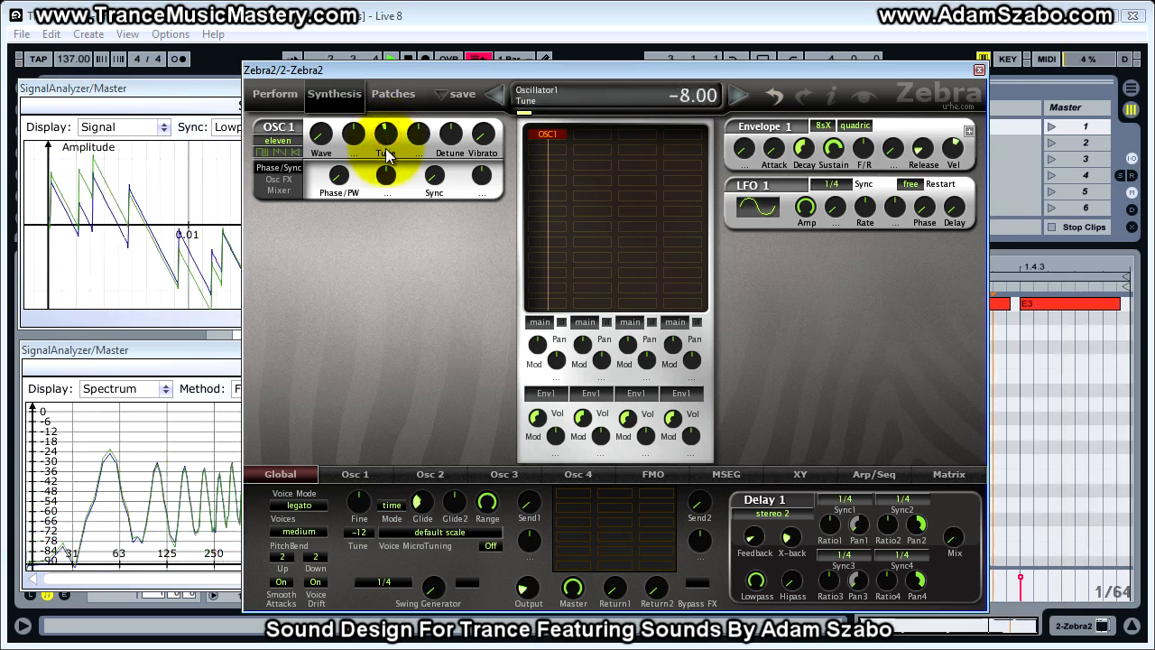
pyautogui.scroll(-2, 386, 153)
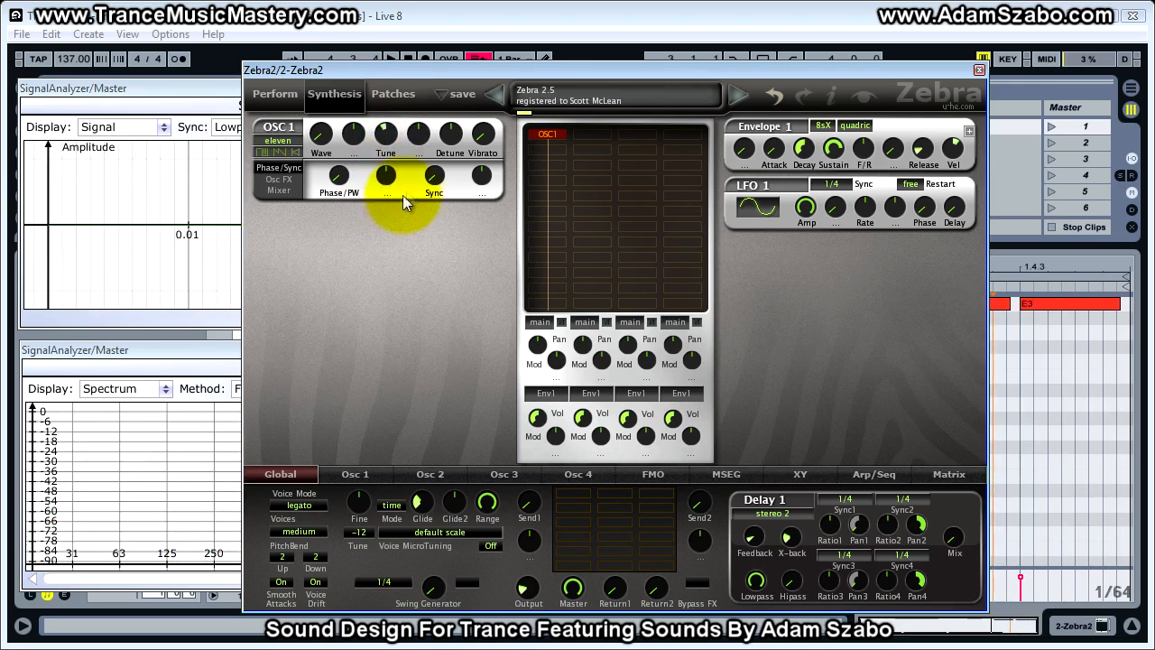
# - Raise the OSC 1 Detune gradually to 3.50 while the loop plays
pyautogui.click(453, 141)
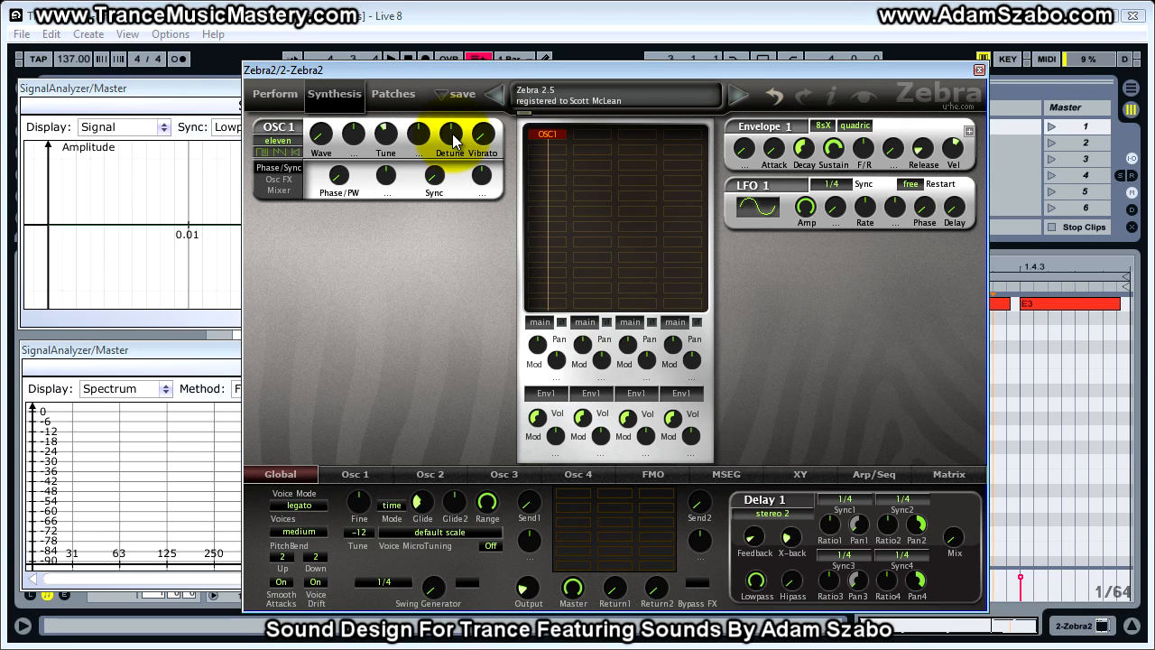
pyautogui.click(453, 141)
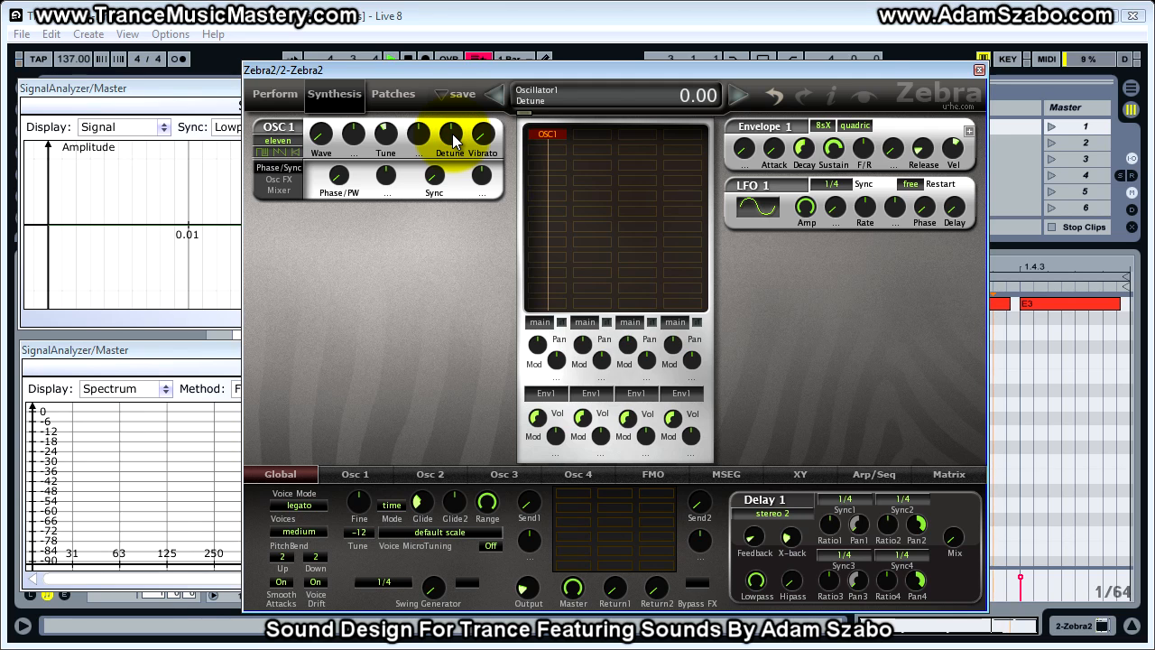
pyautogui.scroll(1, 453, 141)
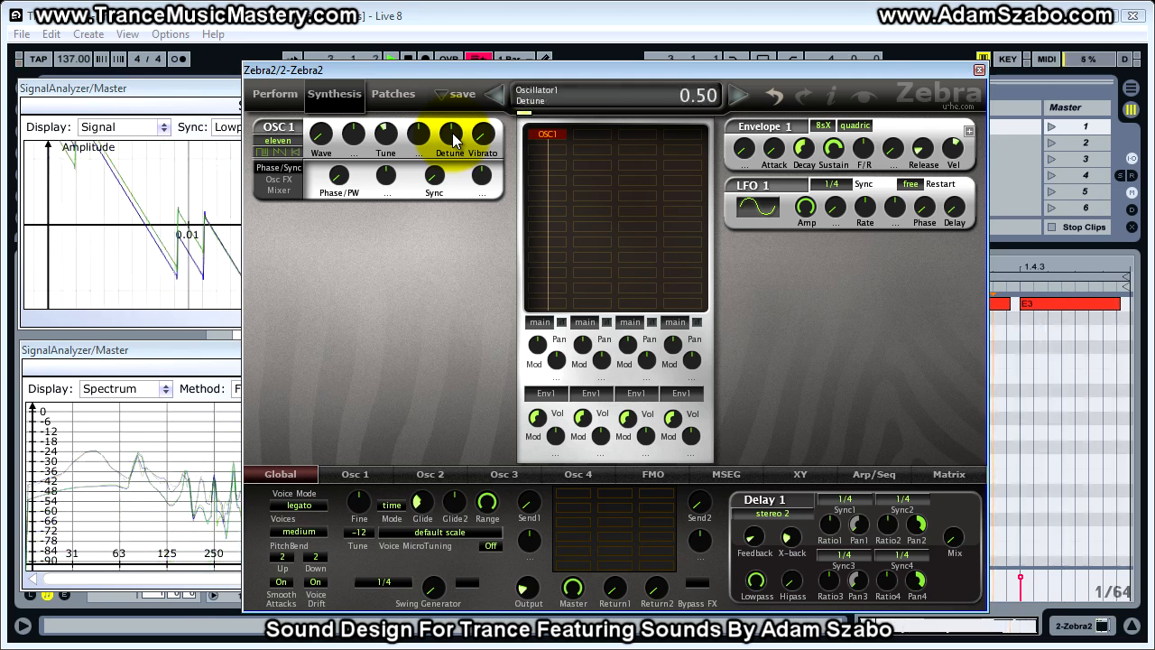
pyautogui.scroll(1, 453, 141)
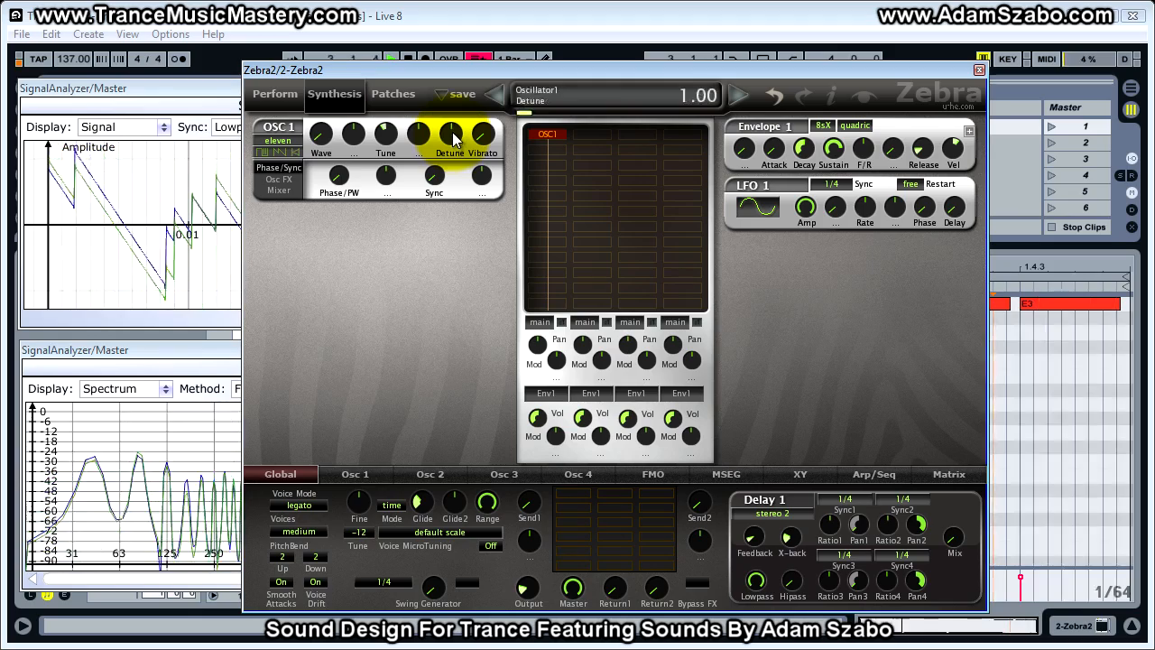
pyautogui.scroll(3, 454, 137)
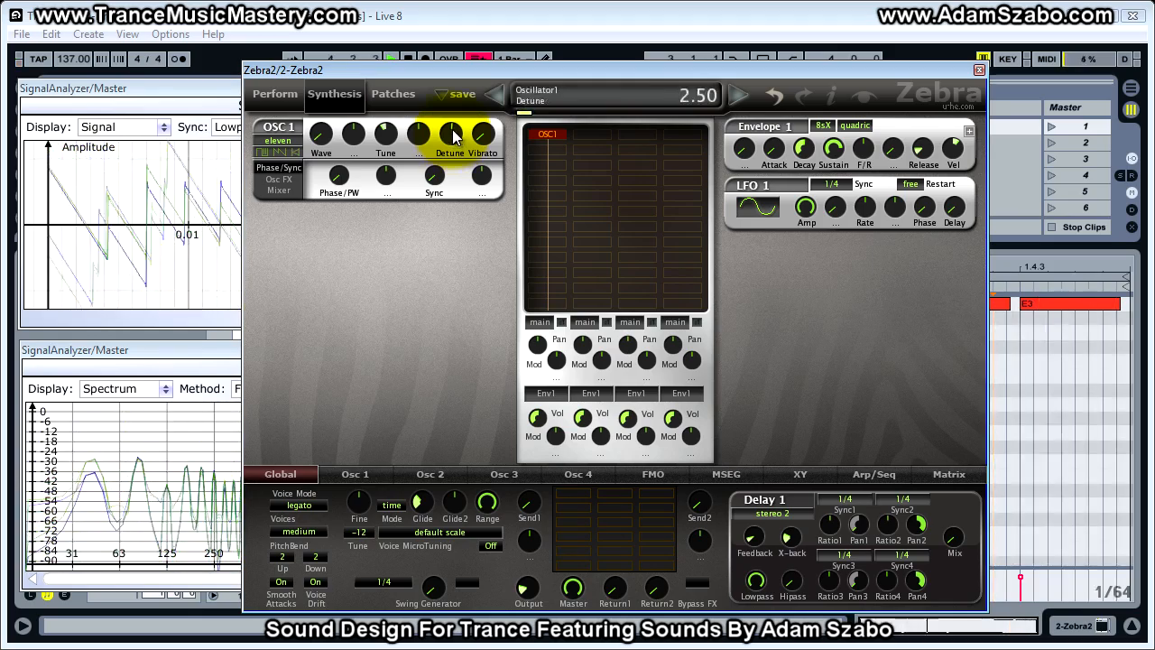
pyautogui.scroll(1, 454, 136)
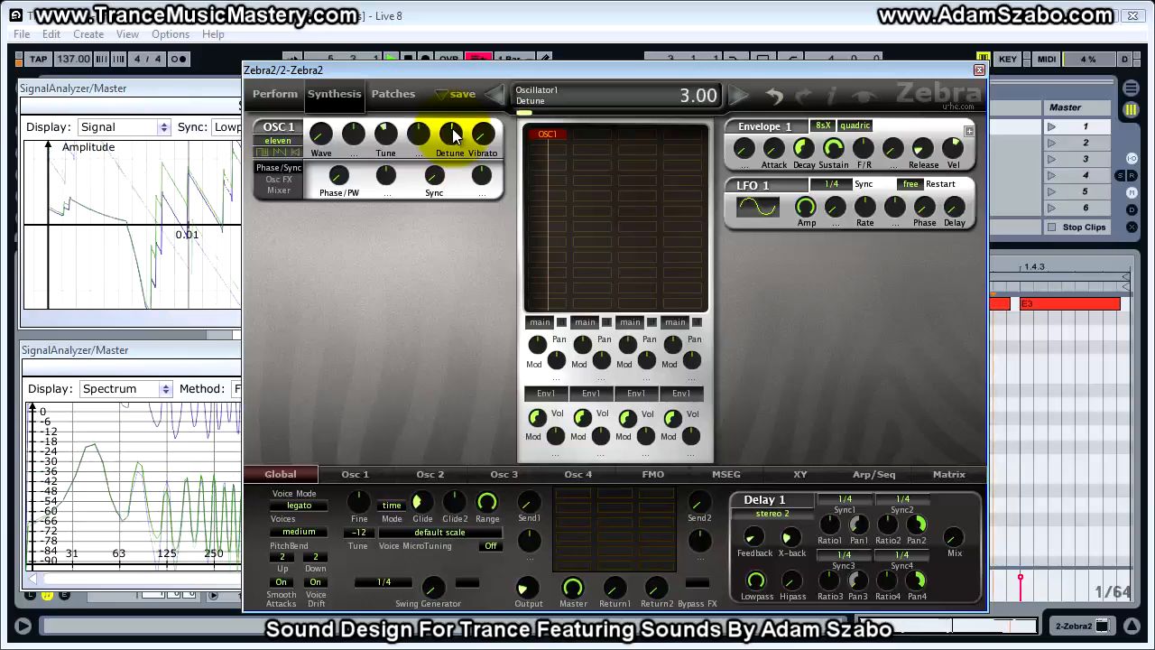
pyautogui.scroll(1, 454, 136)
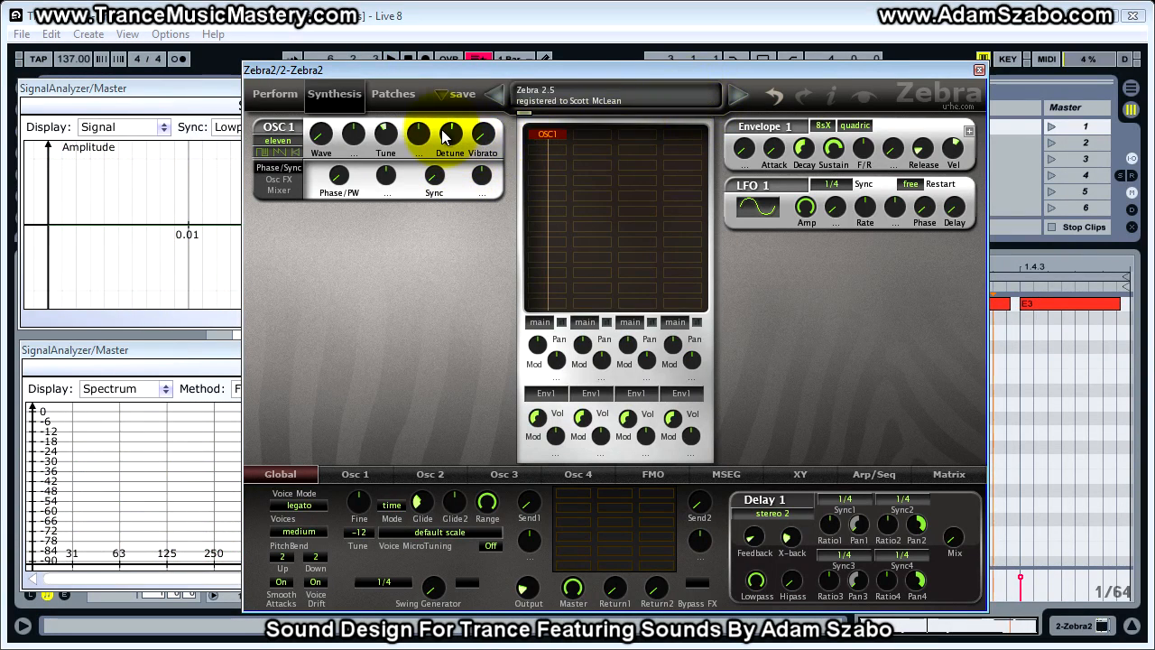
pyautogui.moveTo(452, 135)
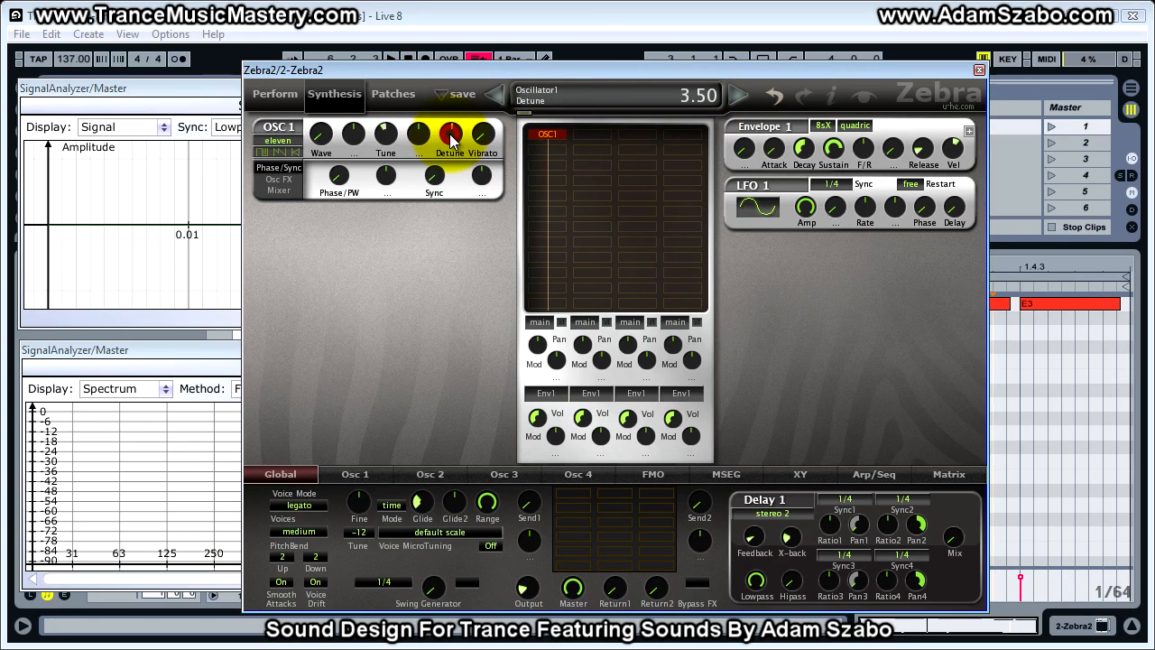
# - Play the loop and reduce the OSC 1 Detune to about 2.50
pyautogui.press('space')
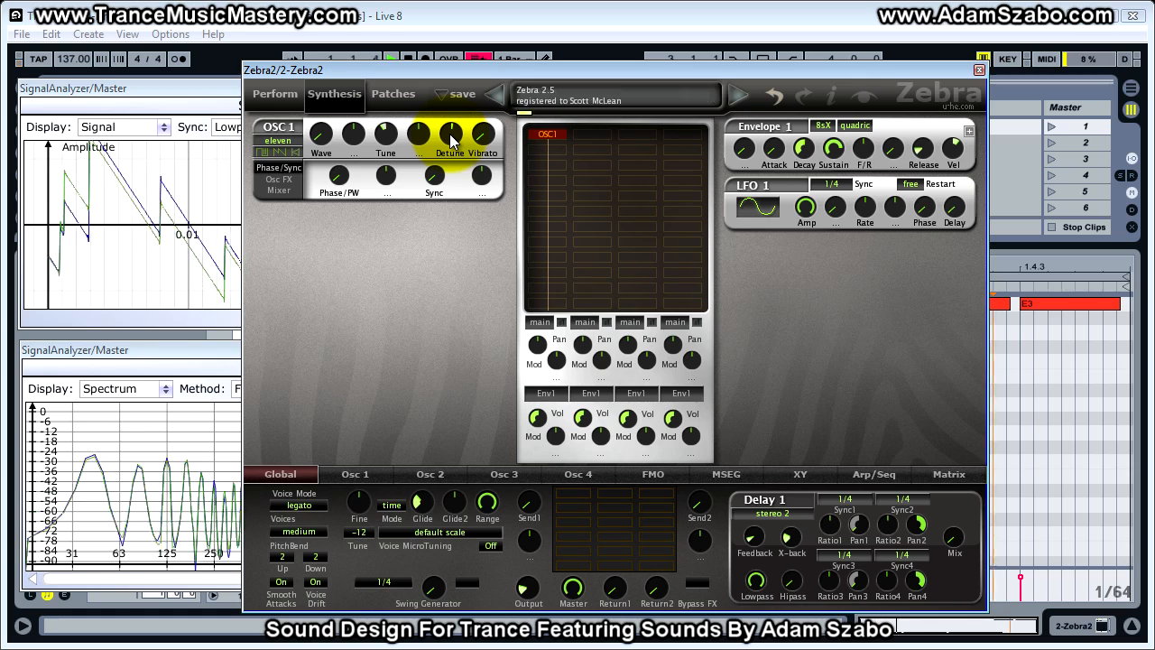
pyautogui.scroll(-1, 452, 141)
pyautogui.scroll(-1, 452, 141)
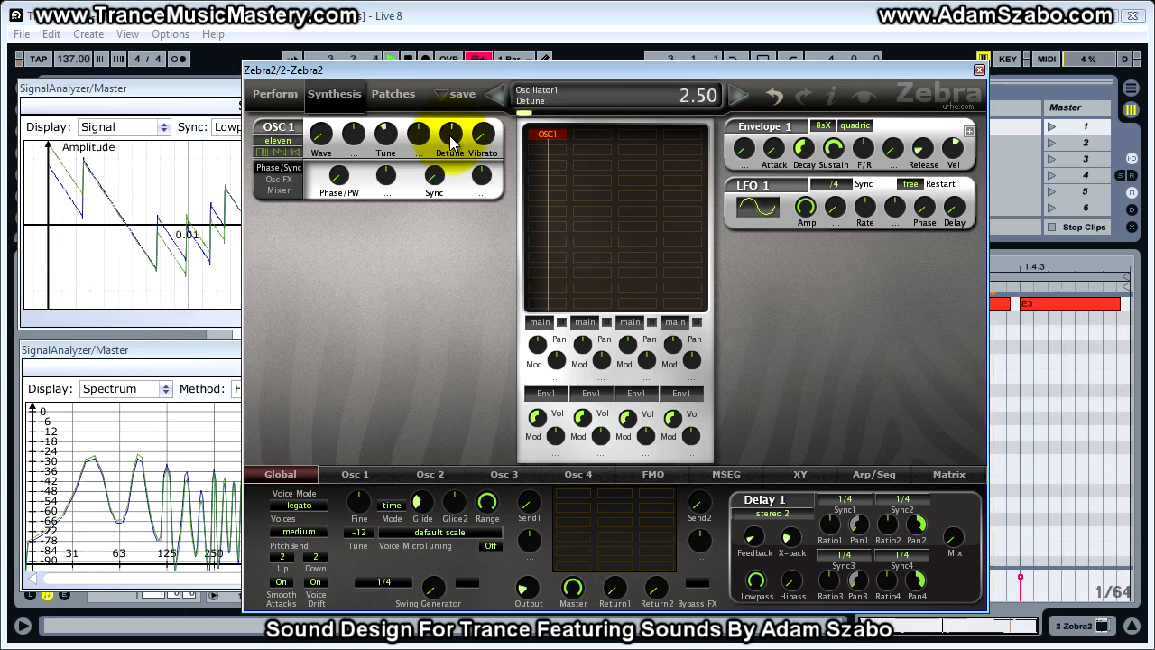
pyautogui.scroll(-1, 452, 141)
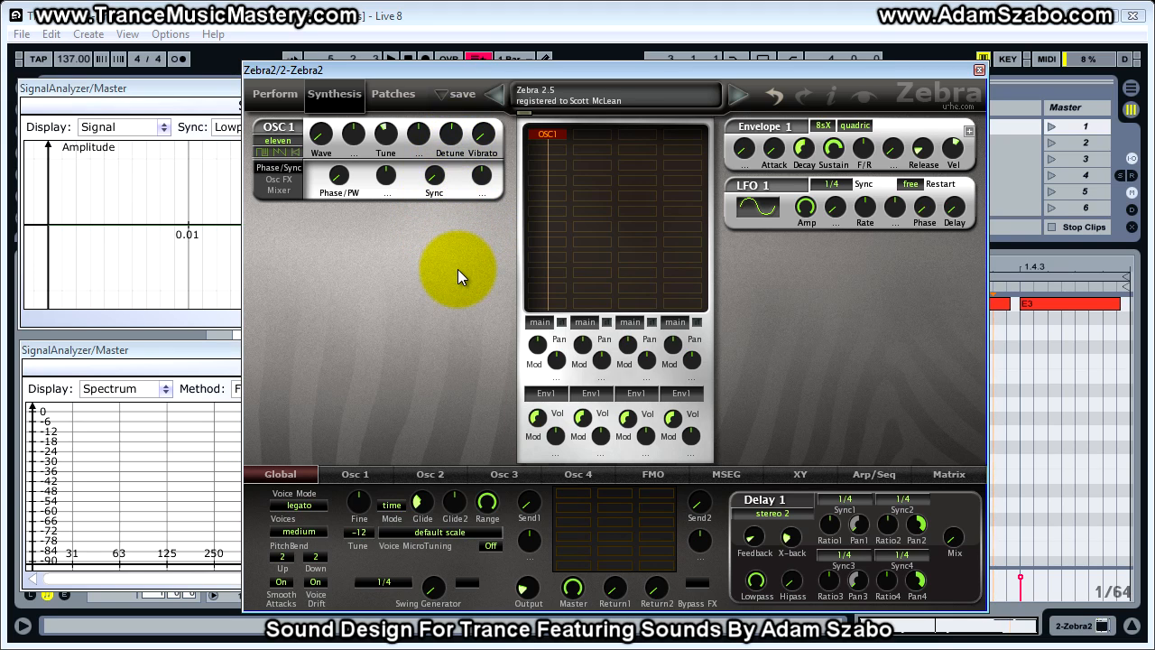
# - Show the OSC 1 mixer settings and raise the oscillator's volume to 200.00 while the loop plays
pyautogui.click(278, 191)
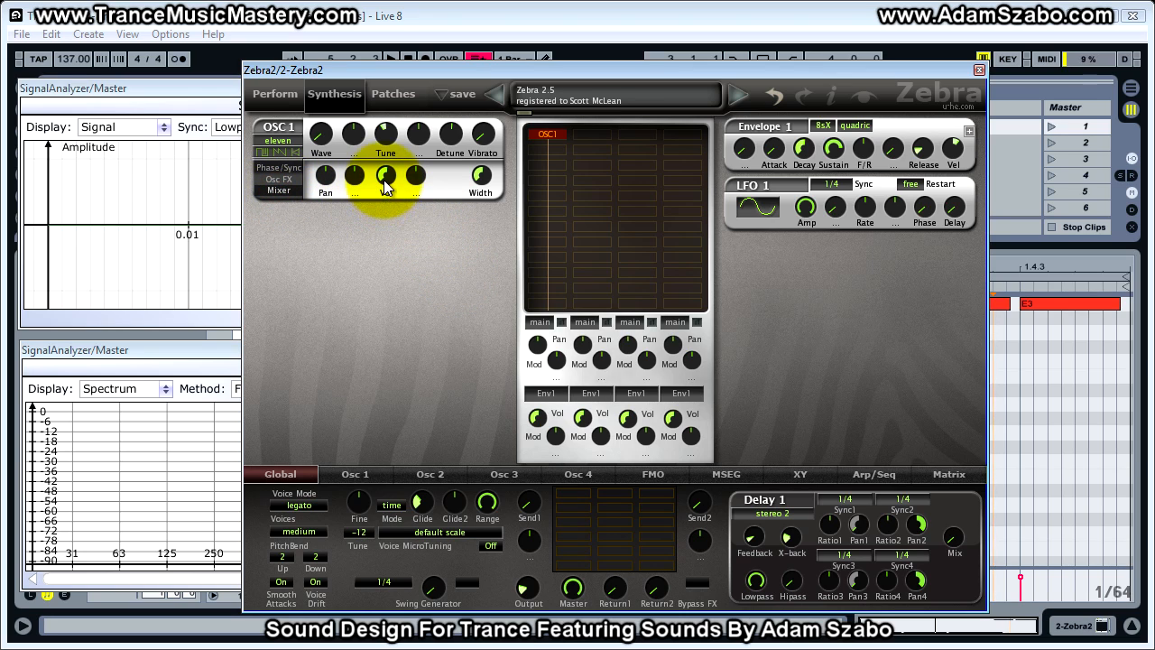
pyautogui.press('space')
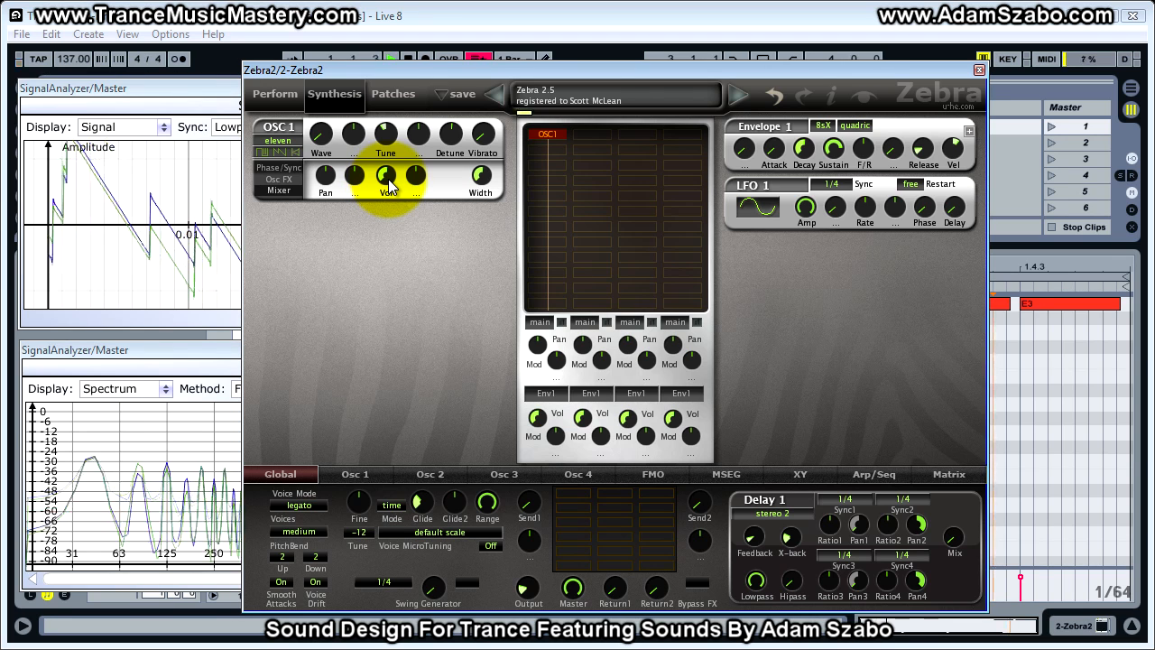
pyautogui.click(388, 178)
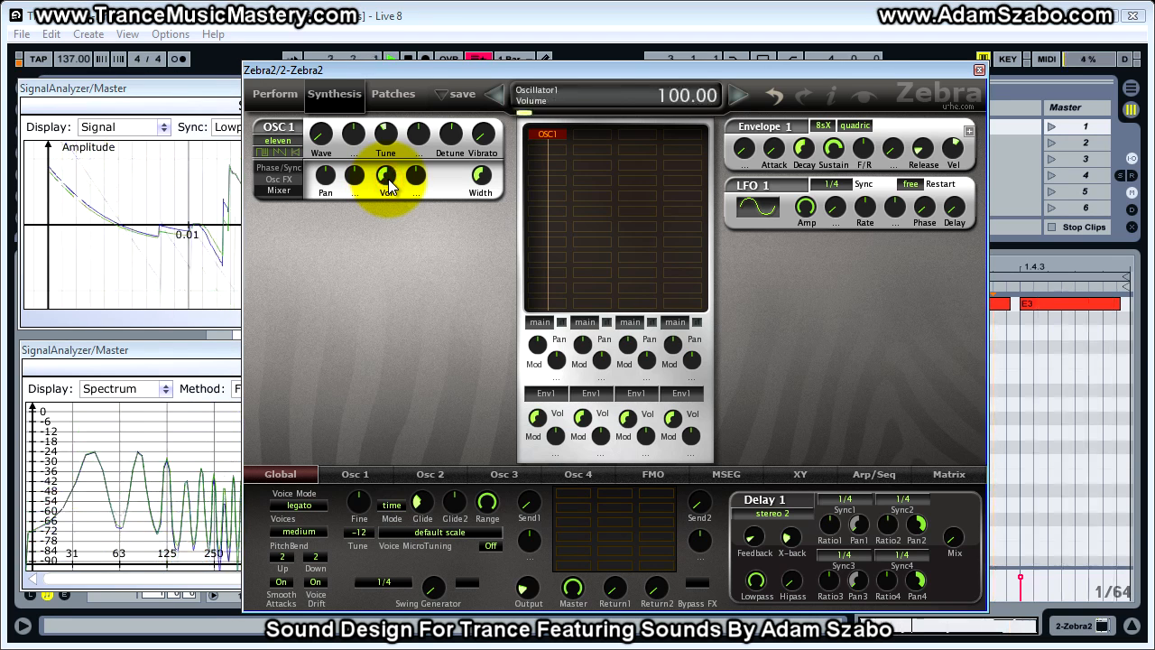
pyautogui.press('space')
pyautogui.press('space')
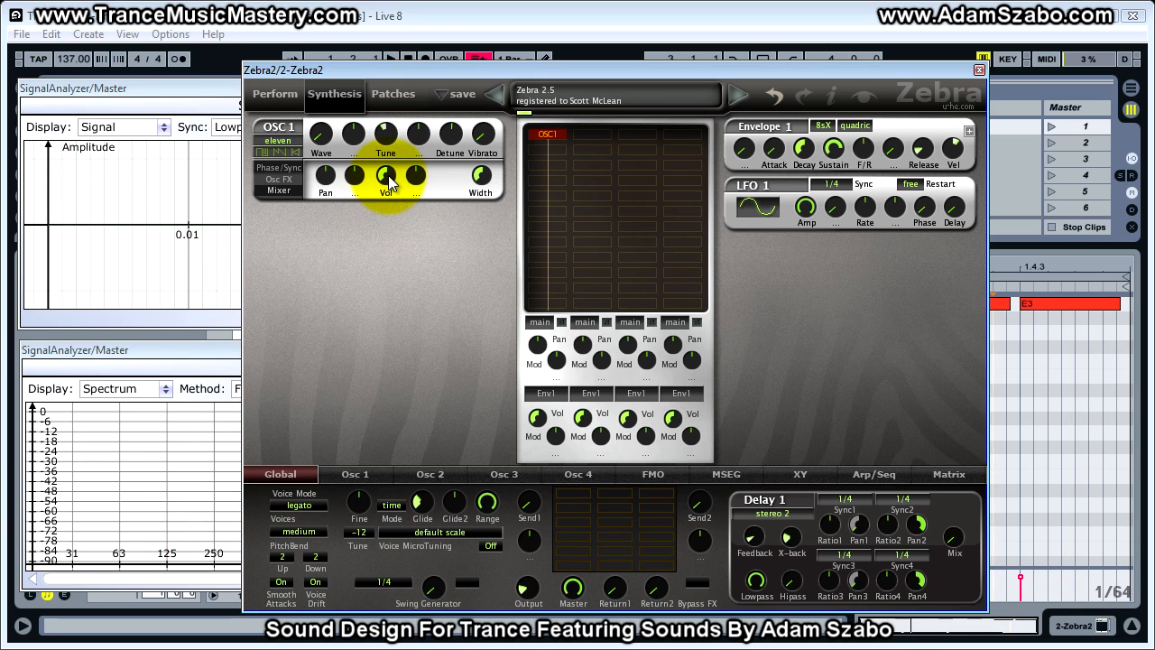
pyautogui.press('space')
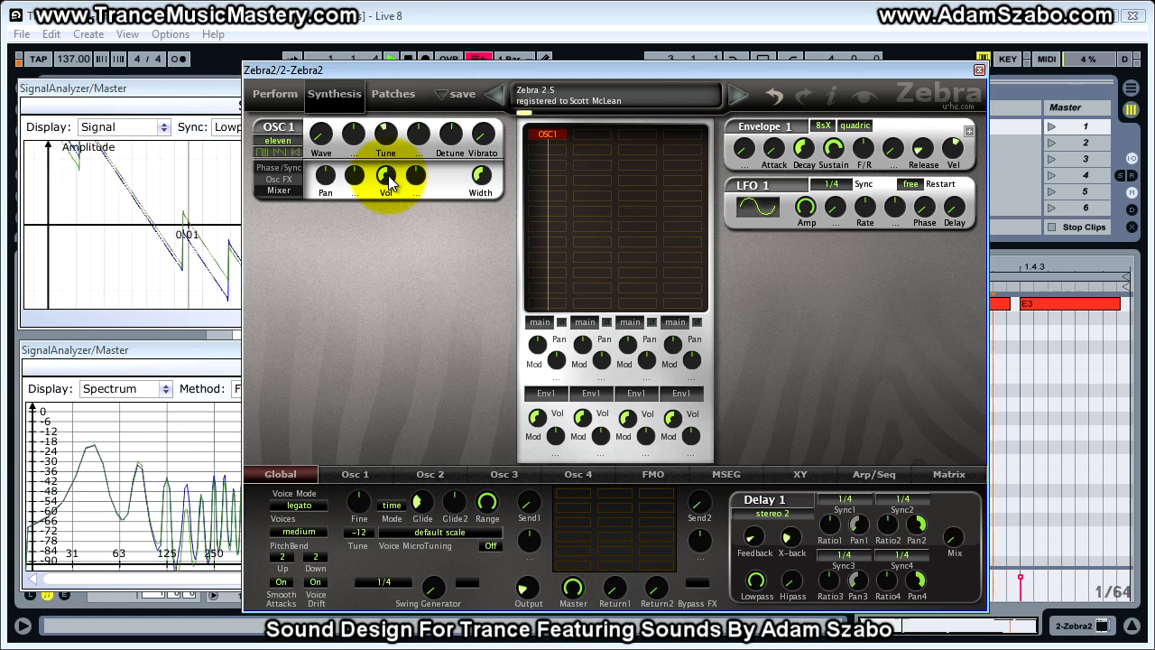
pyautogui.click(386, 175)
pyautogui.moveTo(388, 175); pyautogui.dragTo(387, 140)
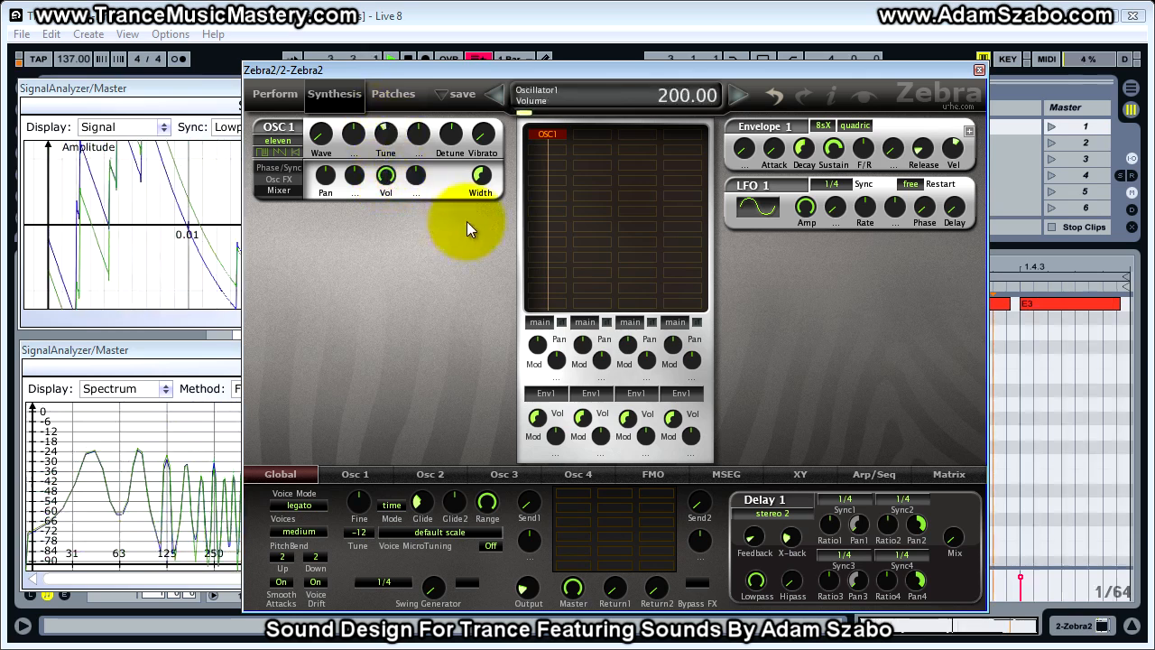
# - Reduce the OSC 1 stereo Width to its minimum while the loop plays
pyautogui.press('space')
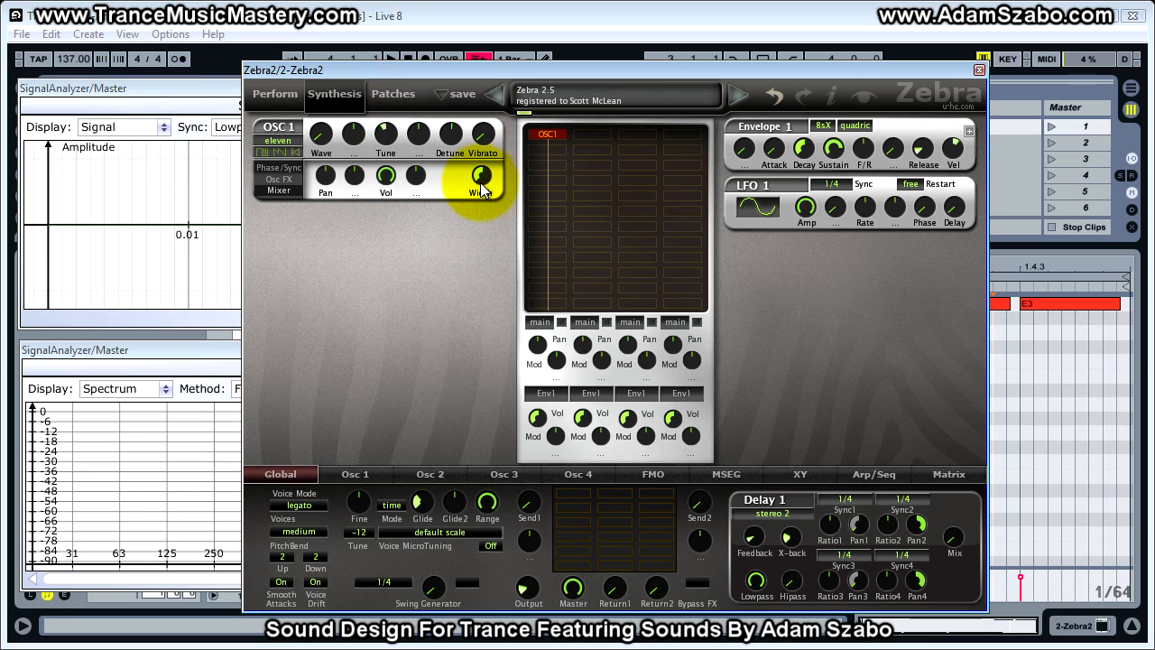
pyautogui.press('space')
pyautogui.moveTo(483, 183); pyautogui.dragTo(480, 342)
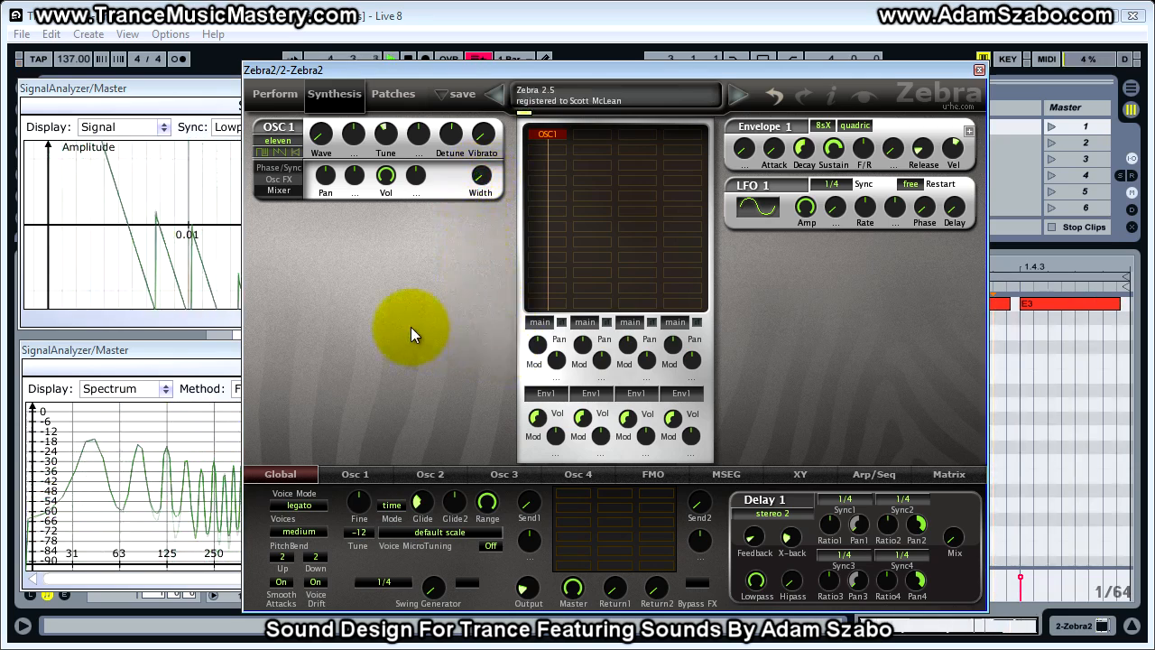
pyautogui.press('space')
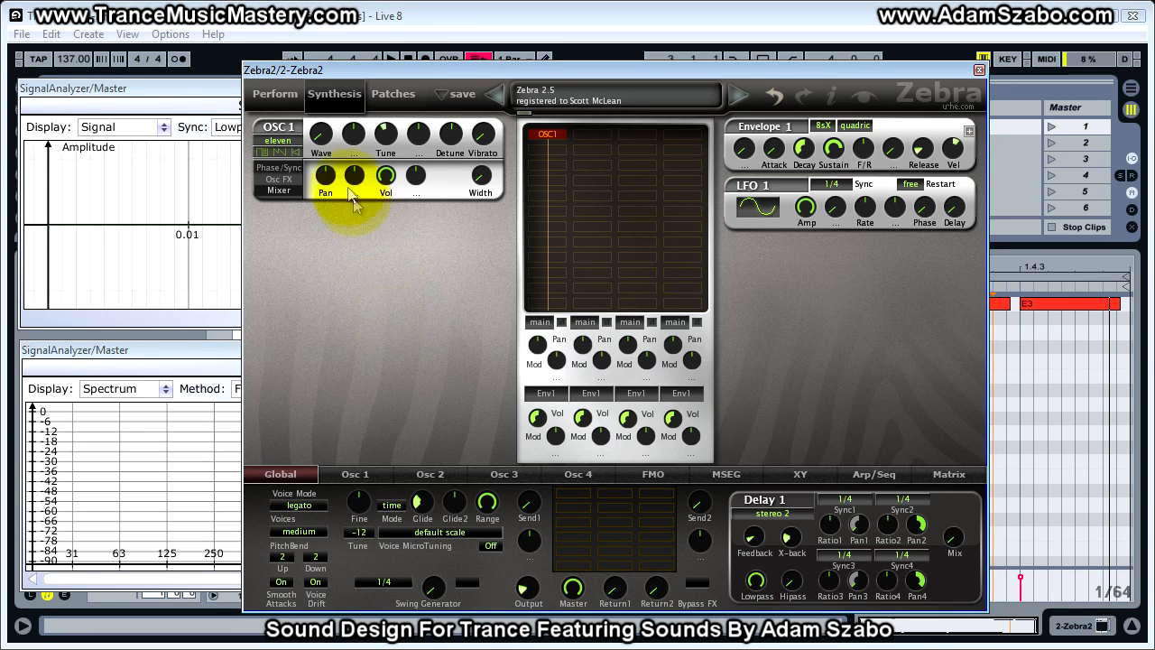
# - Switch the OSC 1 waveform rendering from soft to crisp while the loop plays
pyautogui.click(361, 473)
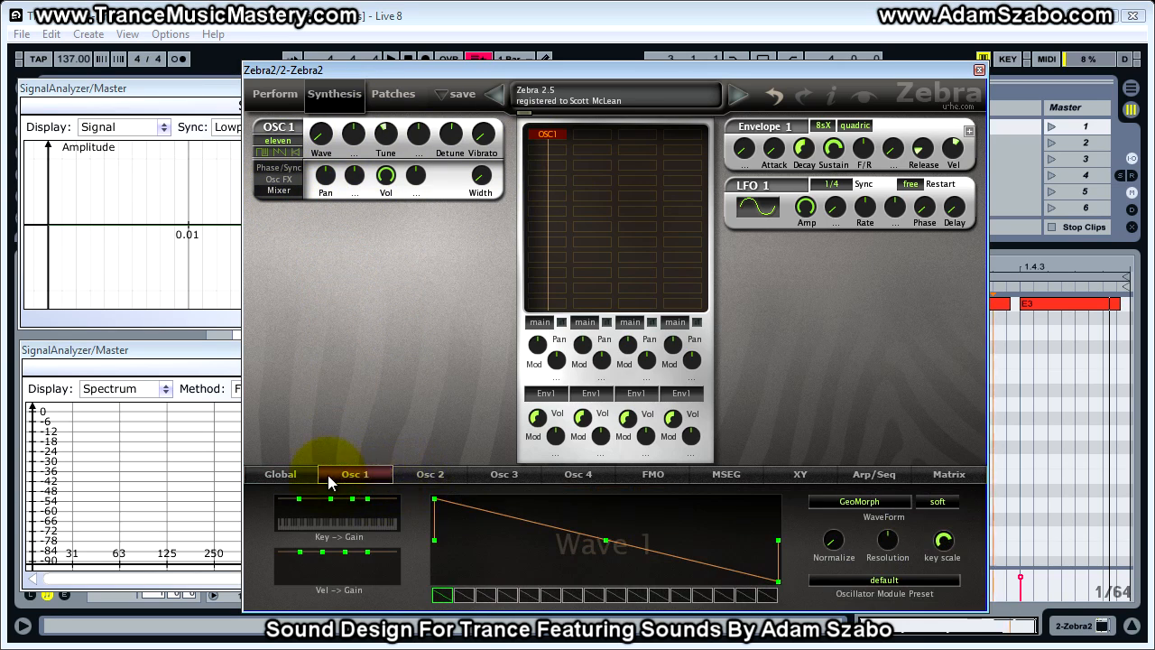
pyautogui.click(943, 507)
pyautogui.click(950, 444)
pyautogui.press('space')
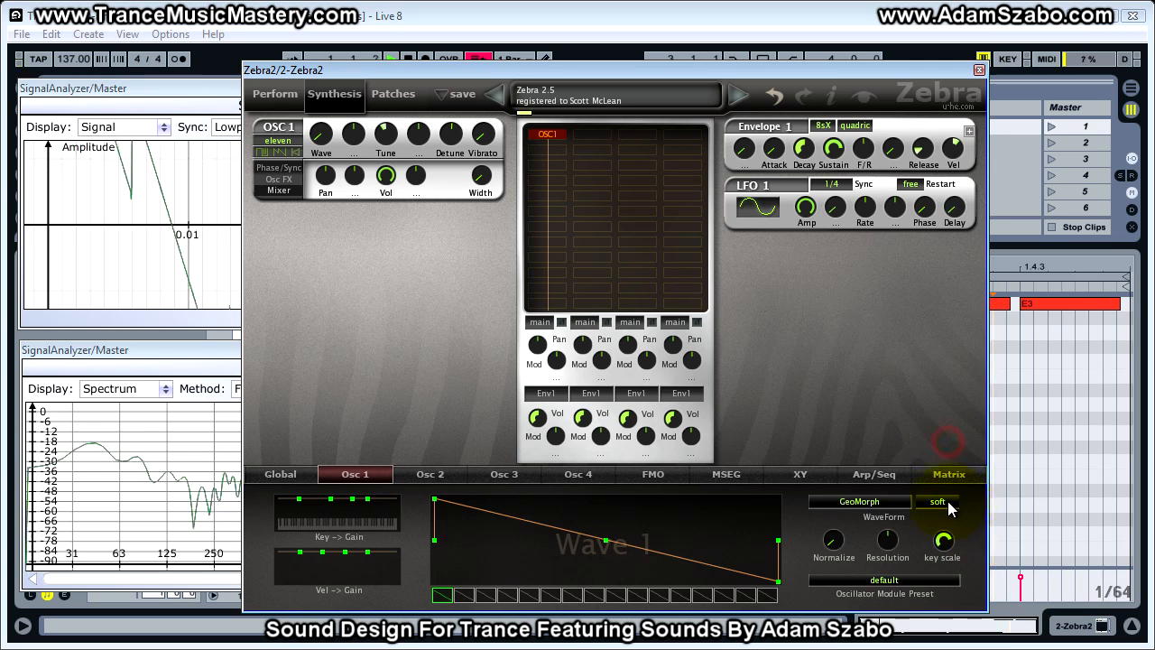
pyautogui.click(944, 502)
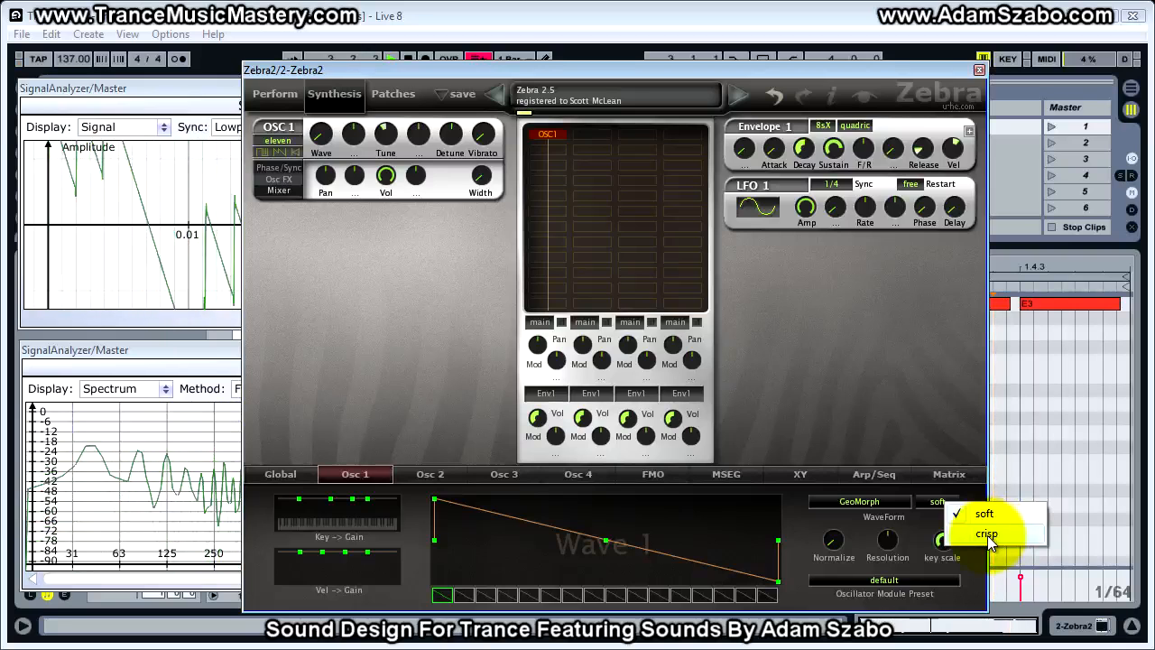
pyautogui.click(988, 535)
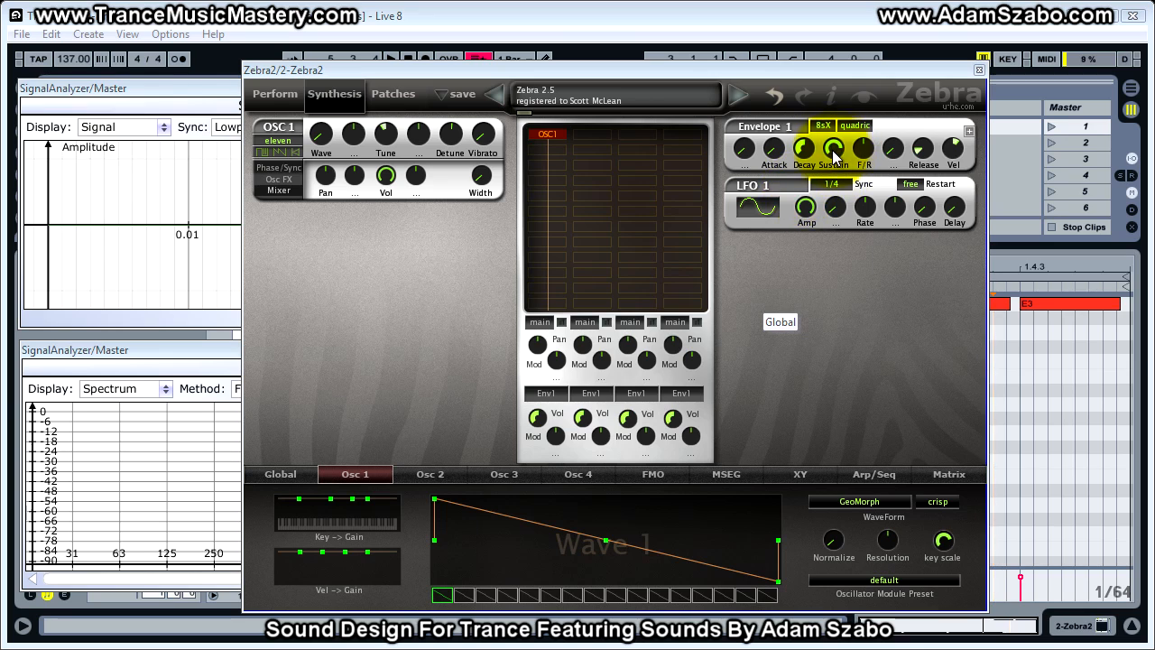
# - Remove the Velocity amount from Envelope 1 and lower its Decay to 14.00
pyautogui.click(924, 151)
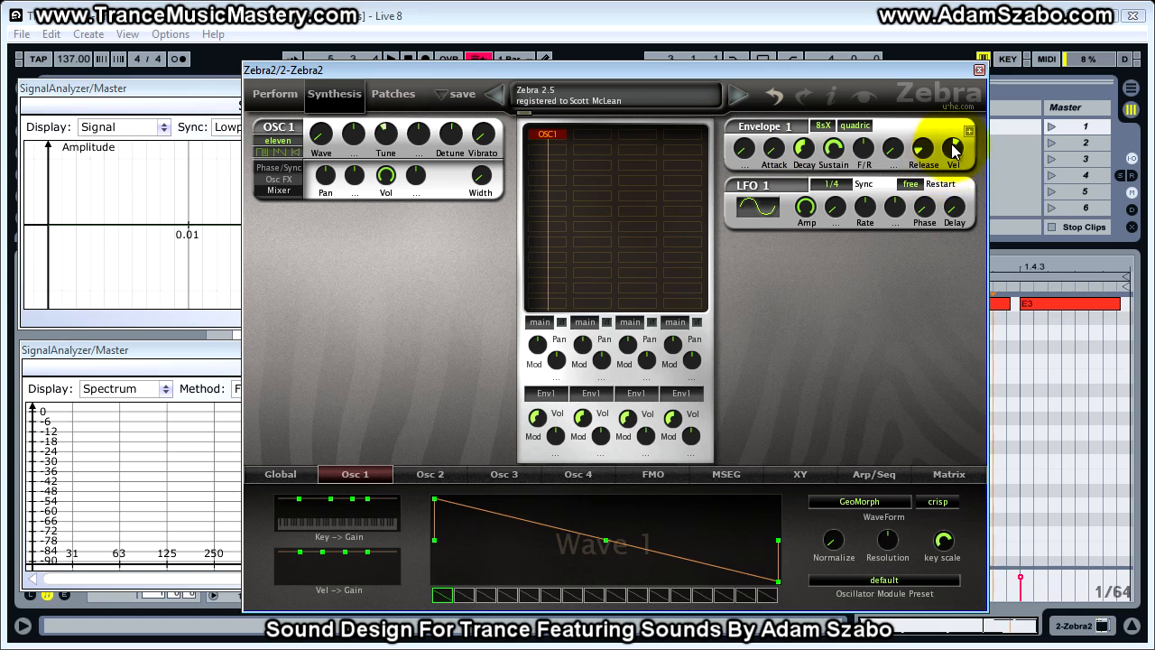
pyautogui.click(954, 155)
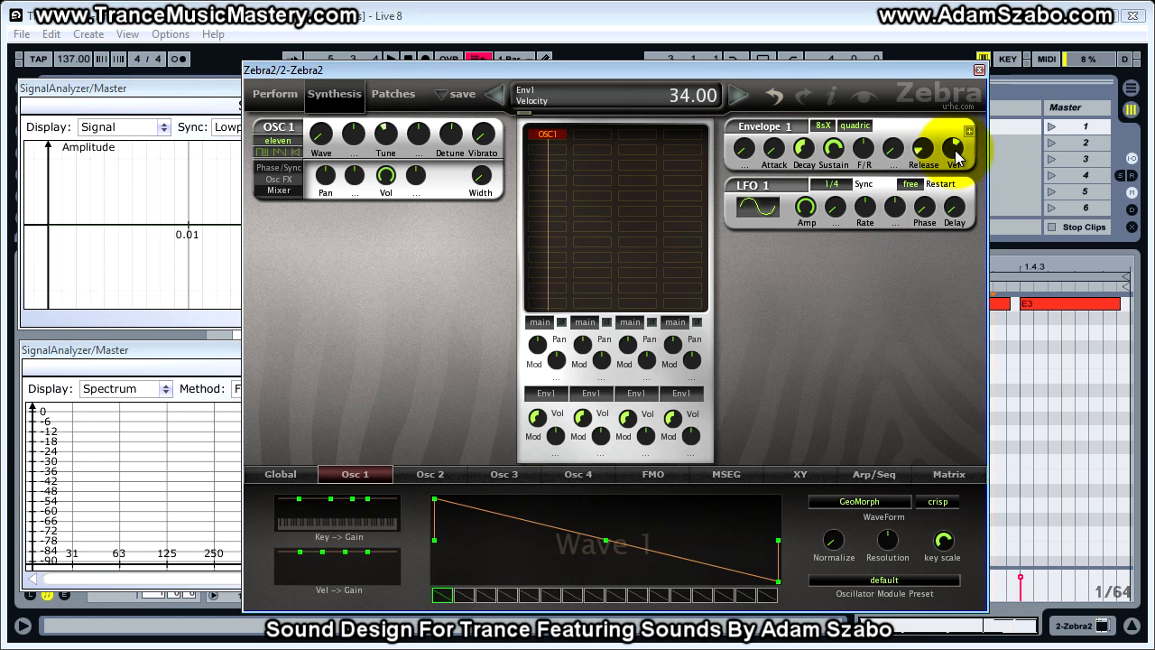
pyautogui.click(806, 151)
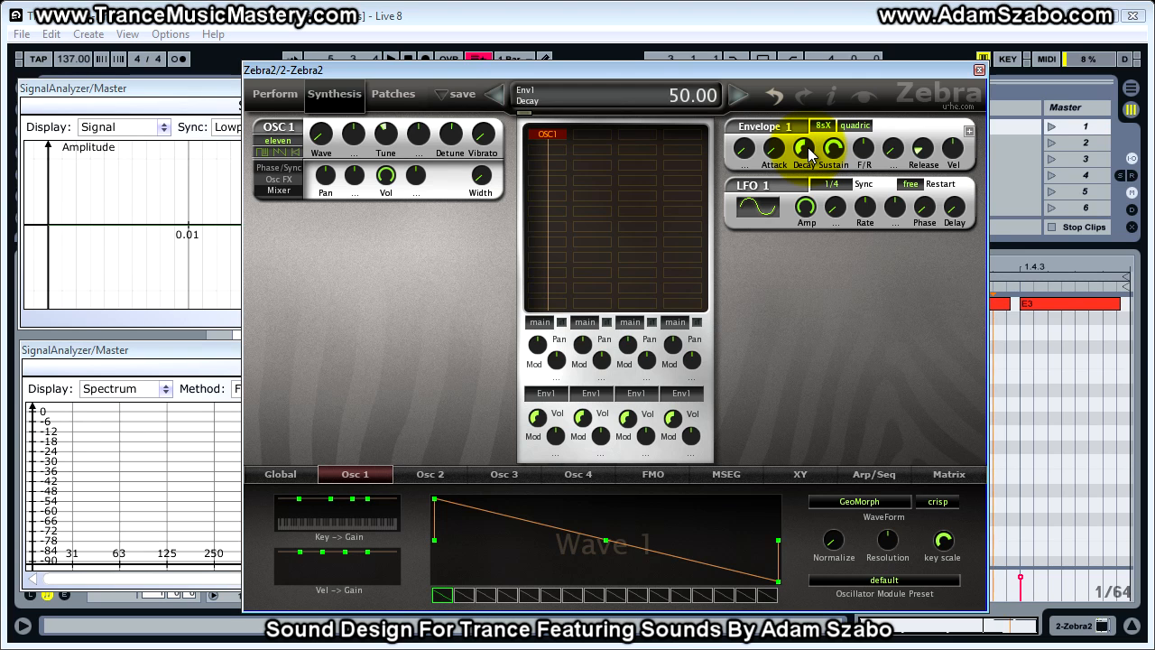
pyautogui.moveTo(807, 154); pyautogui.dragTo(806, 214)
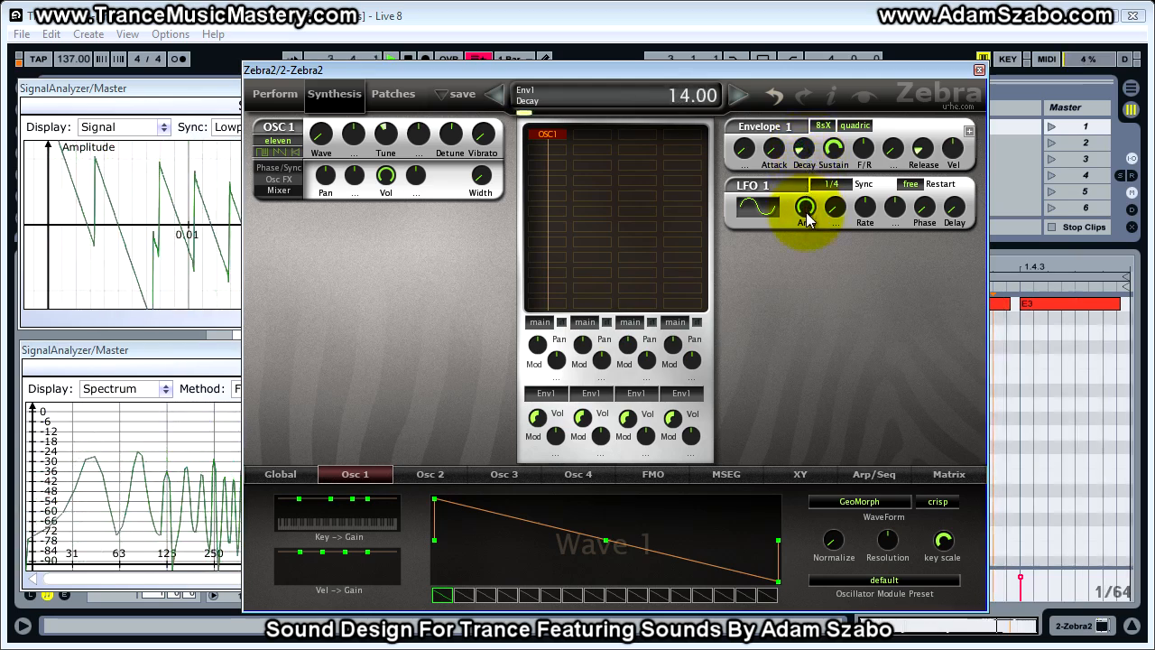
# - Set the Envelope 1 Sustain to 86.00 and raise its Release slightly
pyautogui.click(837, 150)
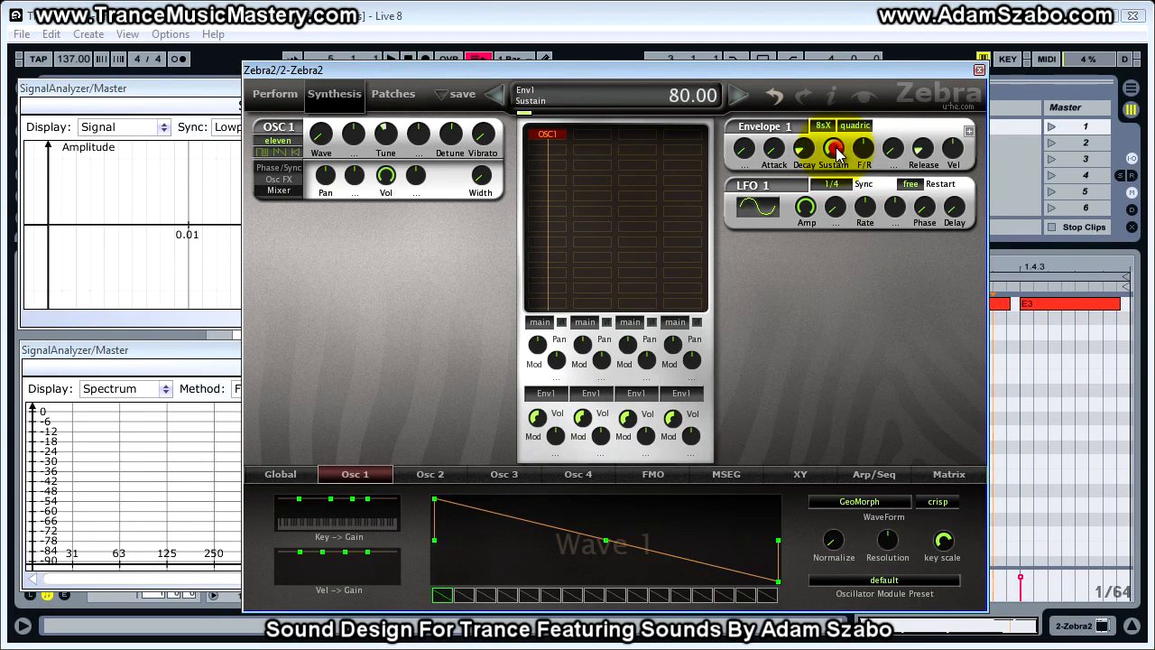
pyautogui.moveTo(839, 154); pyautogui.dragTo(832, 144)
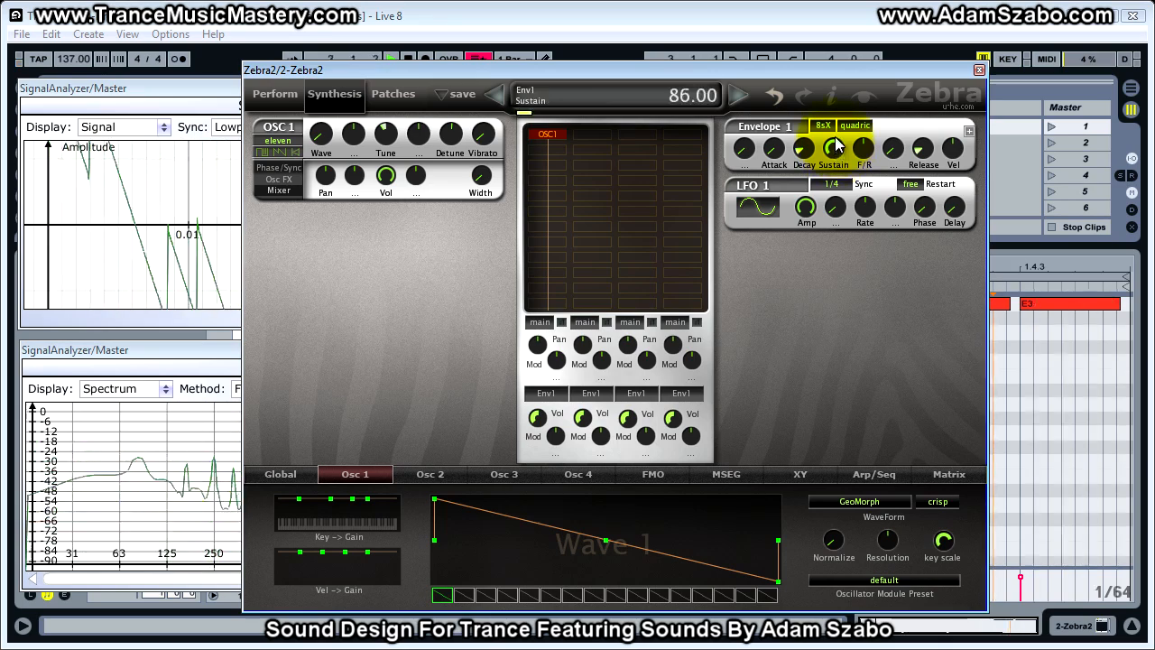
pyautogui.click(923, 152)
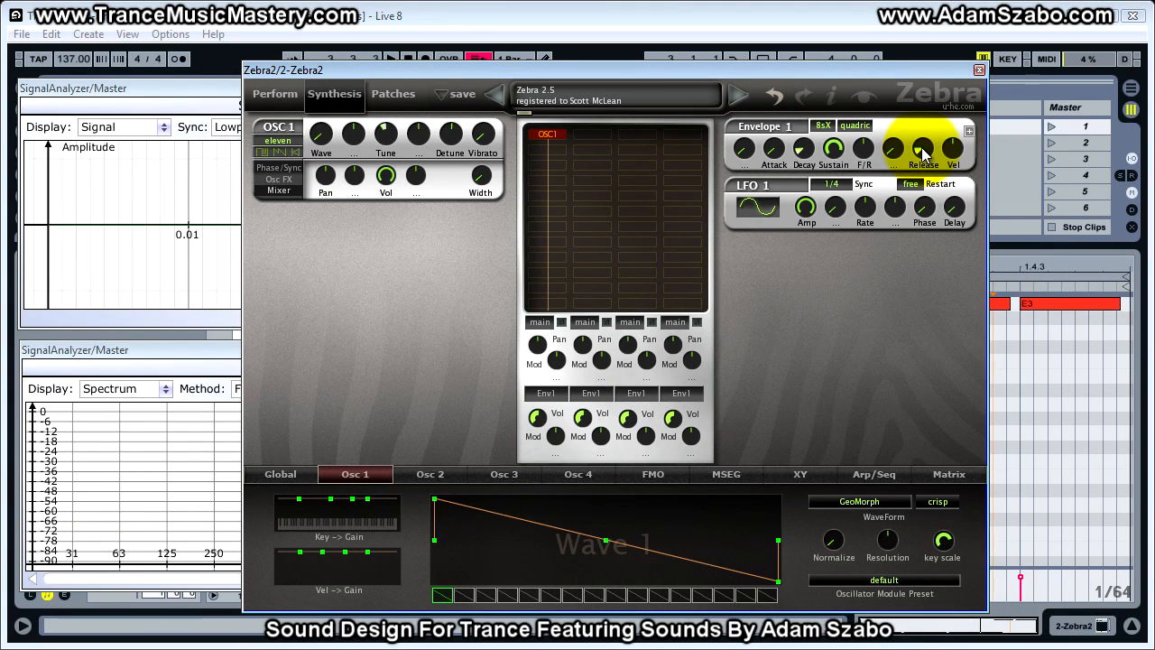
pyautogui.moveTo(922, 152); pyautogui.dragTo(922, 140)
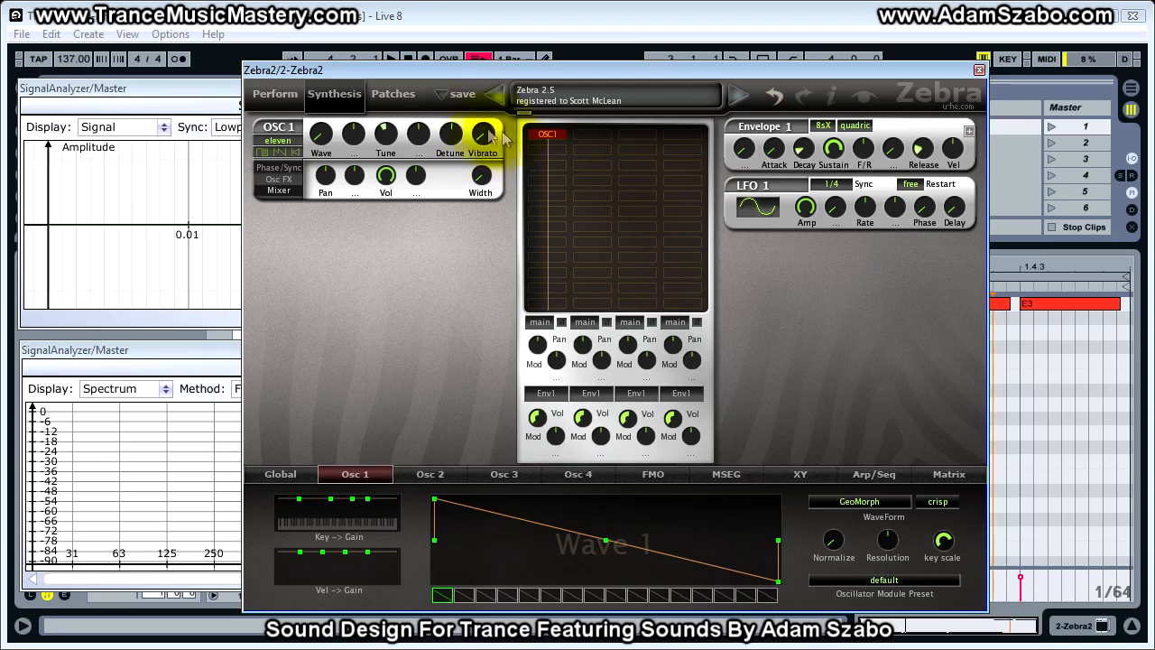
# - Add a VCF1 filter below OSC1 in the module grid and set its type to HP 12dB
pyautogui.click(550, 148)
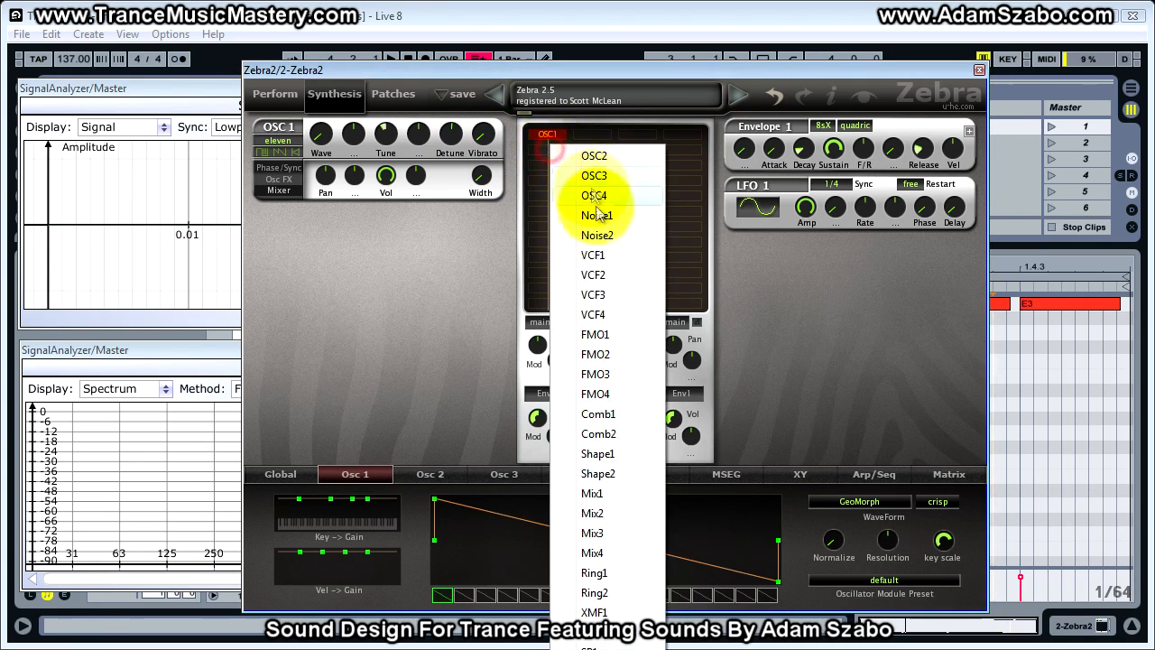
pyautogui.click(604, 250)
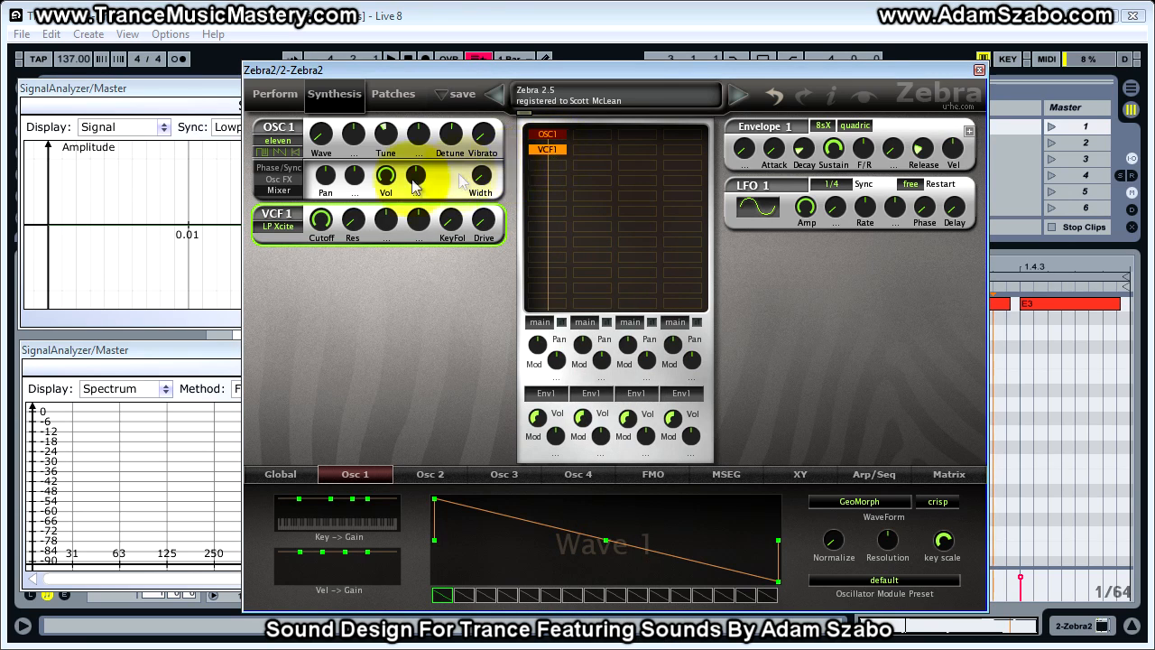
pyautogui.click(290, 227)
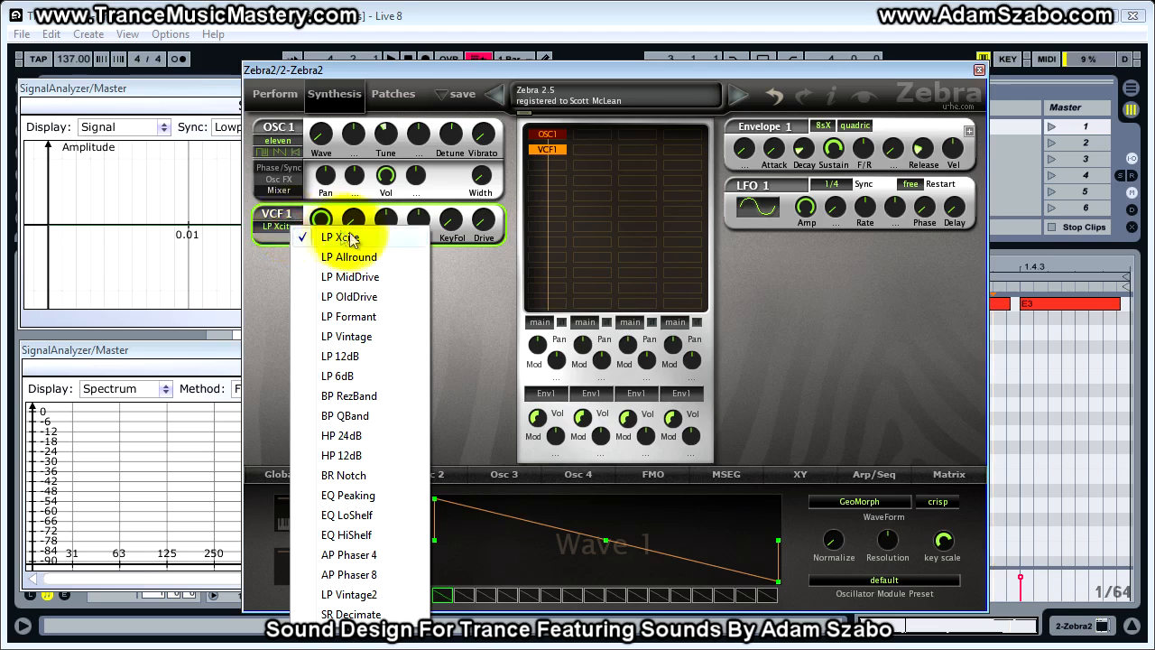
pyautogui.click(377, 455)
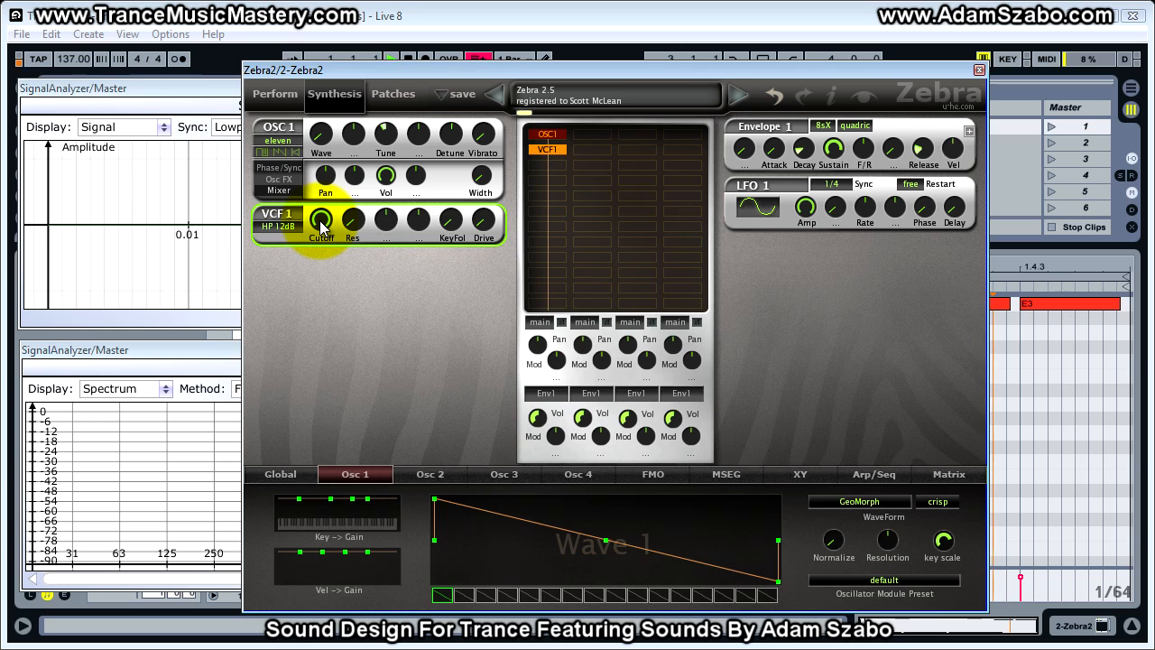
# - Lower the VCF 1 Cutoff to 17.00 and raise its resonance slightly while the loop plays
pyautogui.moveTo(320, 225); pyautogui.dragTo(325, 382)
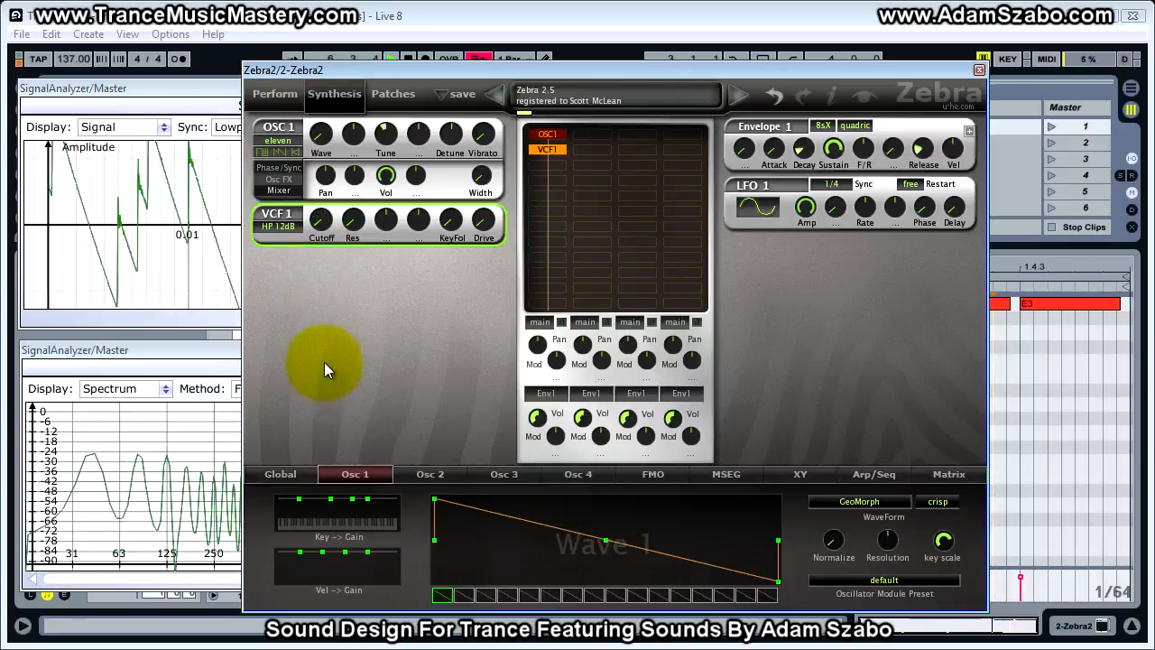
pyautogui.moveTo(324, 356); pyautogui.dragTo(324, 340)
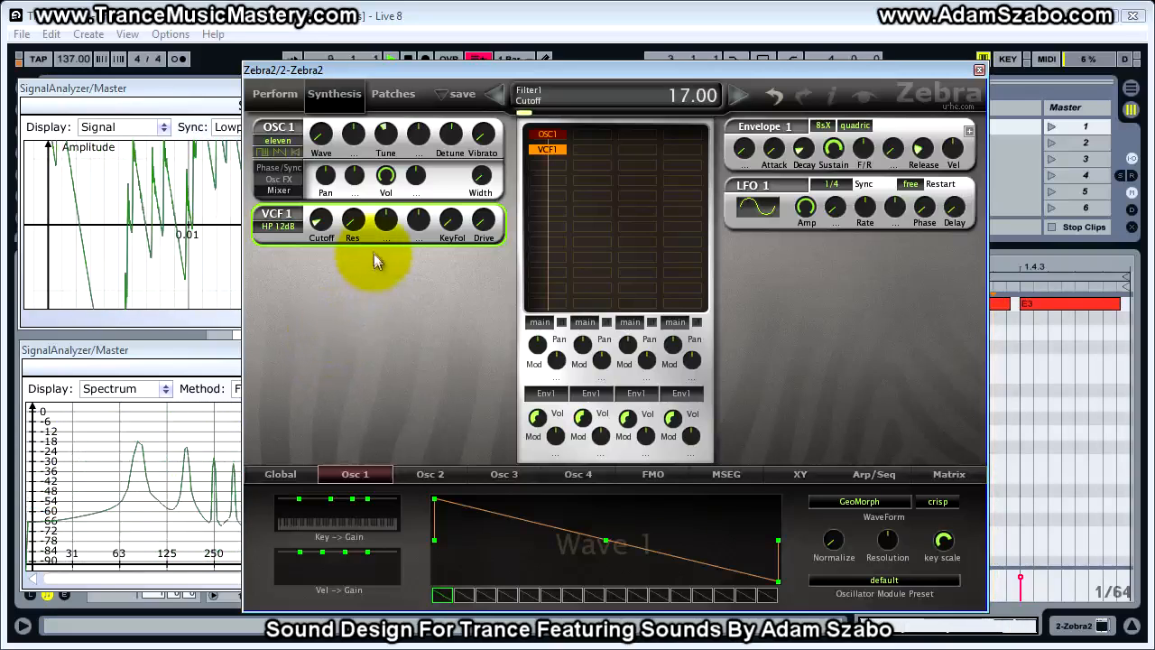
pyautogui.moveTo(349, 219); pyautogui.dragTo(352, 206)
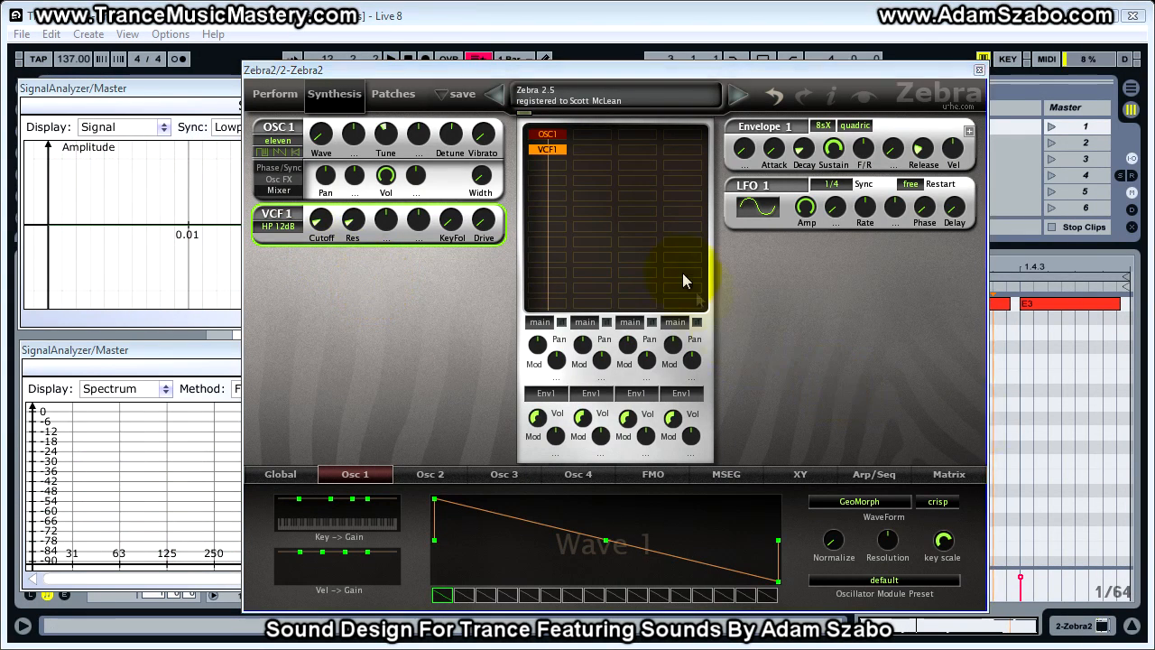
# - Add a Shape1 module below VCF1 in the module grid
pyautogui.click(538, 165)
pyautogui.click(605, 453)
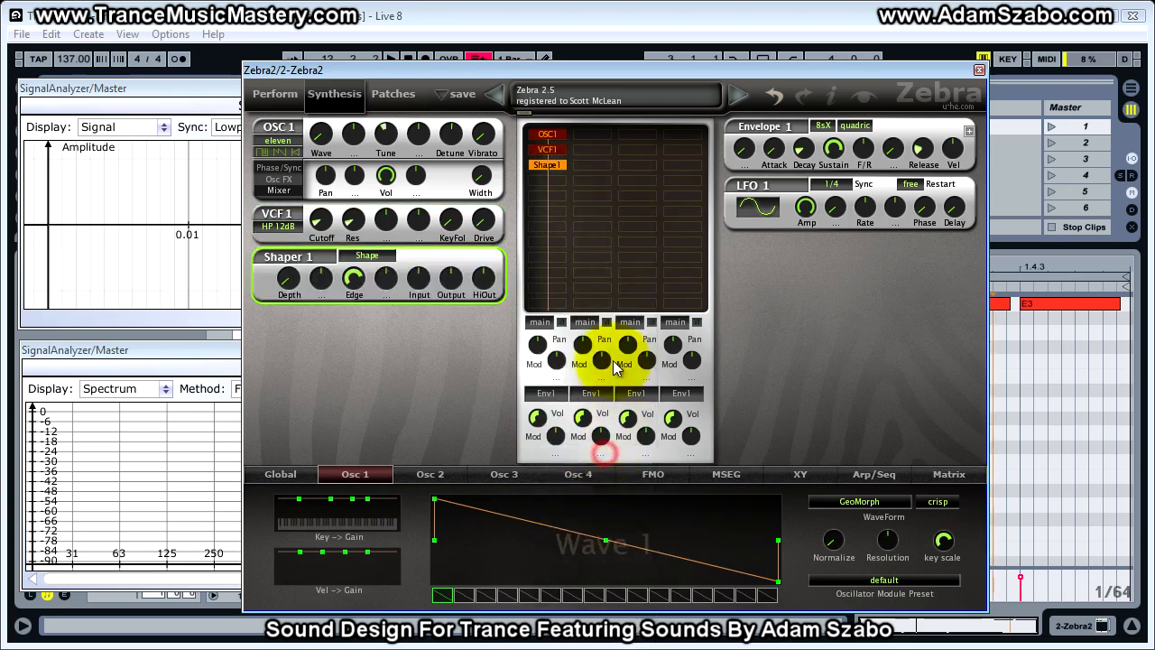
pyautogui.click(379, 257)
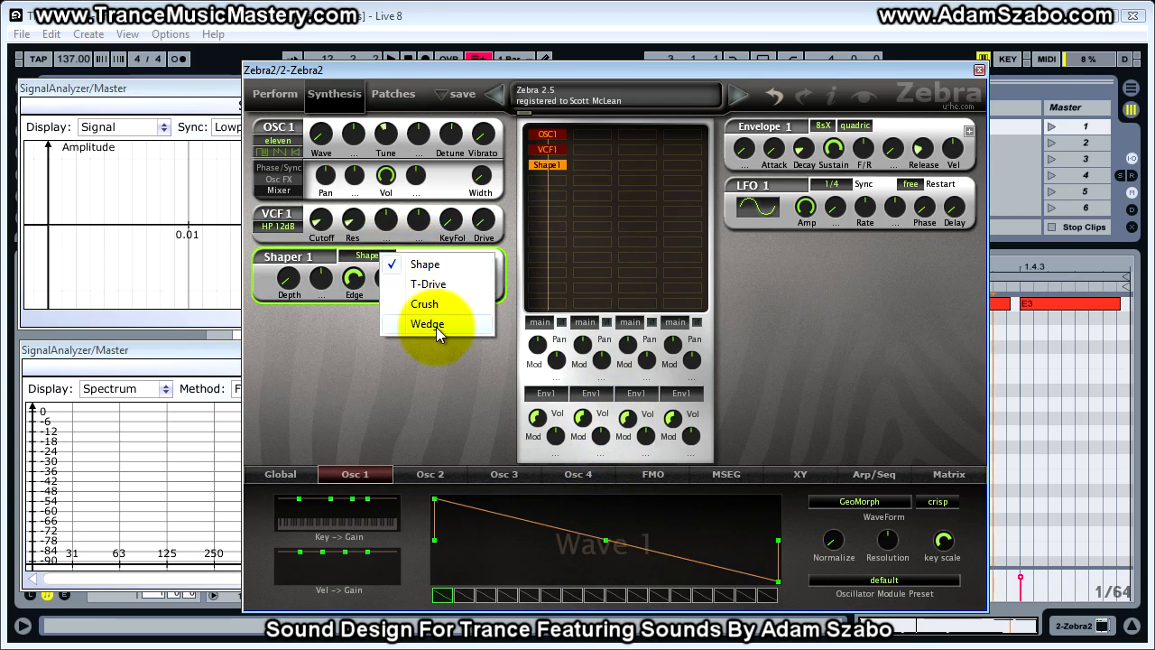
pyautogui.click(438, 305)
pyautogui.click(385, 259)
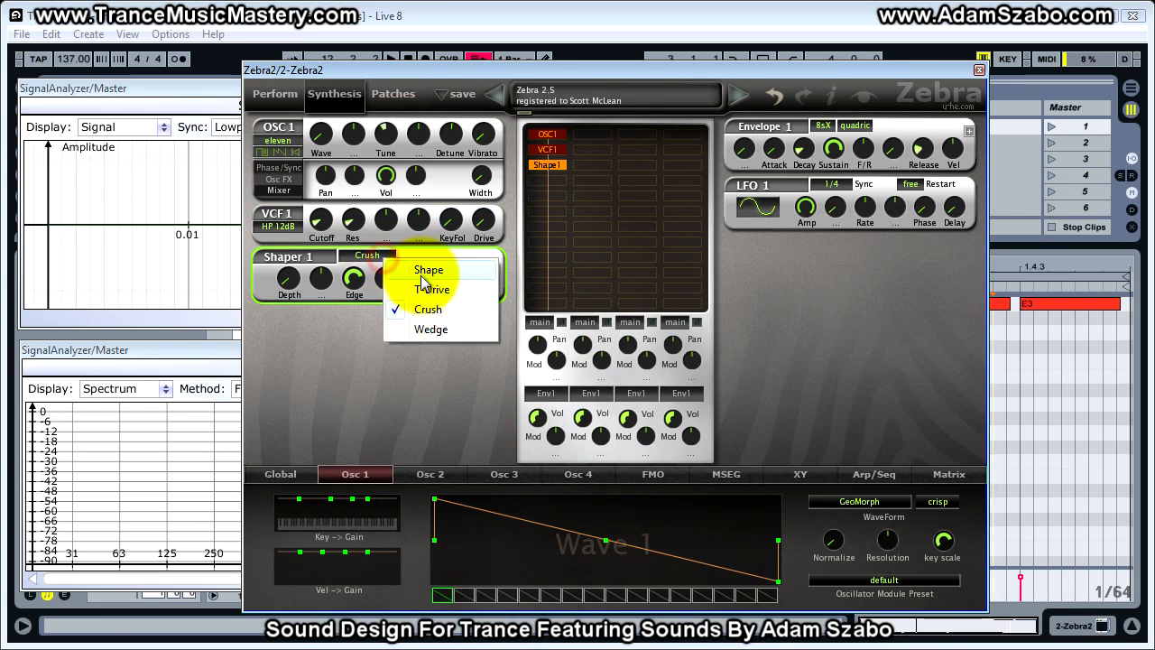
pyautogui.click(423, 271)
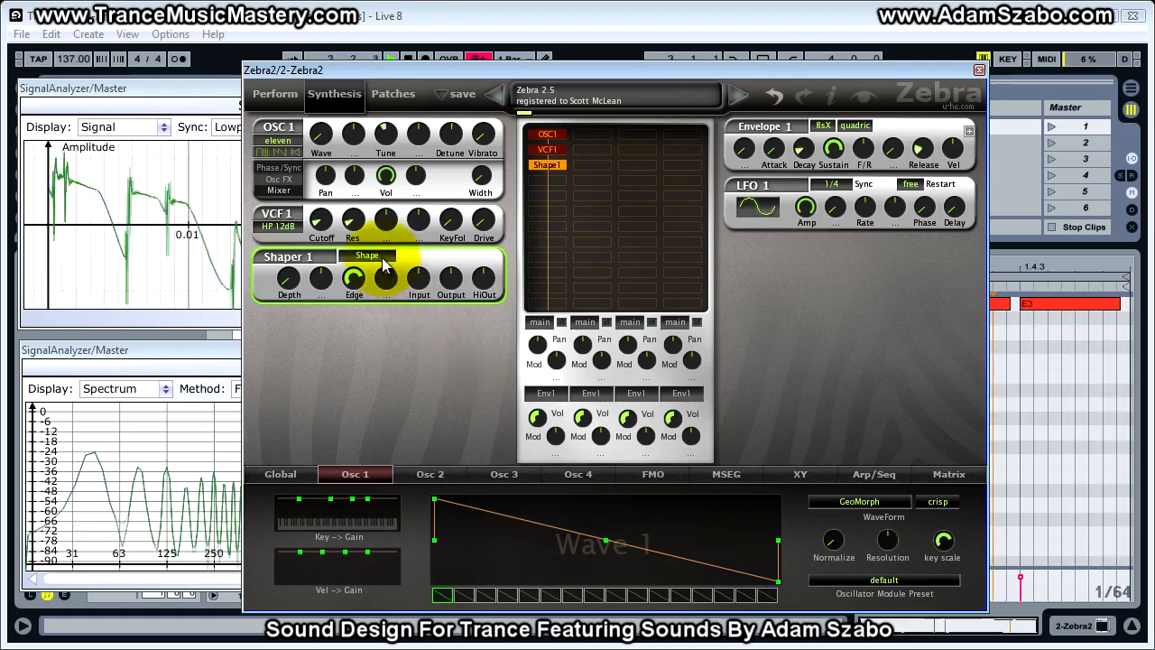
# - Rearrange the windows so both Signal Analyzers are fully visible beside the Zebra2 window
pyautogui.press('space')
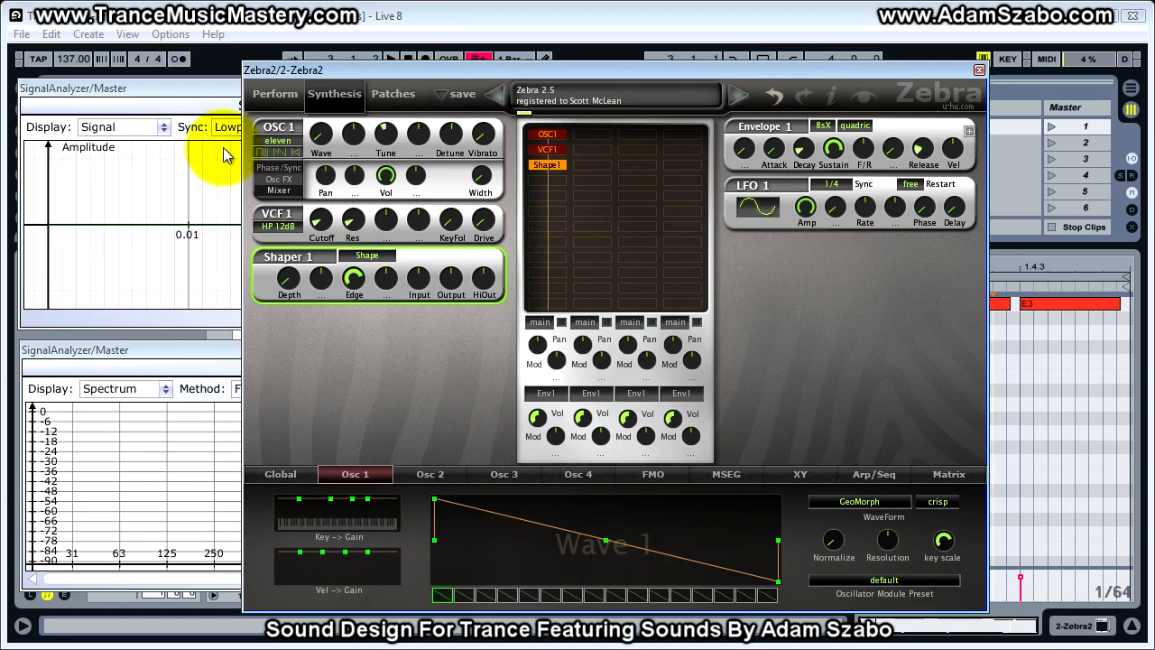
pyautogui.moveTo(503, 70); pyautogui.dragTo(656, 83)
pyautogui.press('space')
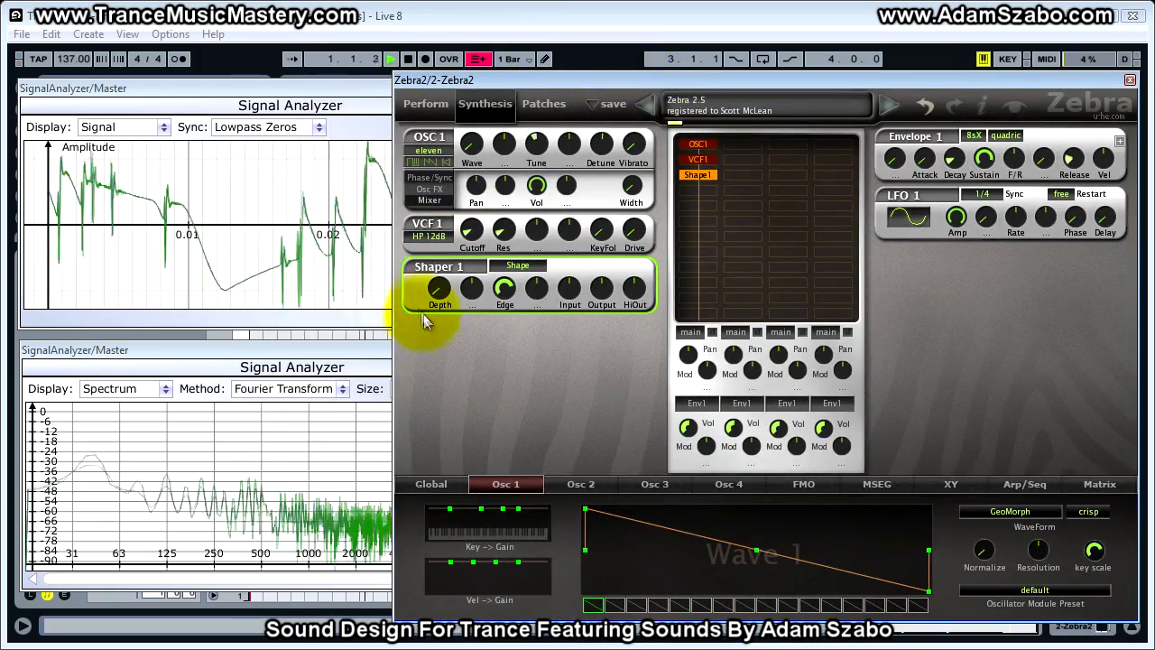
pyautogui.click(335, 360)
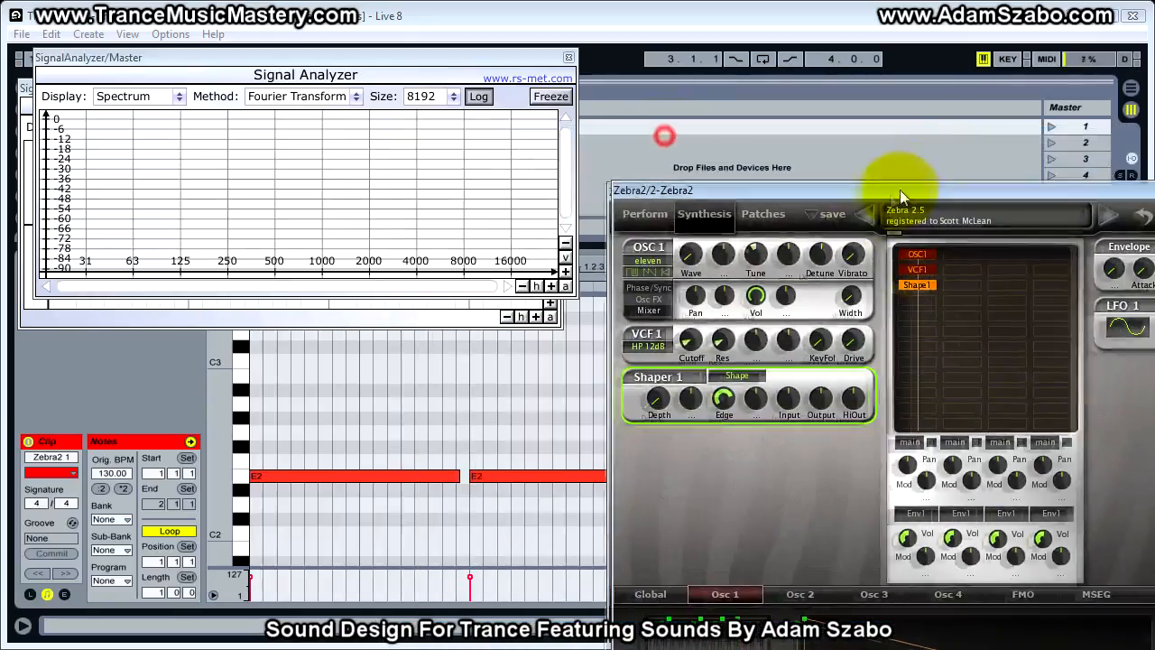
pyautogui.moveTo(900, 190); pyautogui.dragTo(1038, 78)
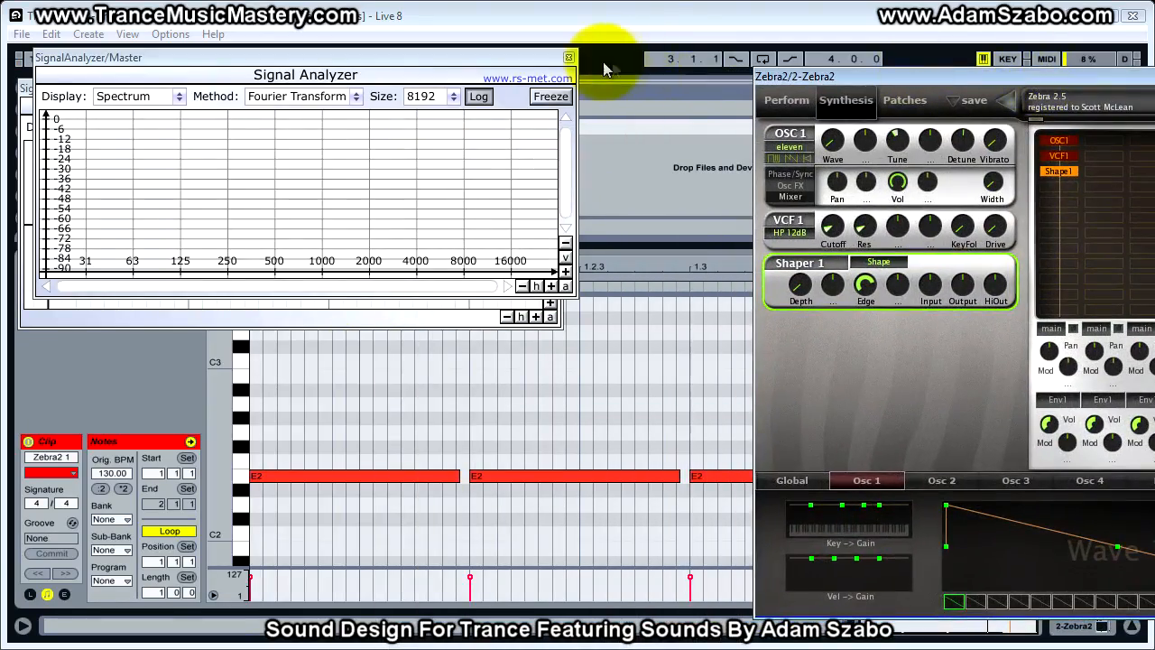
pyautogui.moveTo(515, 59); pyautogui.dragTo(496, 351)
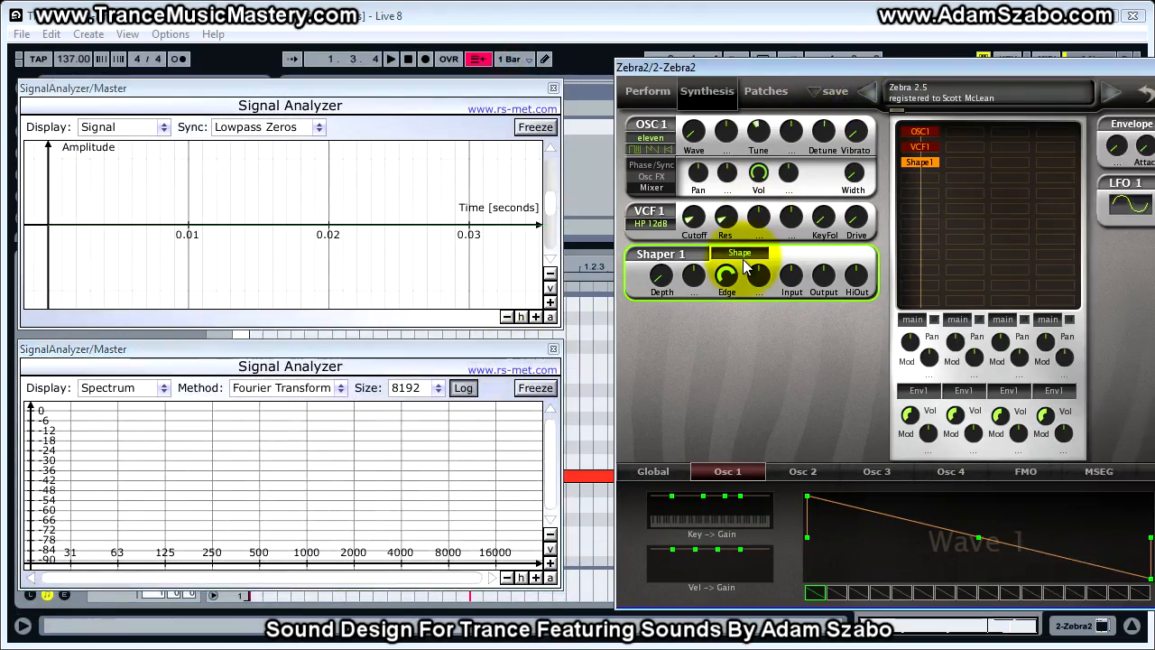
# - Play the loop and toggle the Shape1 module in the grid to compare its waveform and spectrum
pyautogui.press('space')
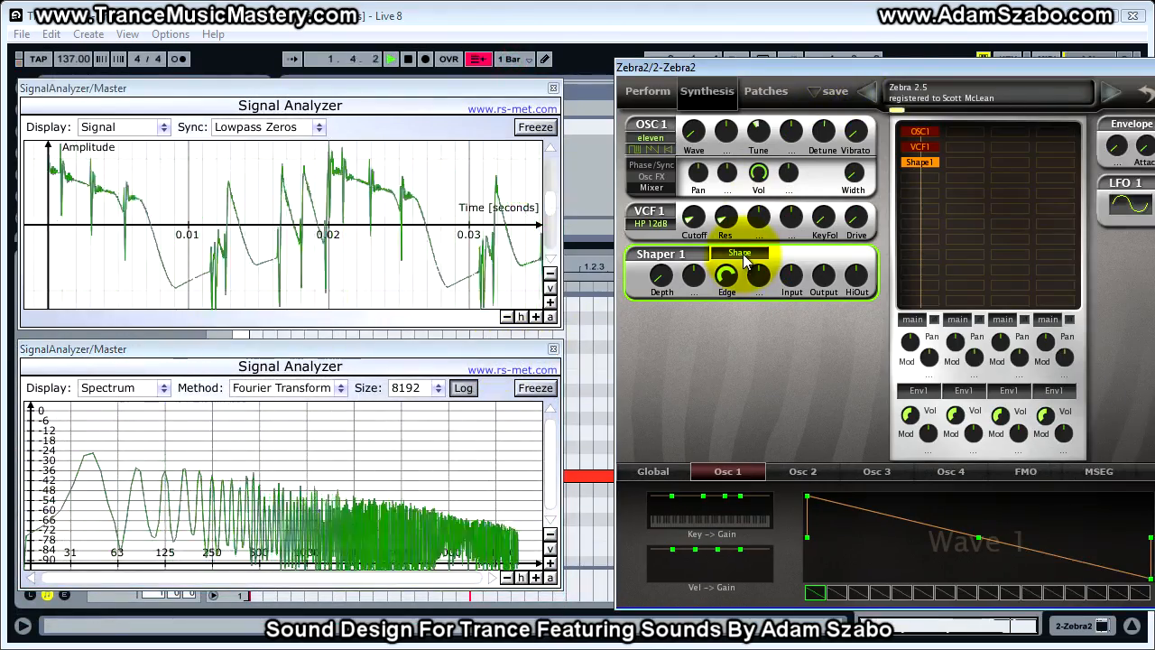
pyautogui.doubleClick(923, 163)
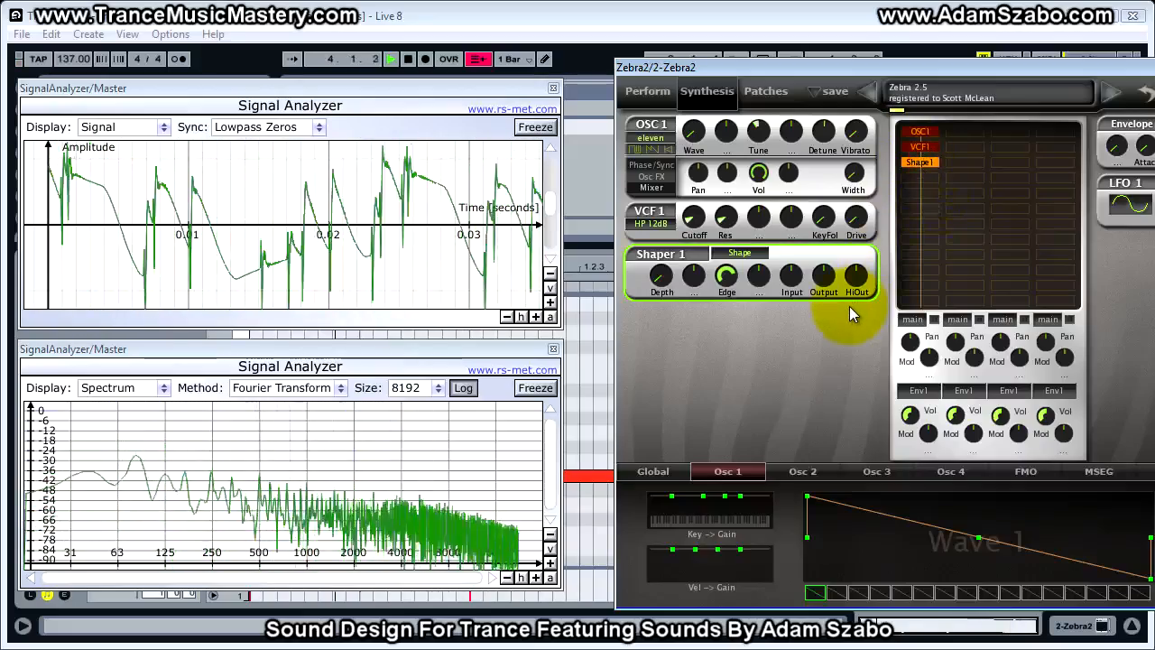
pyautogui.press('space')
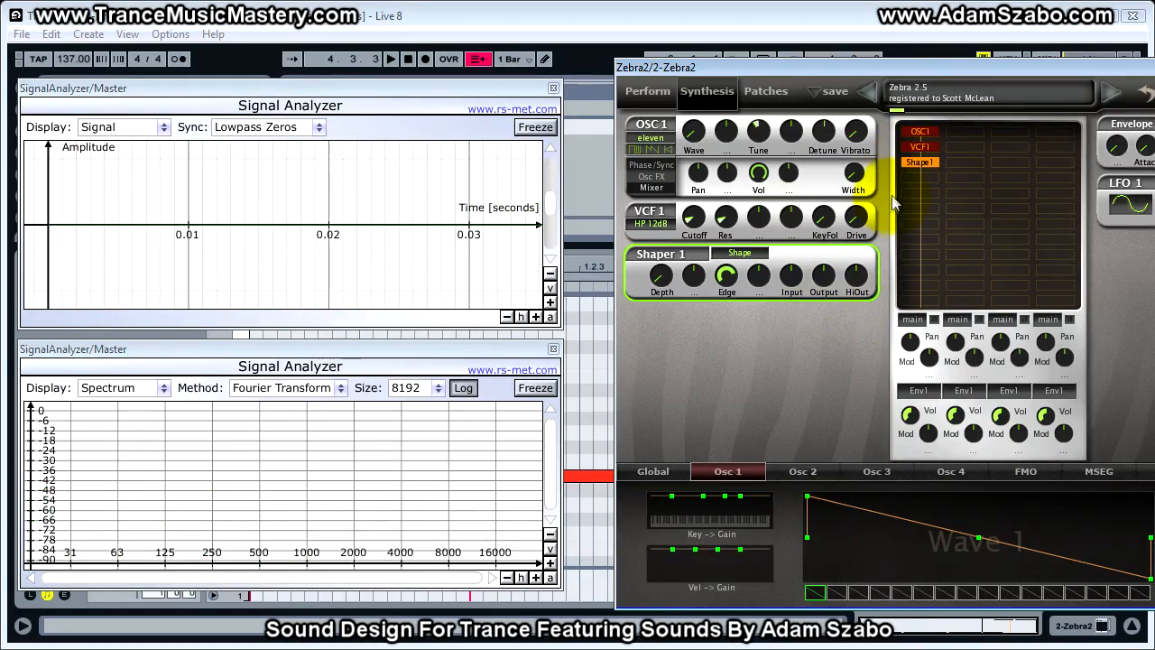
# - Set the Shaper 1 mode to Crush and listen to it in the playing loop
pyautogui.click(742, 257)
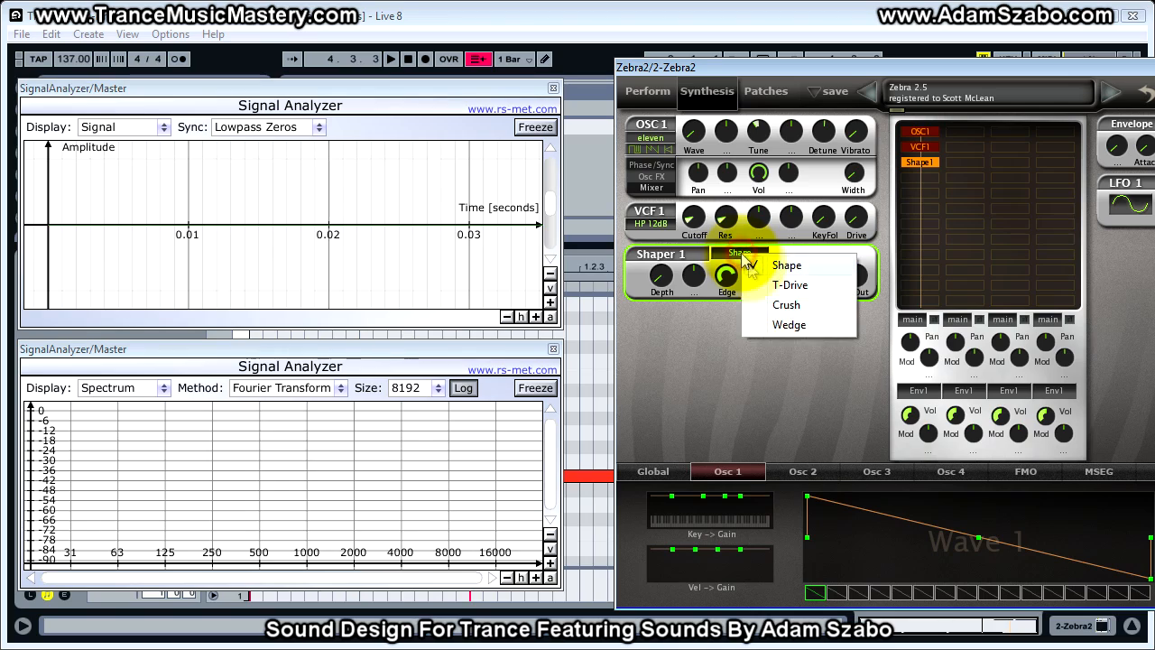
pyautogui.click(700, 330)
pyautogui.press('space')
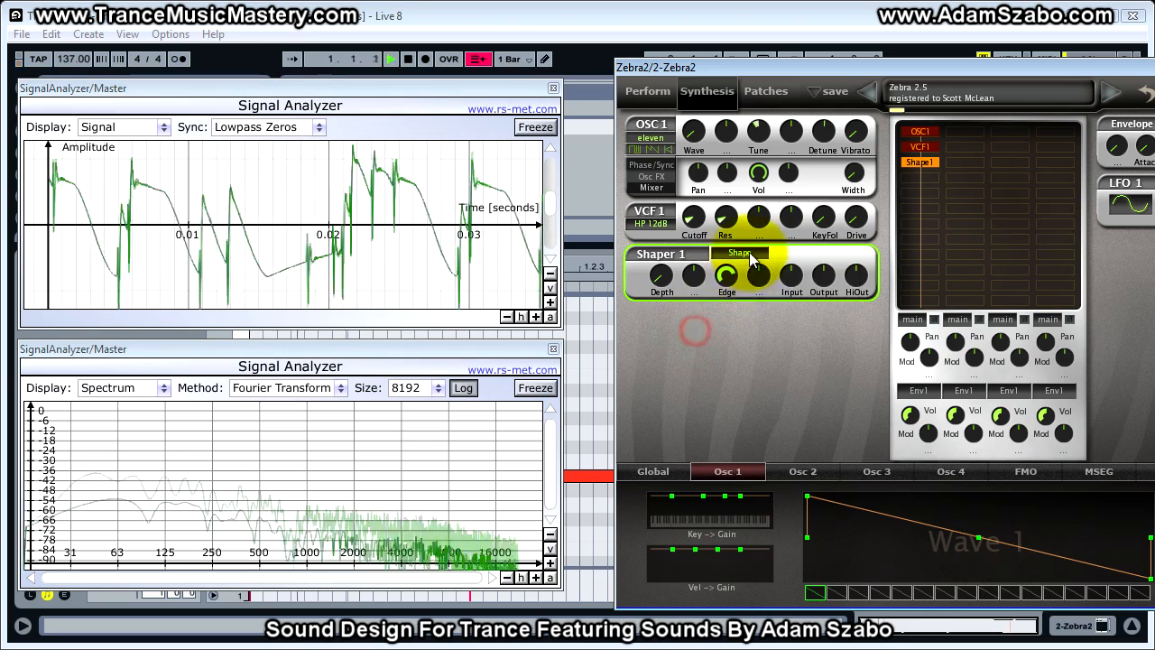
pyautogui.click(751, 253)
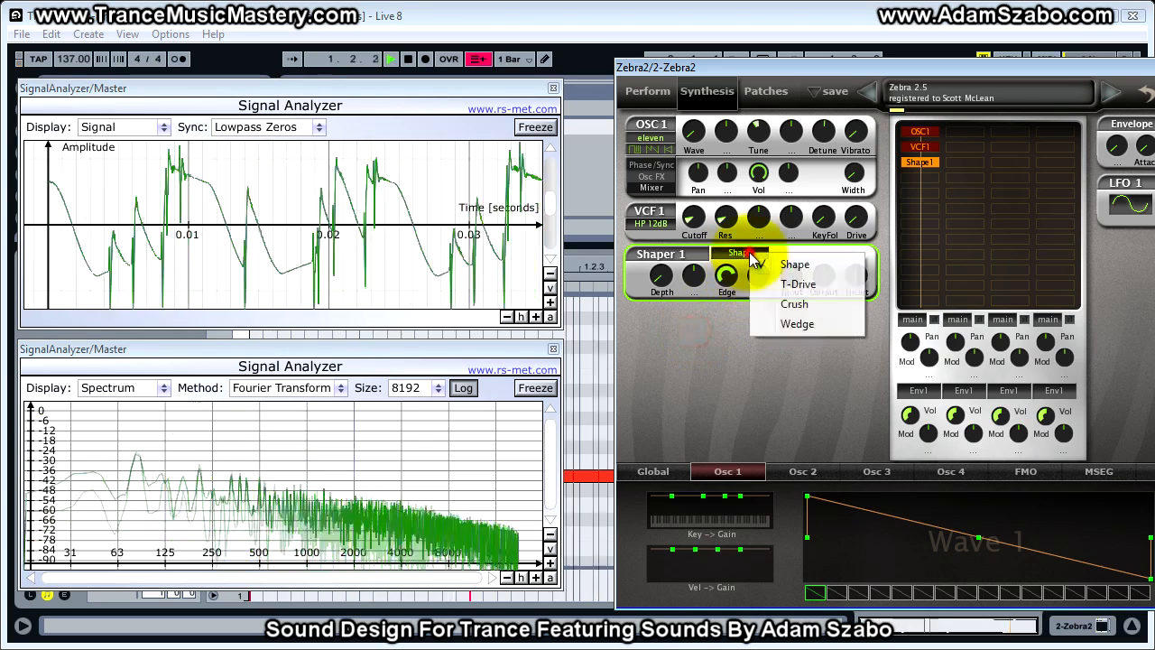
pyautogui.click(792, 307)
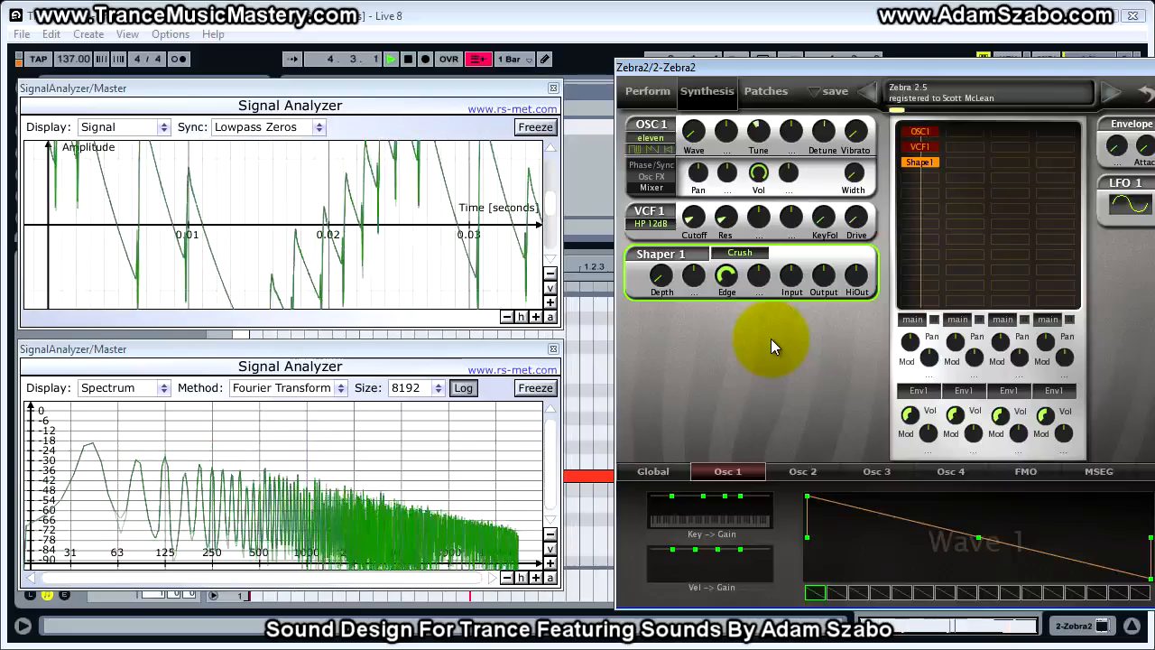
pyautogui.press('space')
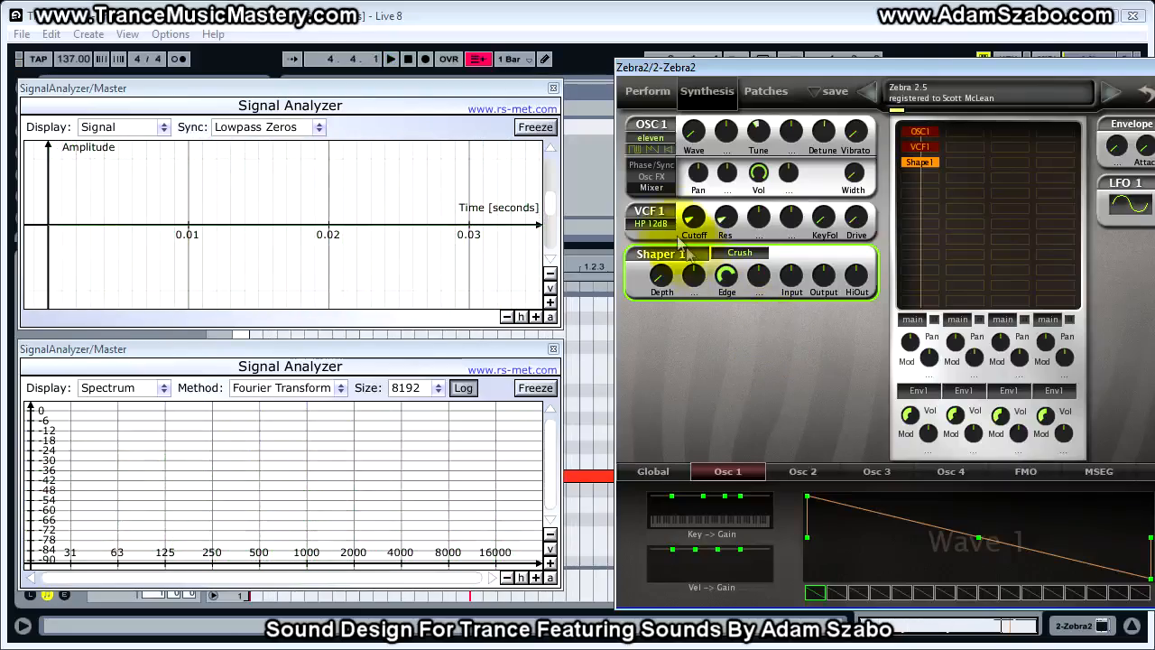
# - Rescale the Signal display while the loop plays, fitting it and zooming in so about 0.10 seconds of waveform fills the graph
pyautogui.click(549, 317)
pyautogui.press('space')
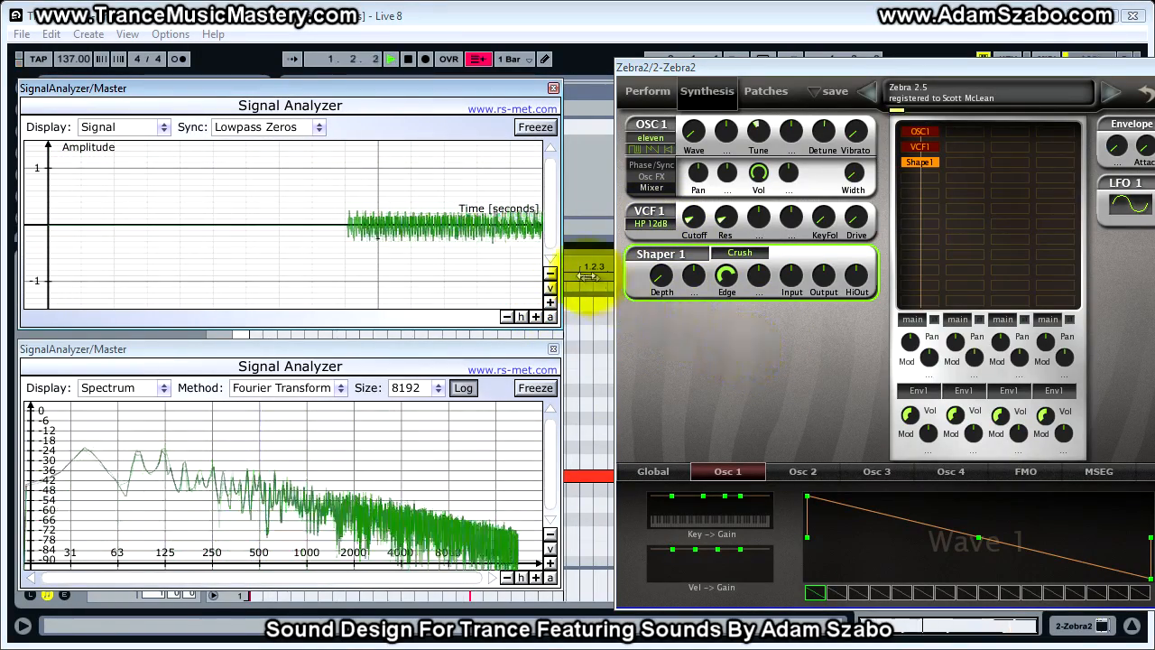
pyautogui.click(549, 302)
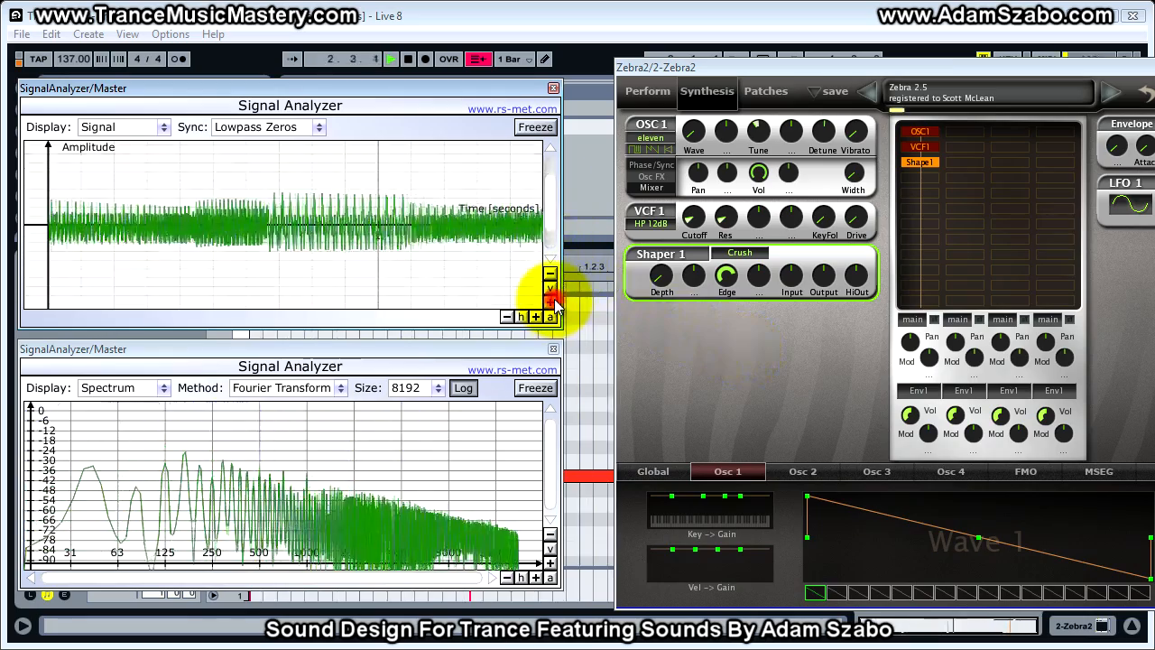
pyautogui.click(535, 317)
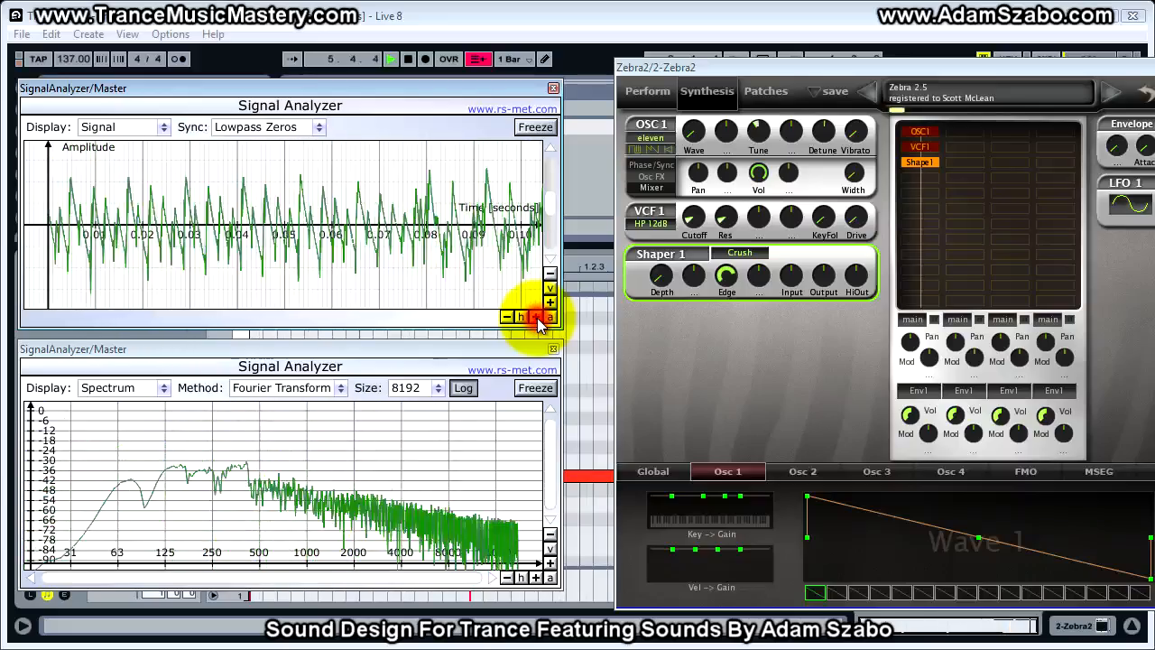
pyautogui.click(536, 317)
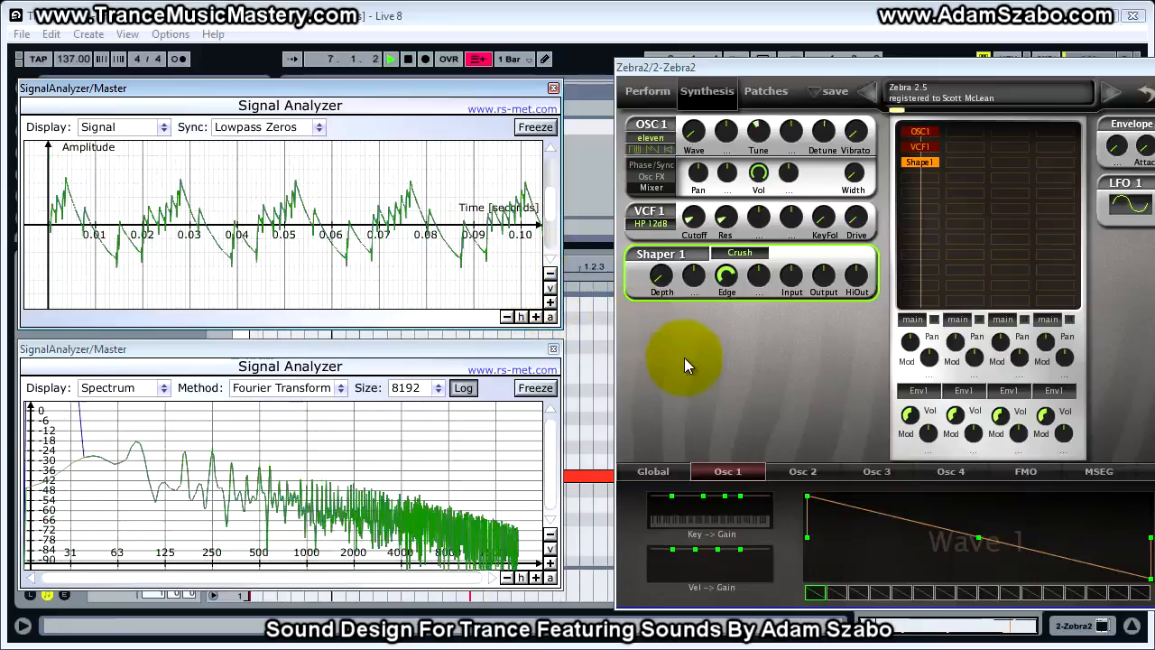
# - Raise the Shaper 1 Depth to 78.50 while the loop plays
pyautogui.click(661, 278)
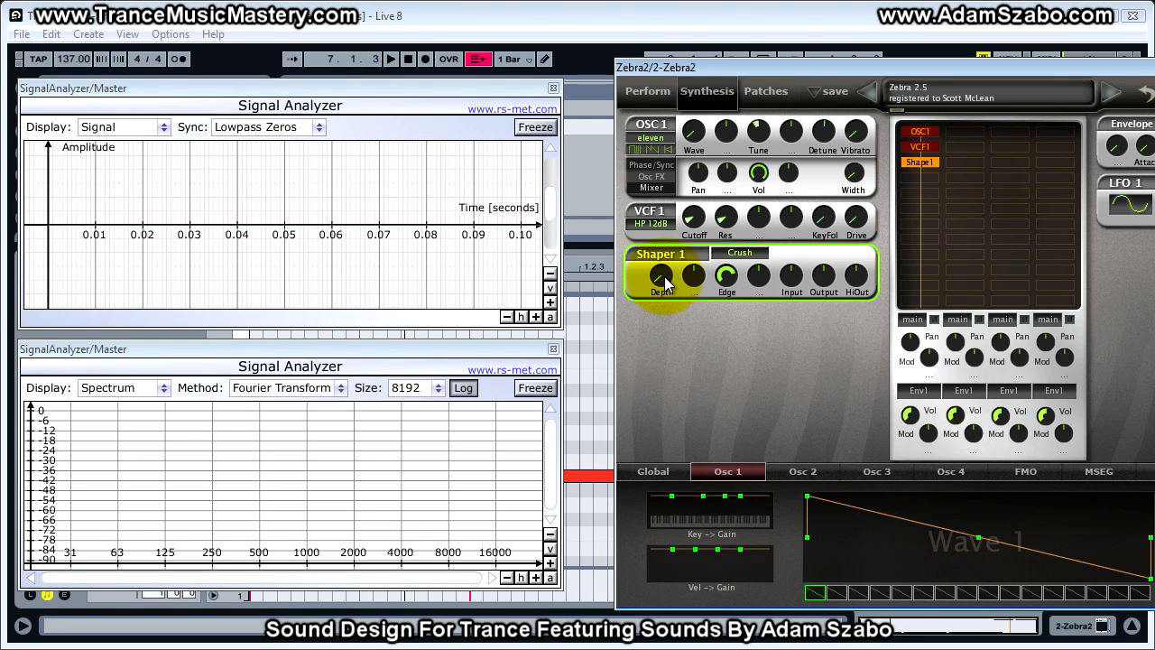
pyautogui.press('space')
pyautogui.moveTo(664, 277); pyautogui.dragTo(665, 142)
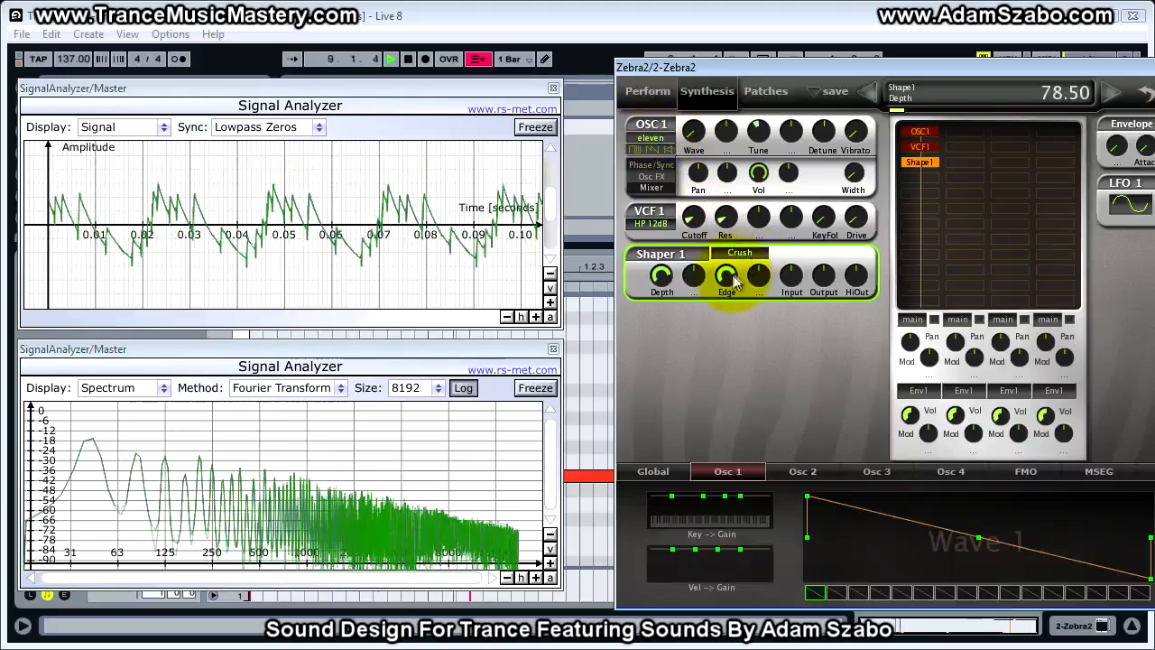
pyautogui.press('space')
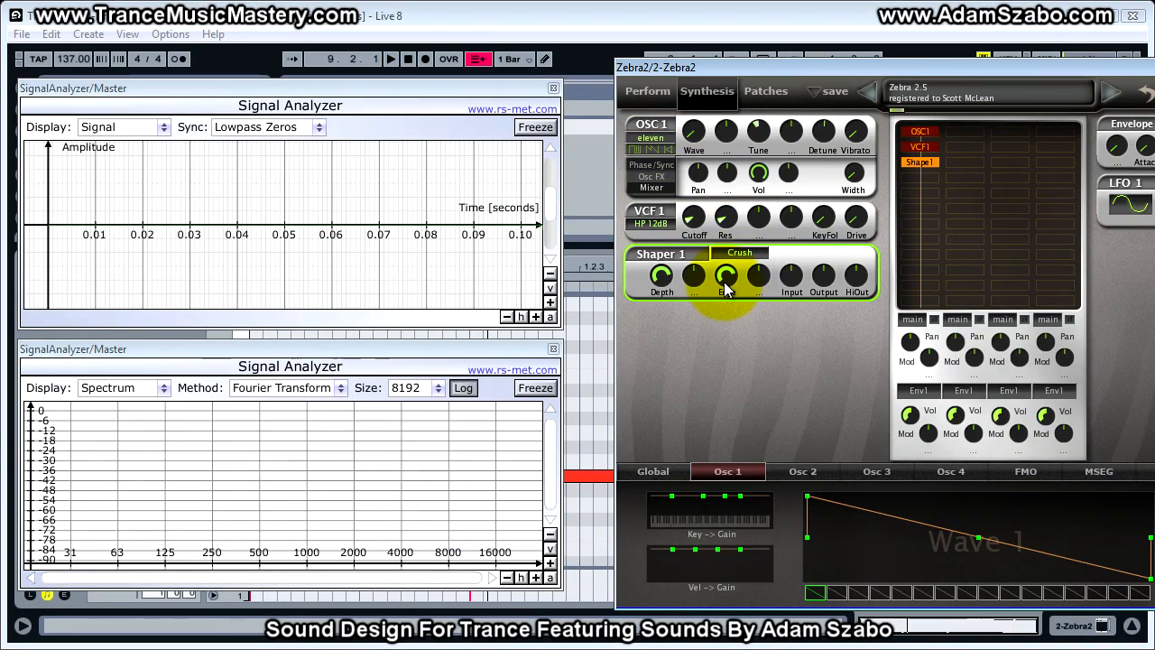
# - Raise the Shaper 1 Edge to its maximum while the loop plays
pyautogui.moveTo(727, 287)
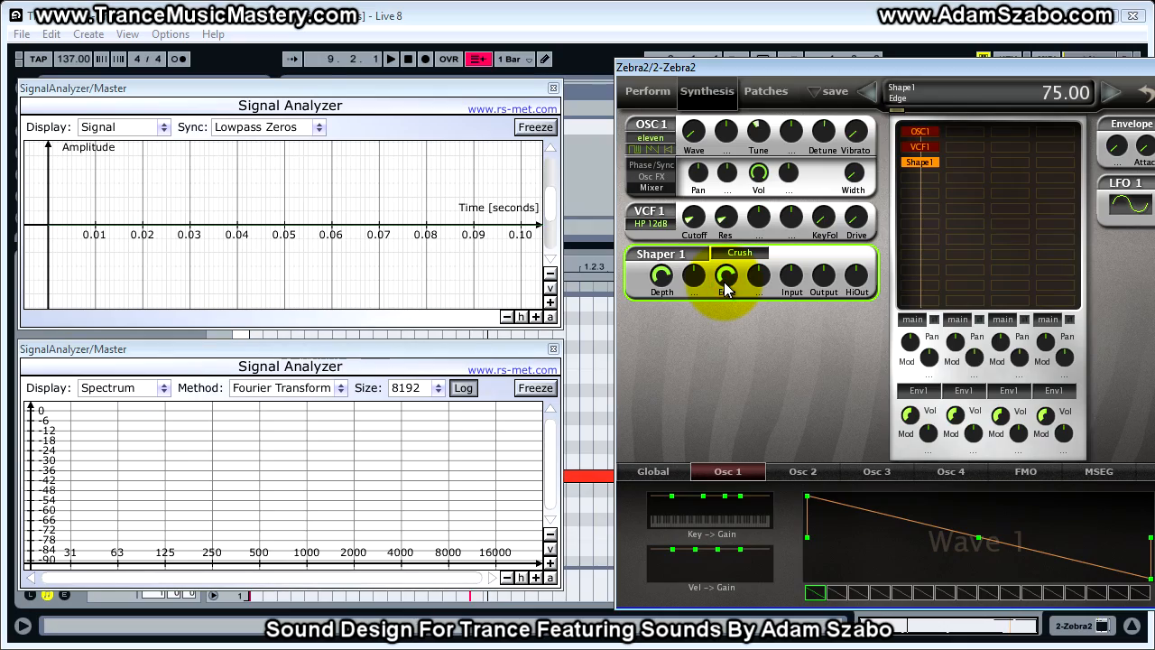
pyautogui.press('space')
pyautogui.moveTo(727, 287); pyautogui.dragTo(730, 207)
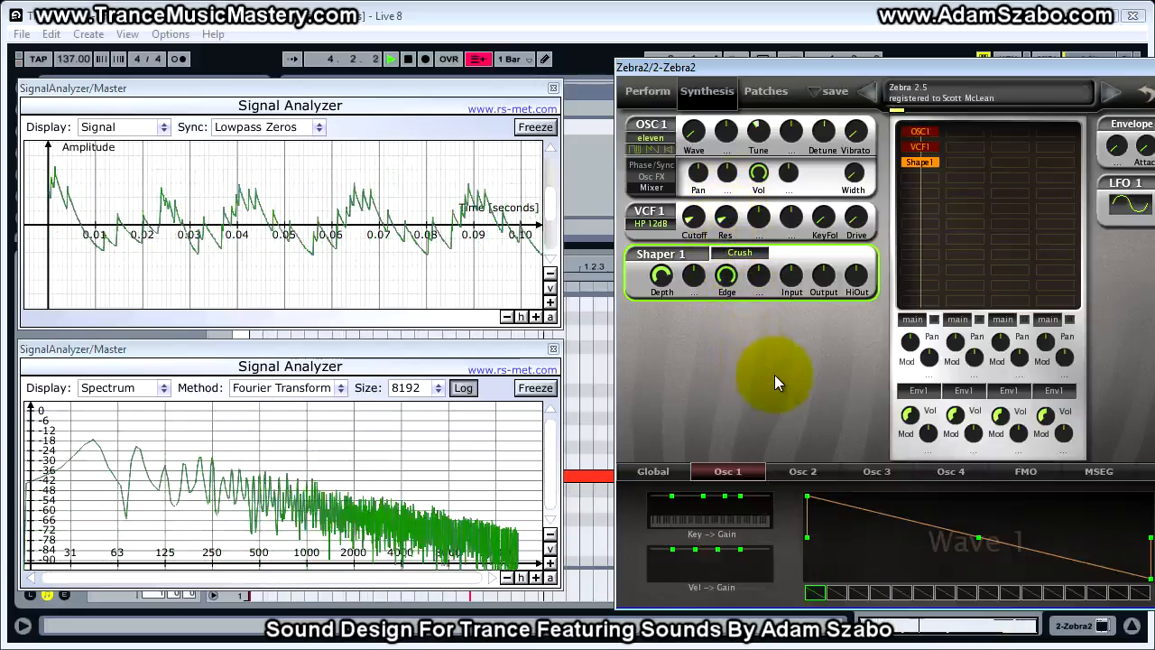
pyautogui.press('space')
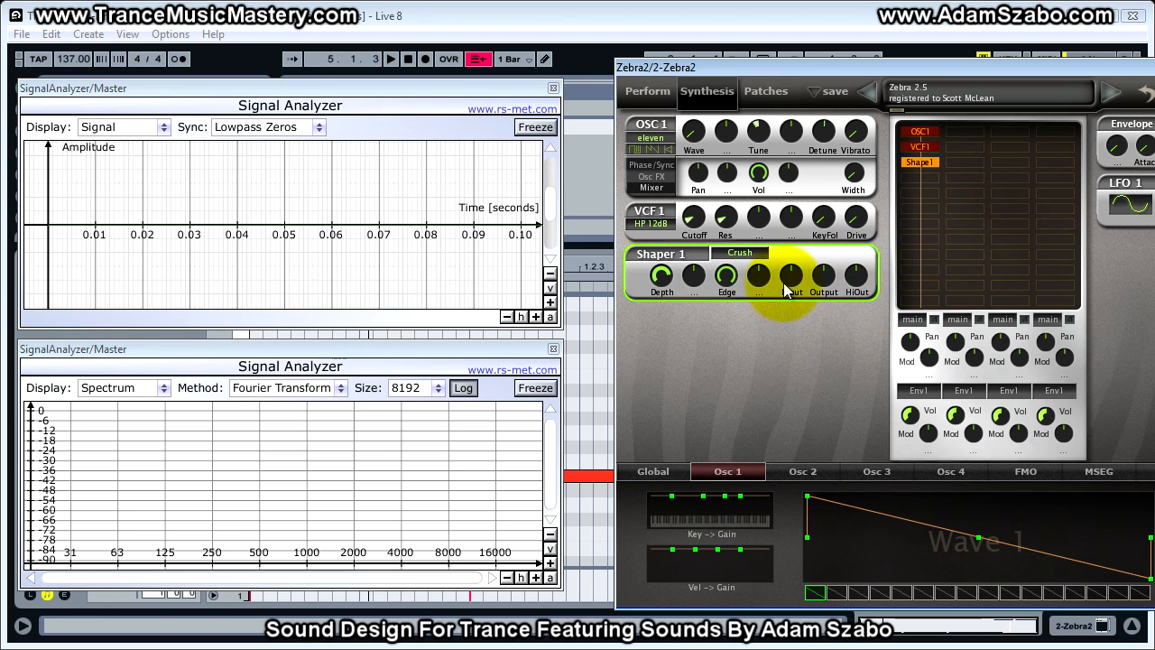
# - Add a VCF2 module below Shape1, place its panel under Shaper 1 and set its filter type to LP Vintage
pyautogui.rightClick(935, 178)
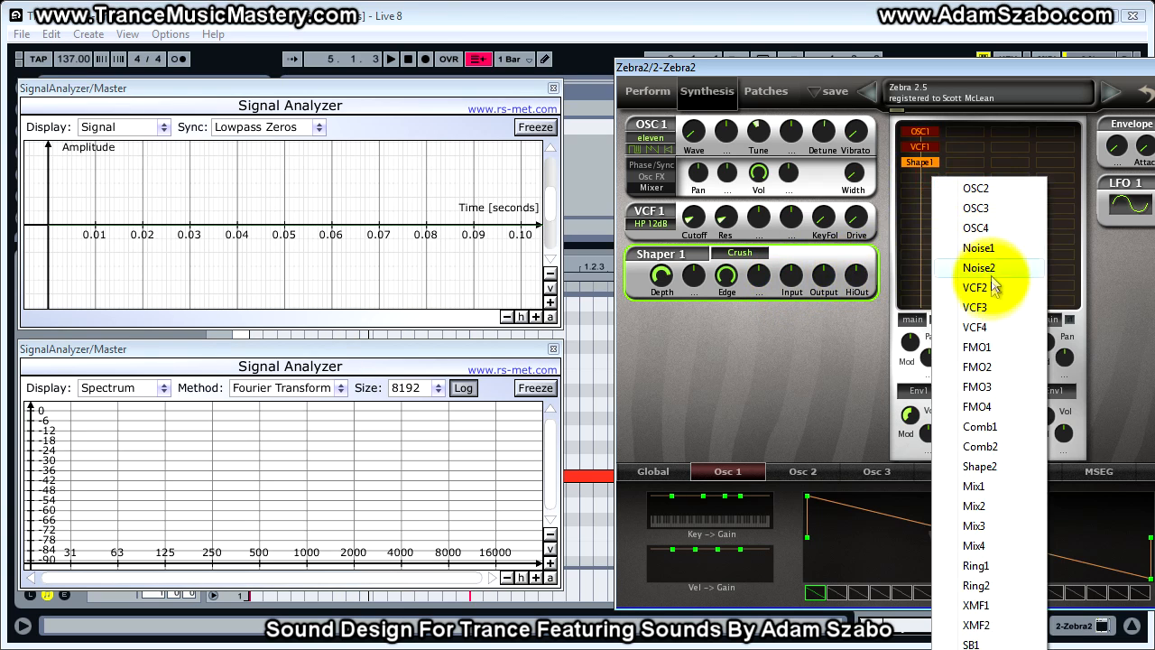
pyautogui.click(989, 289)
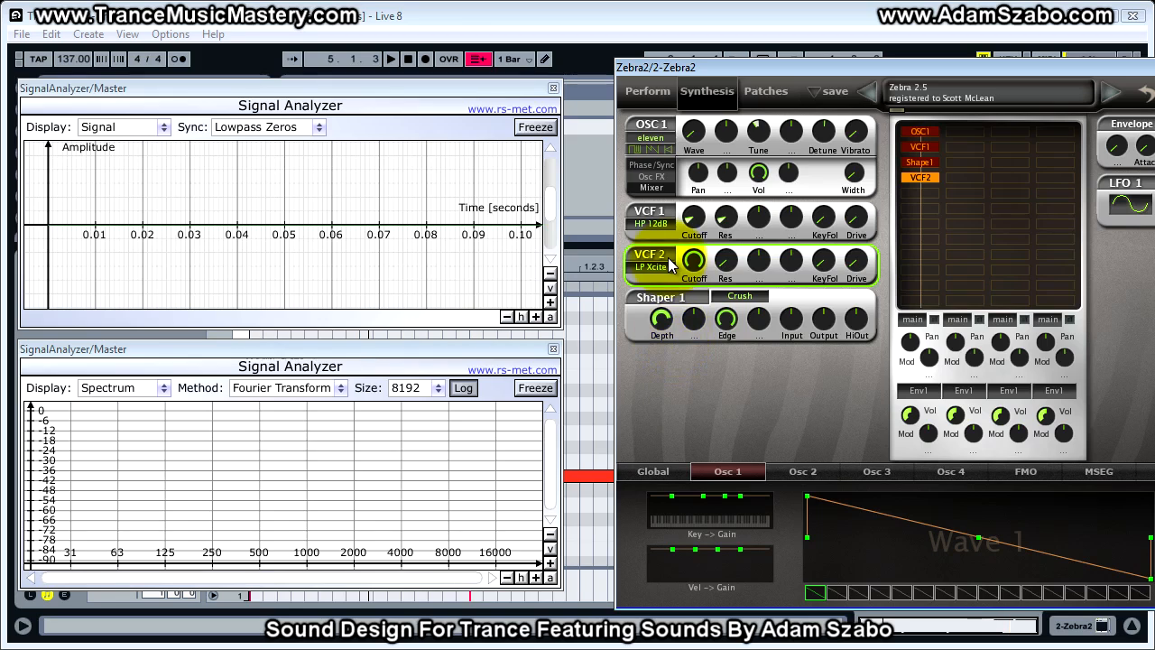
pyautogui.moveTo(657, 265); pyautogui.dragTo(660, 329)
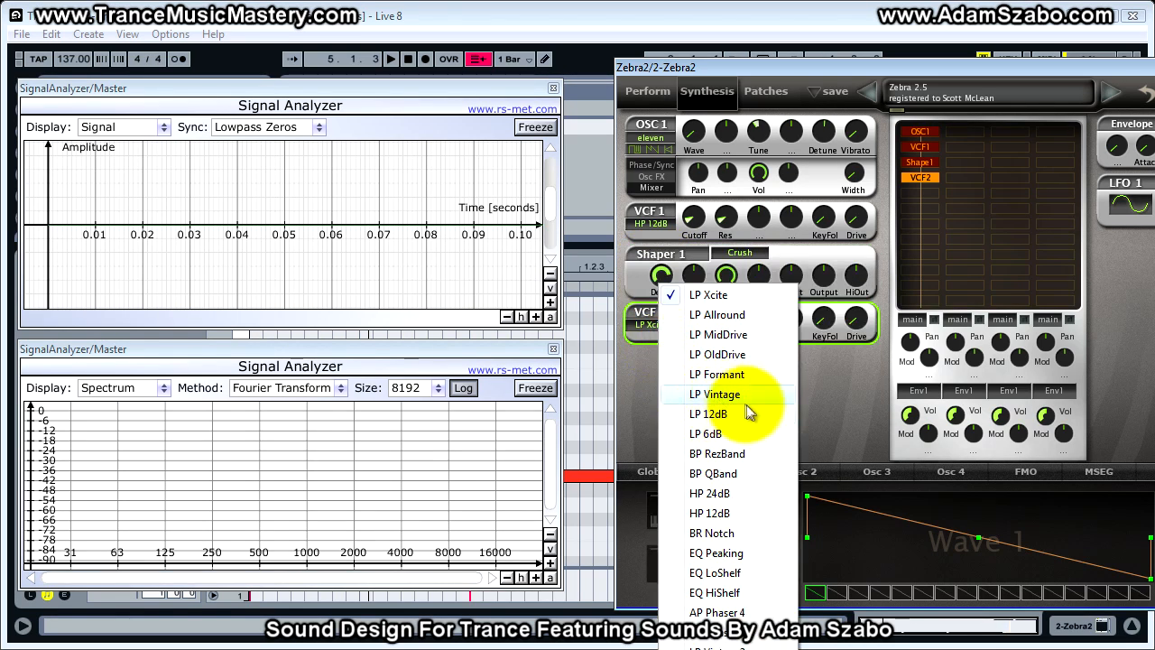
pyautogui.click(740, 393)
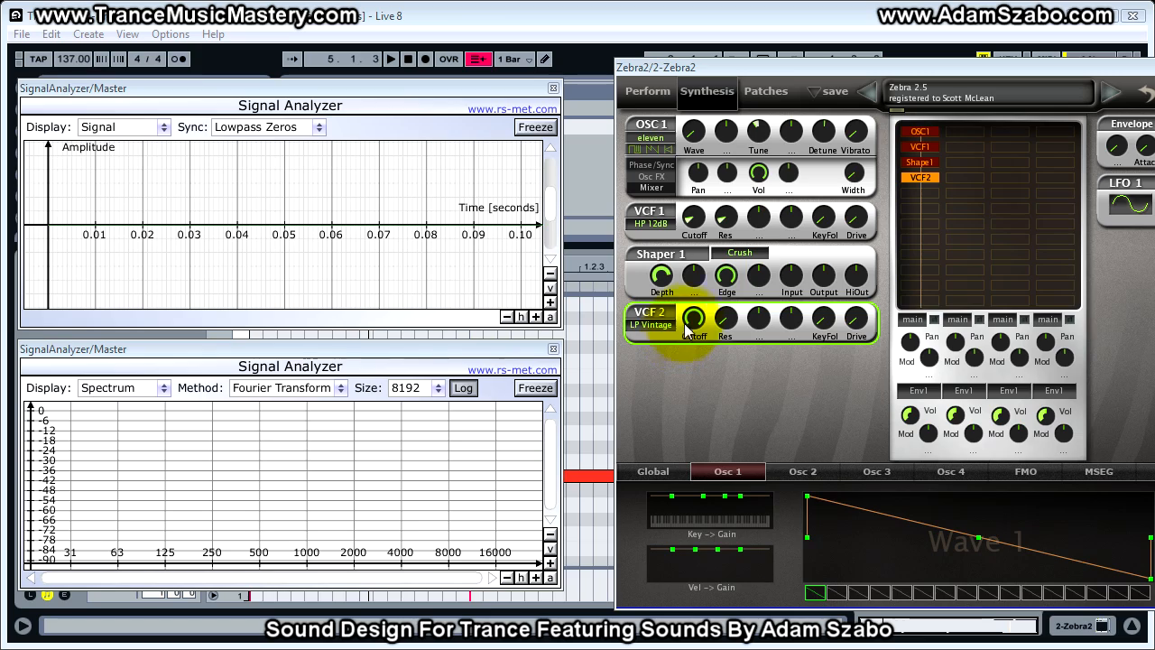
# - Lower the VCF 2 Cutoff to 134.00 while the loop plays
pyautogui.press('space')
pyautogui.moveTo(696, 319); pyautogui.dragTo(697, 340)
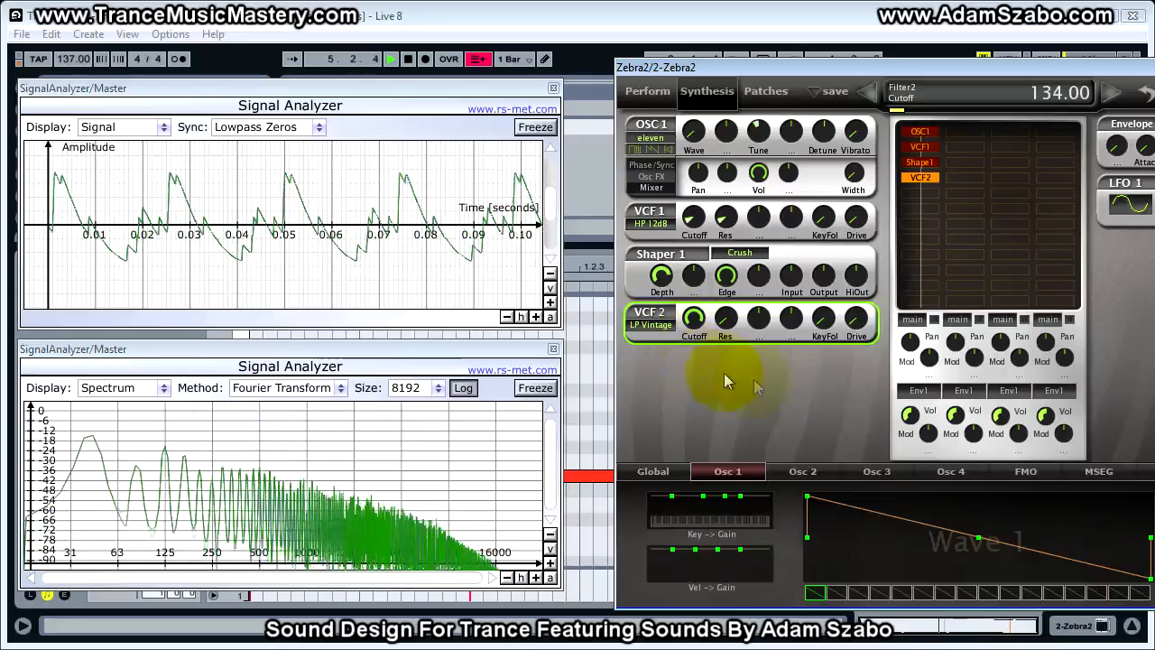
pyautogui.press('space')
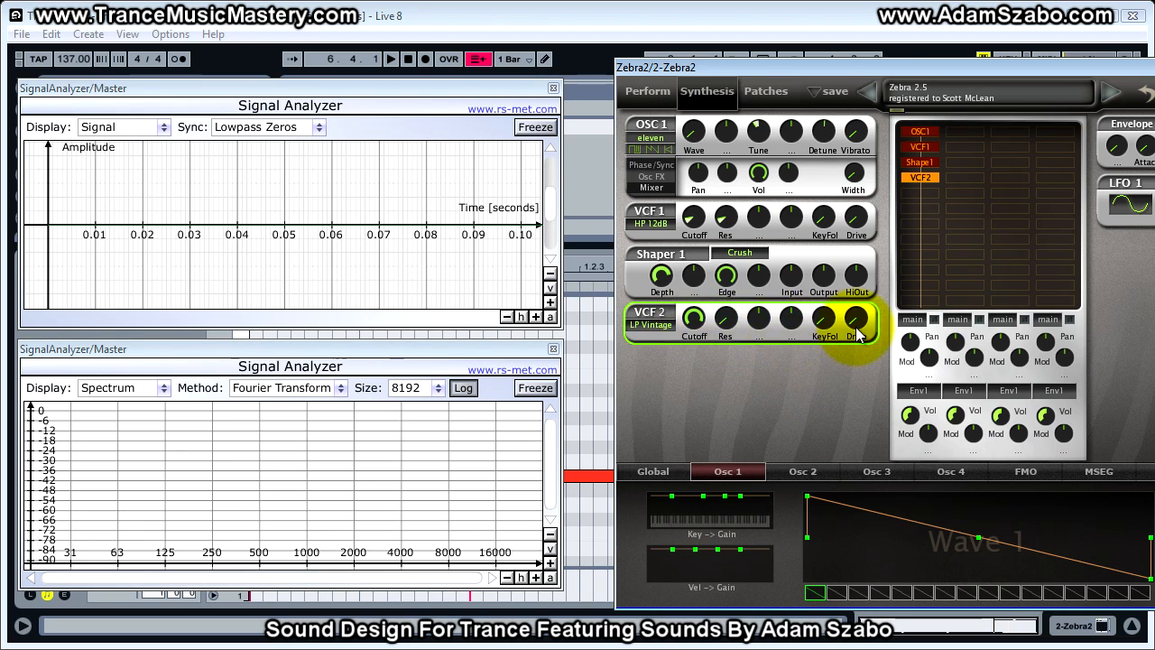
# - Add an EQ1 module to the global effects grid and move the Zebra2 window so the equalizer is fully visible
pyautogui.click(662, 470)
pyautogui.rightClick(941, 490)
pyautogui.click(979, 395)
pyautogui.moveTo(1073, 66); pyautogui.dragTo(851, 64)
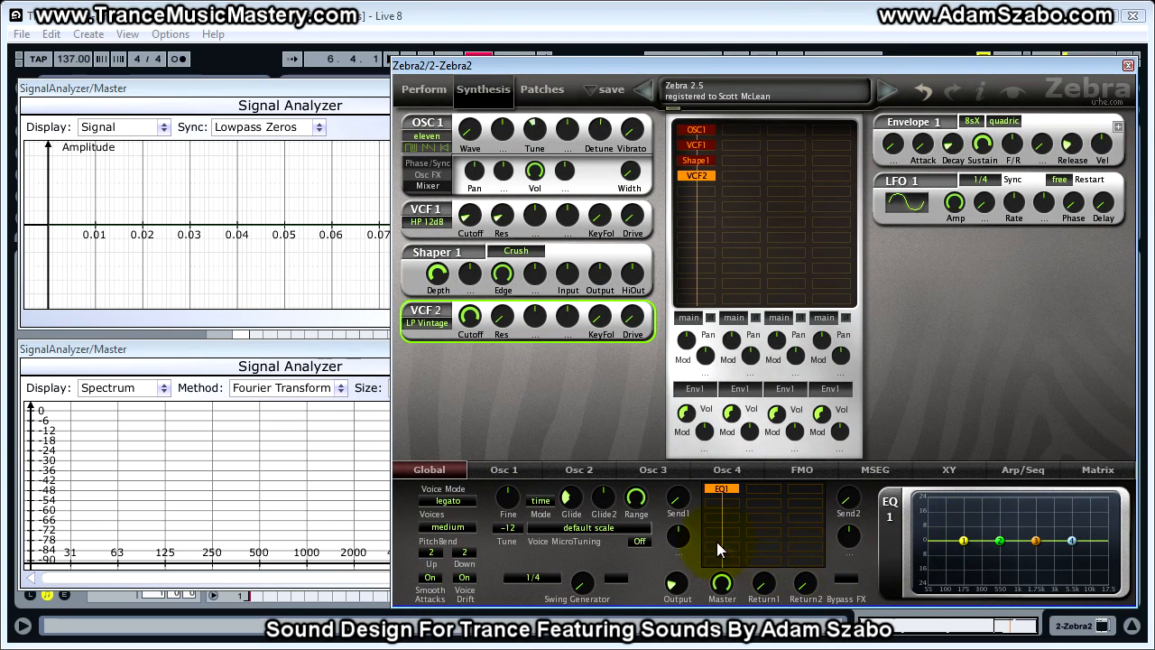
# - Shift EQ 1's low-shelf band 1 slightly higher in frequency and boost its gain by about 5 dB while auditioning the loop
pyautogui.click(965, 541)
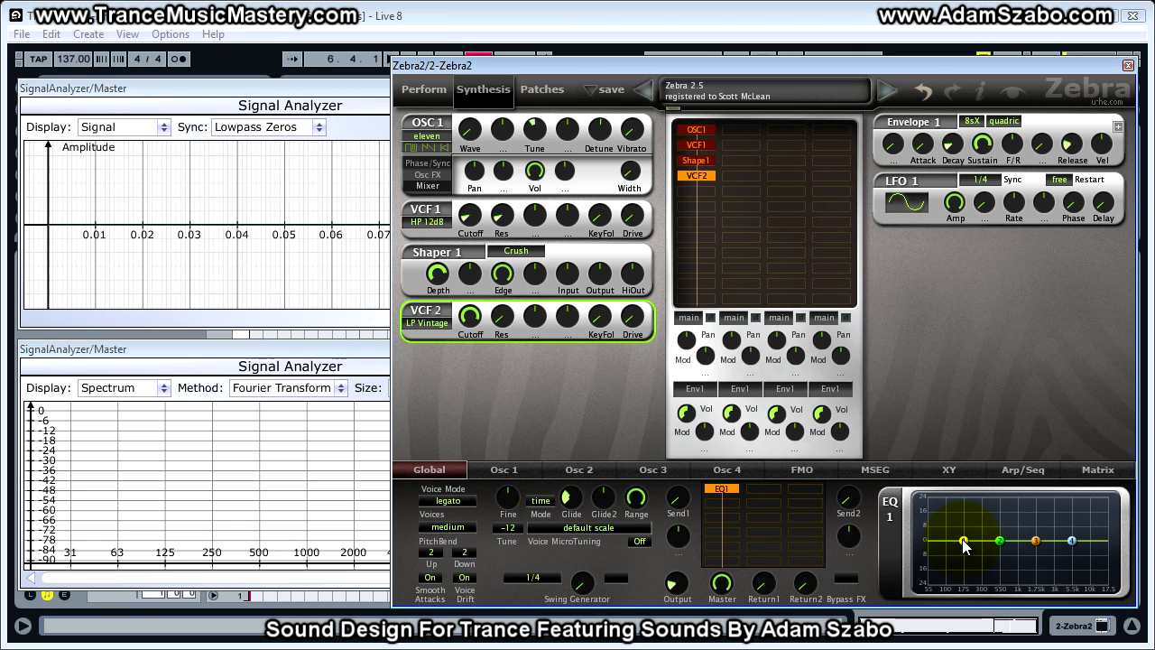
pyautogui.moveTo(963, 540); pyautogui.dragTo(971, 548)
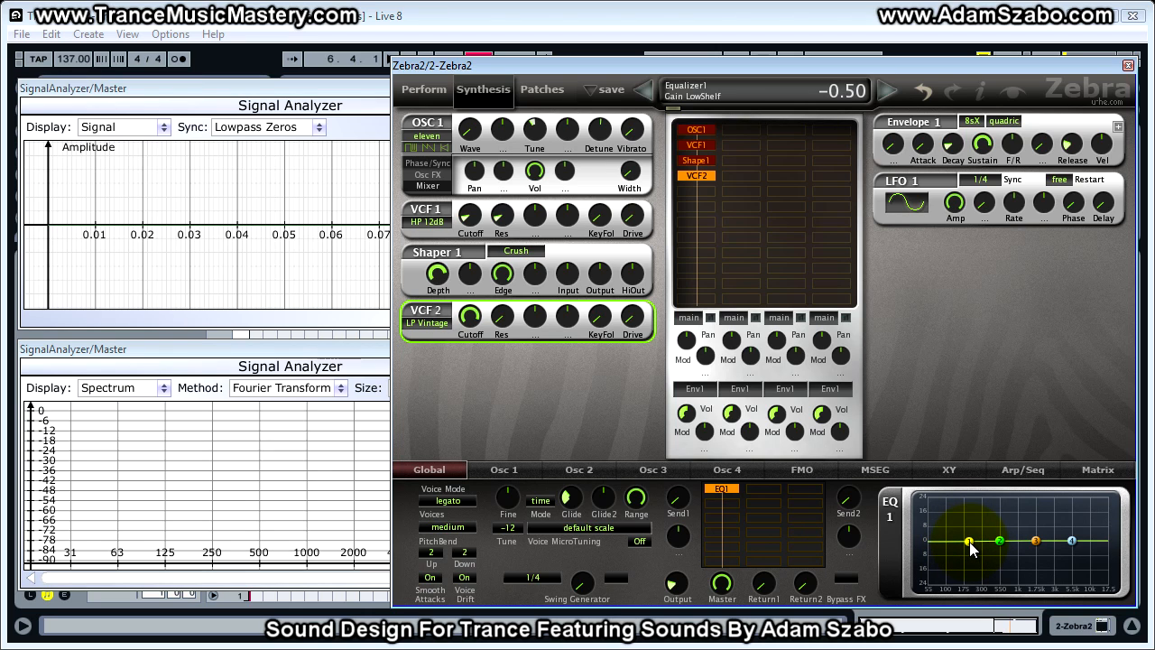
pyautogui.moveTo(971, 547); pyautogui.dragTo(972, 538)
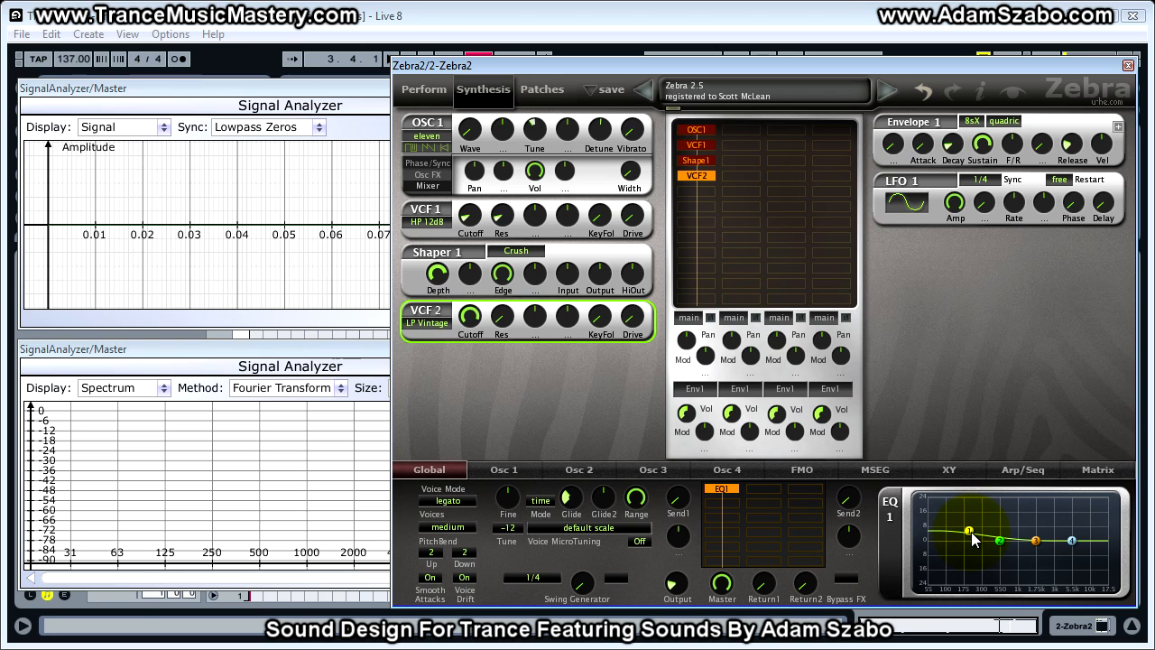
pyautogui.press('space')
pyautogui.moveTo(971, 533); pyautogui.dragTo(972, 528)
pyautogui.press('space')
# - Move EQ 1's band 2 up to just above 5.5 kHz with its gain at 0.00
pyautogui.click(1000, 541)
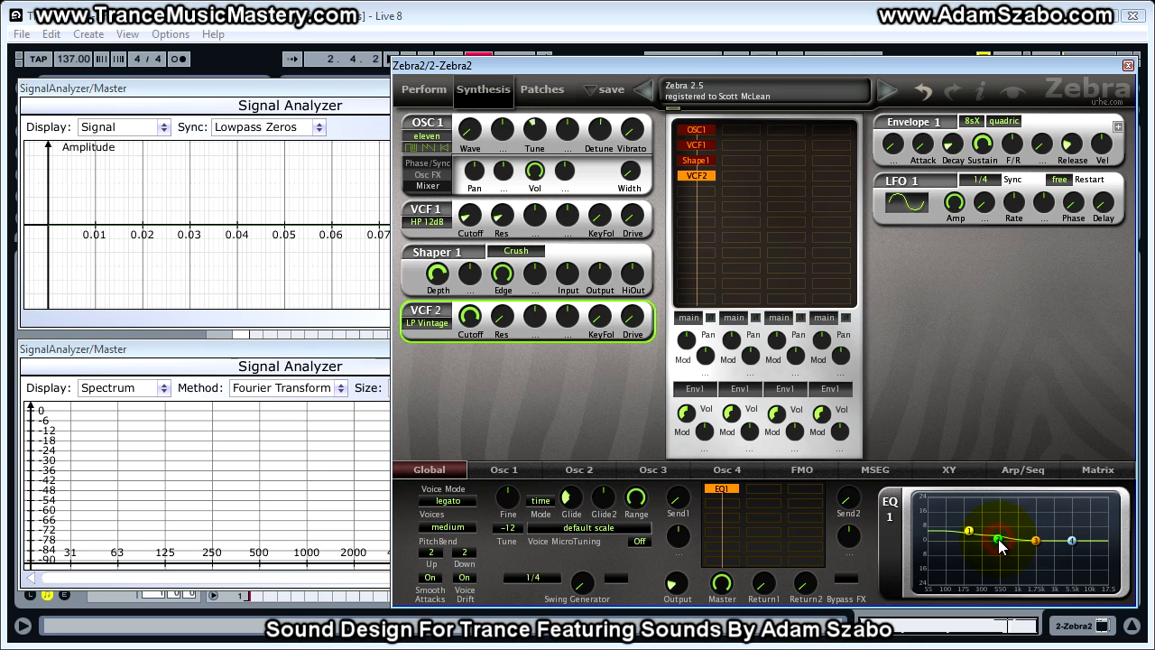
pyautogui.click(1000, 542)
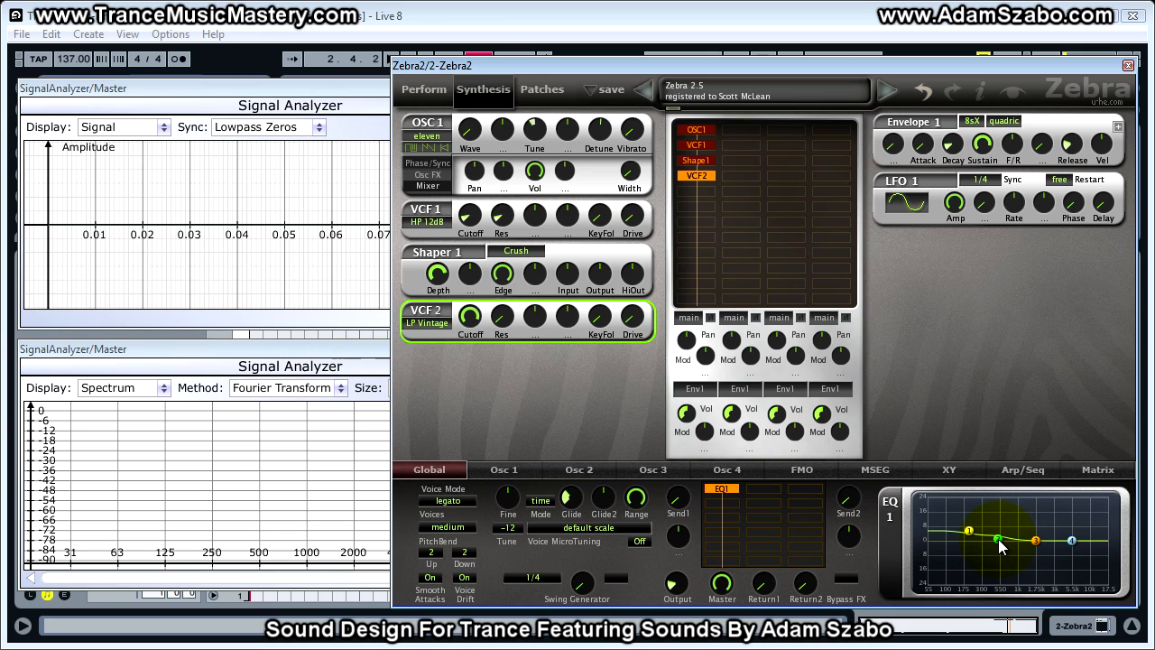
pyautogui.moveTo(1000, 542); pyautogui.dragTo(1080, 543)
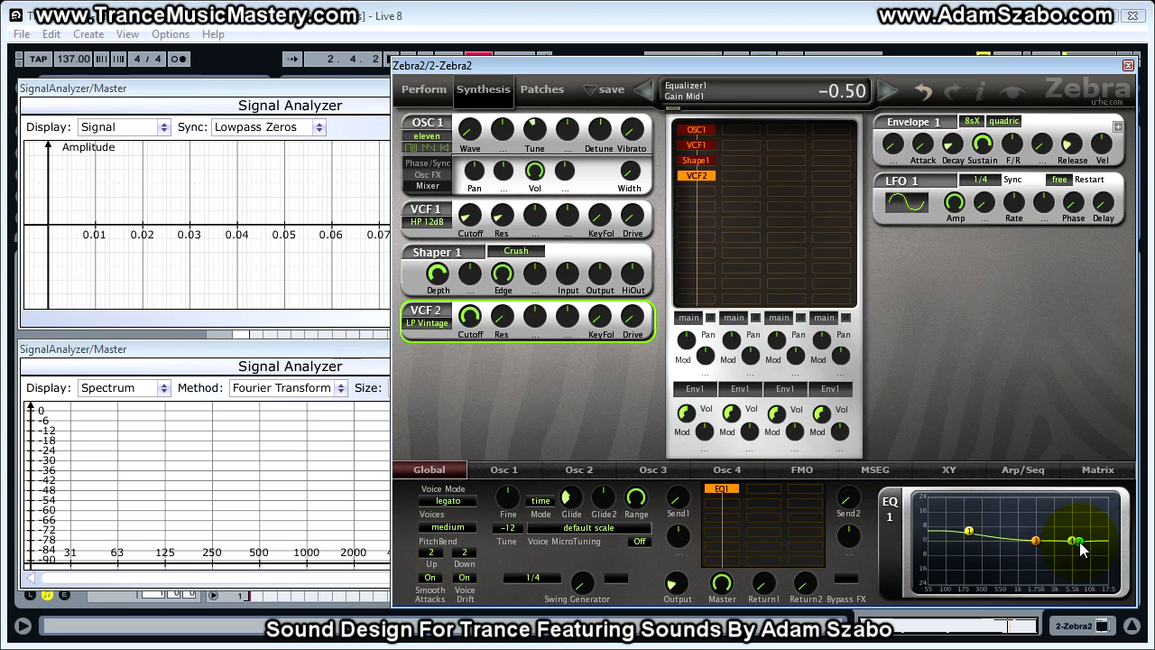
pyautogui.moveTo(1083, 549); pyautogui.dragTo(1084, 545)
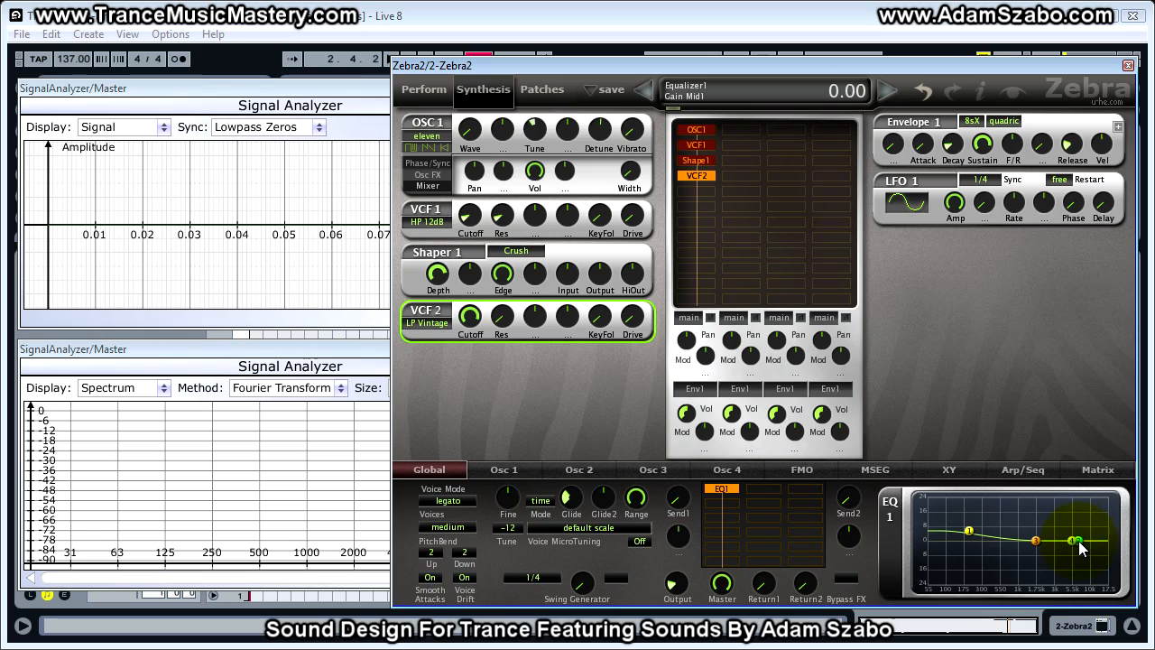
# - Raise the gain of EQ 1's band 2 to 4.00 while auditioning the loop
pyautogui.scroll(8, 1079, 540)
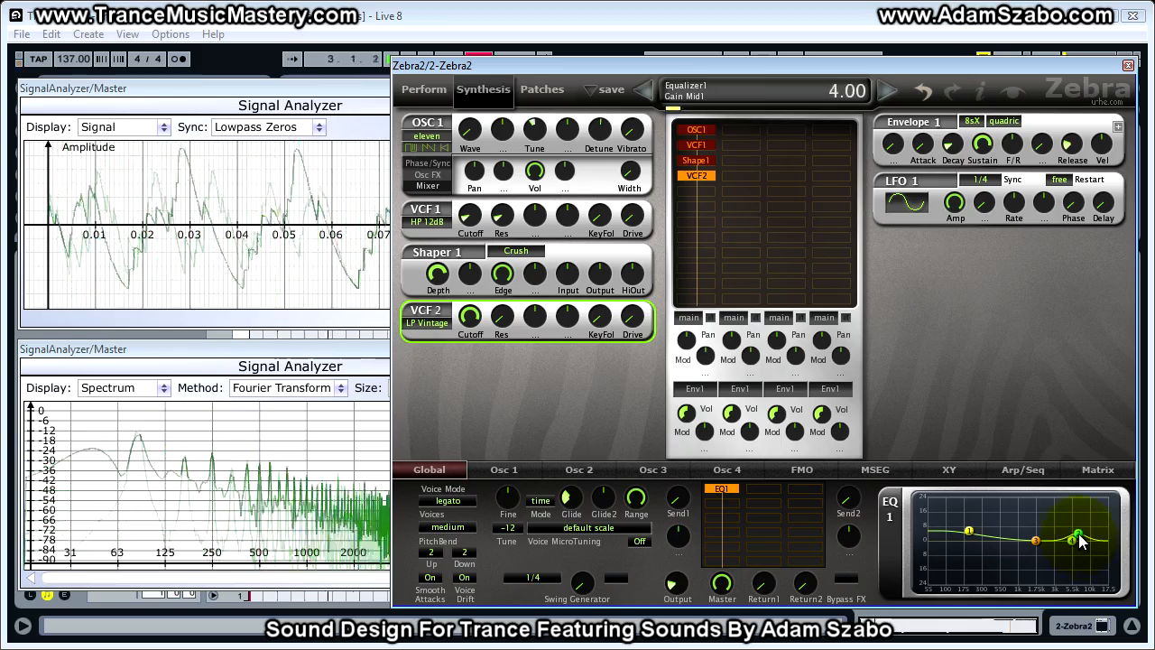
pyautogui.scroll(-2, 1080, 541)
pyautogui.scroll(3, 1080, 541)
pyautogui.scroll(-1, 1080, 541)
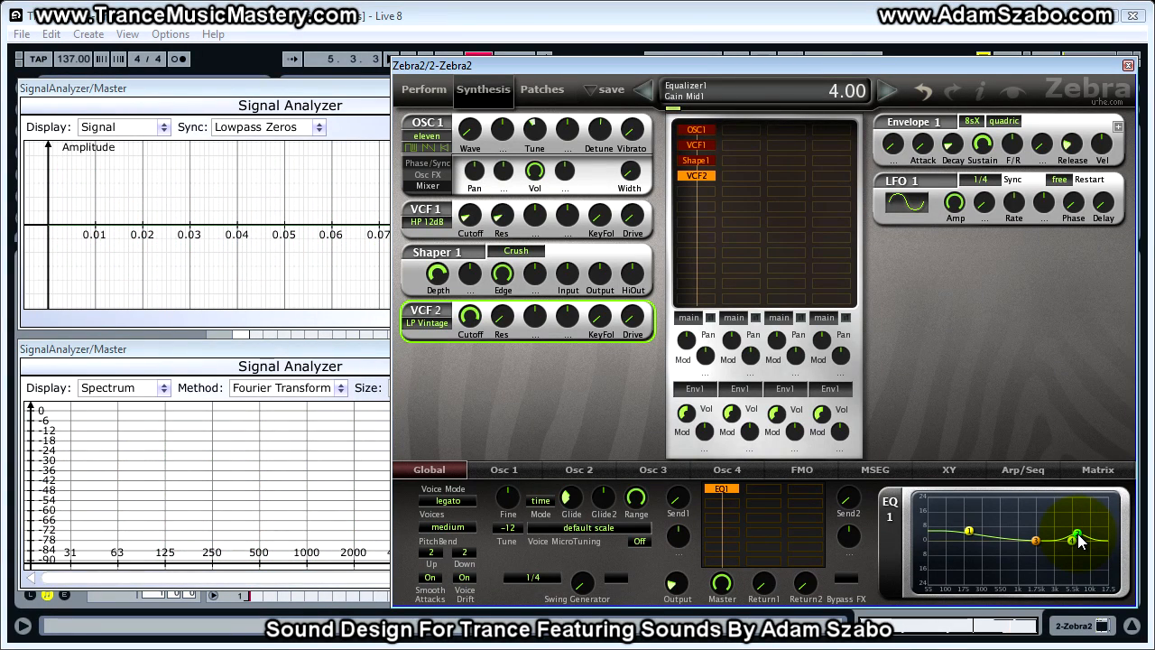
pyautogui.rightClick(1076, 533)
pyautogui.moveTo(1078, 540); pyautogui.dragTo(1075, 548)
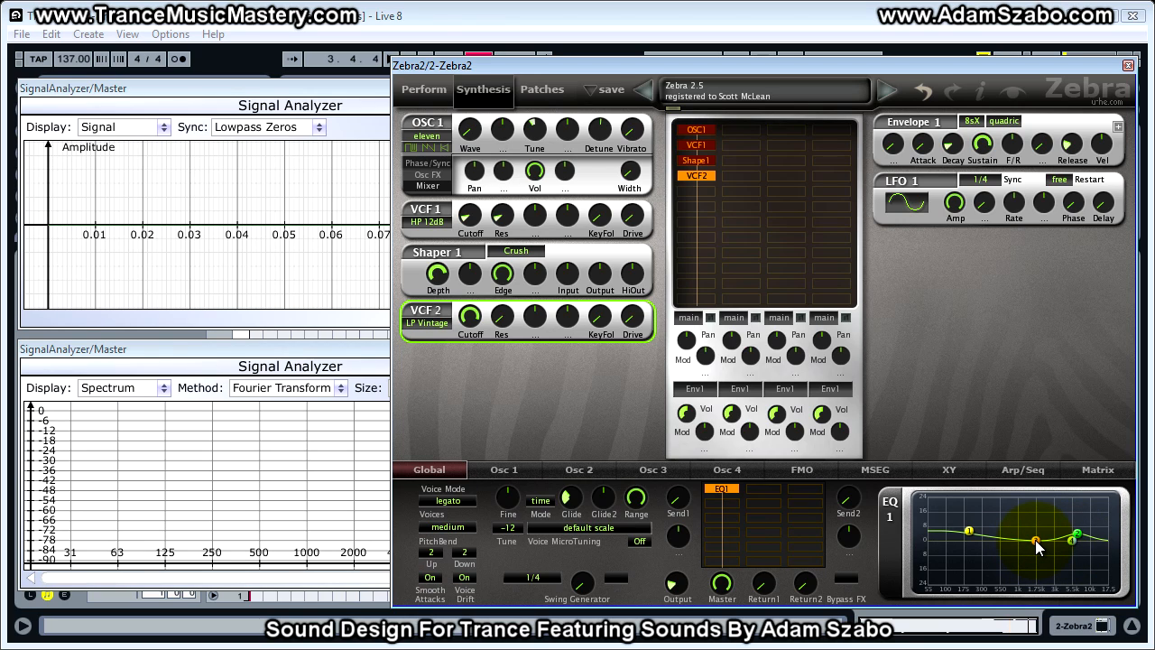
# - Move EQ 1's band 3 to about 1 kHz, boost its gain by about 6 dB and widen its Q
pyautogui.moveTo(1036, 540); pyautogui.dragTo(1021, 540)
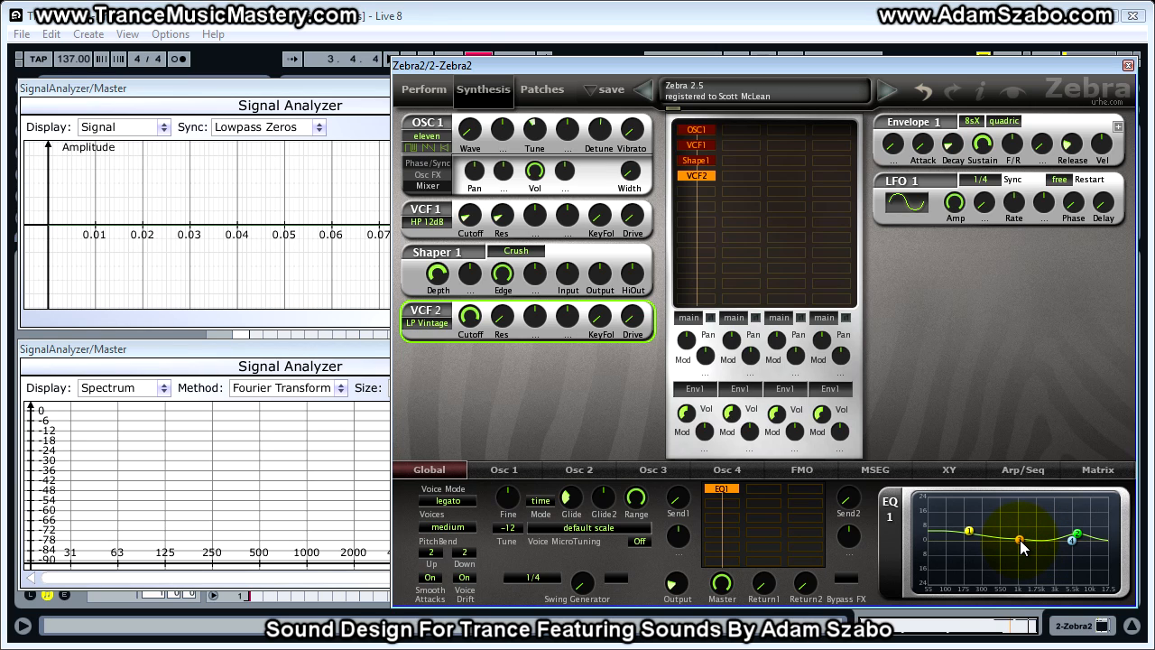
pyautogui.moveTo(1022, 547); pyautogui.dragTo(1020, 529)
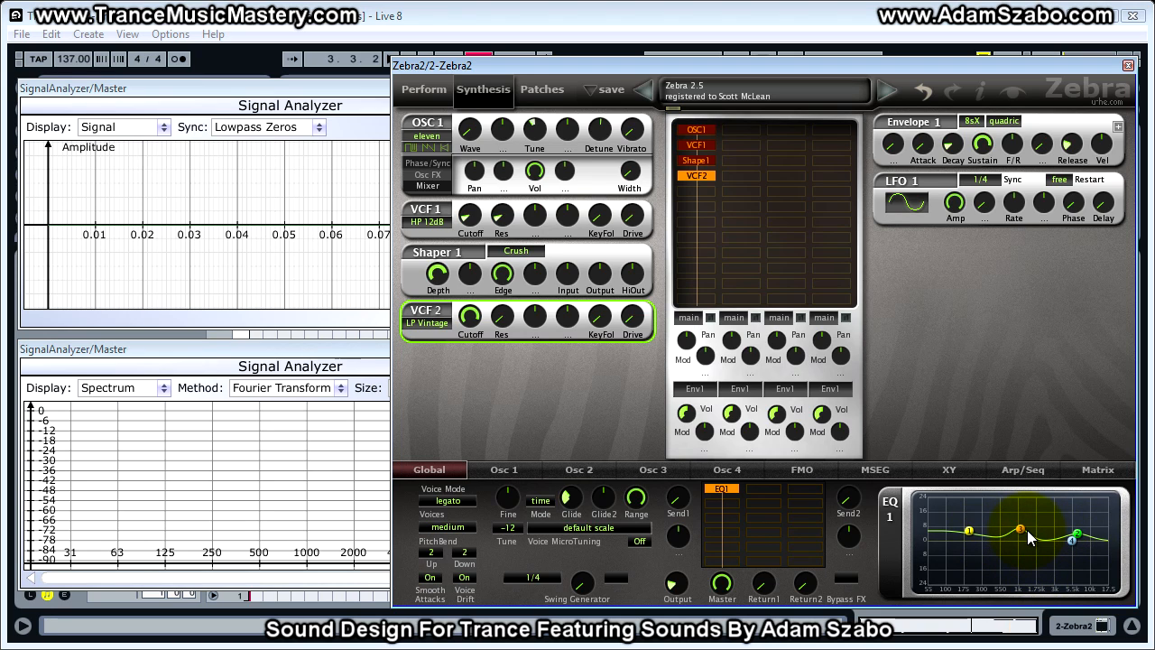
pyautogui.scroll(-5, 1020, 528)
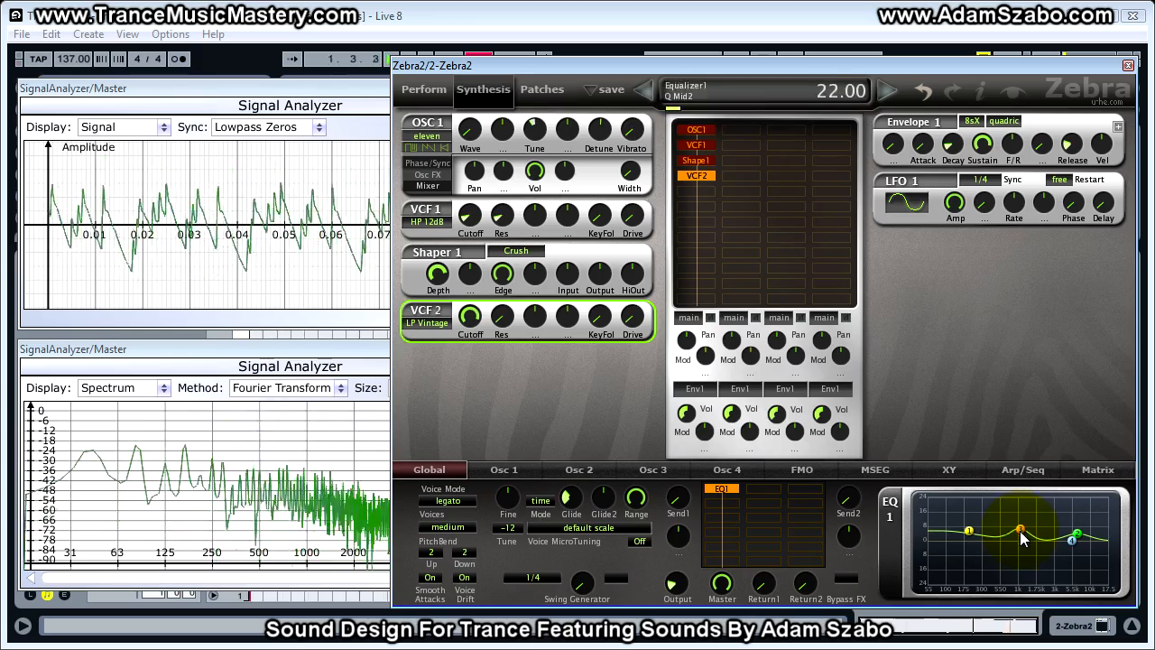
pyautogui.scroll(-10, 1021, 540)
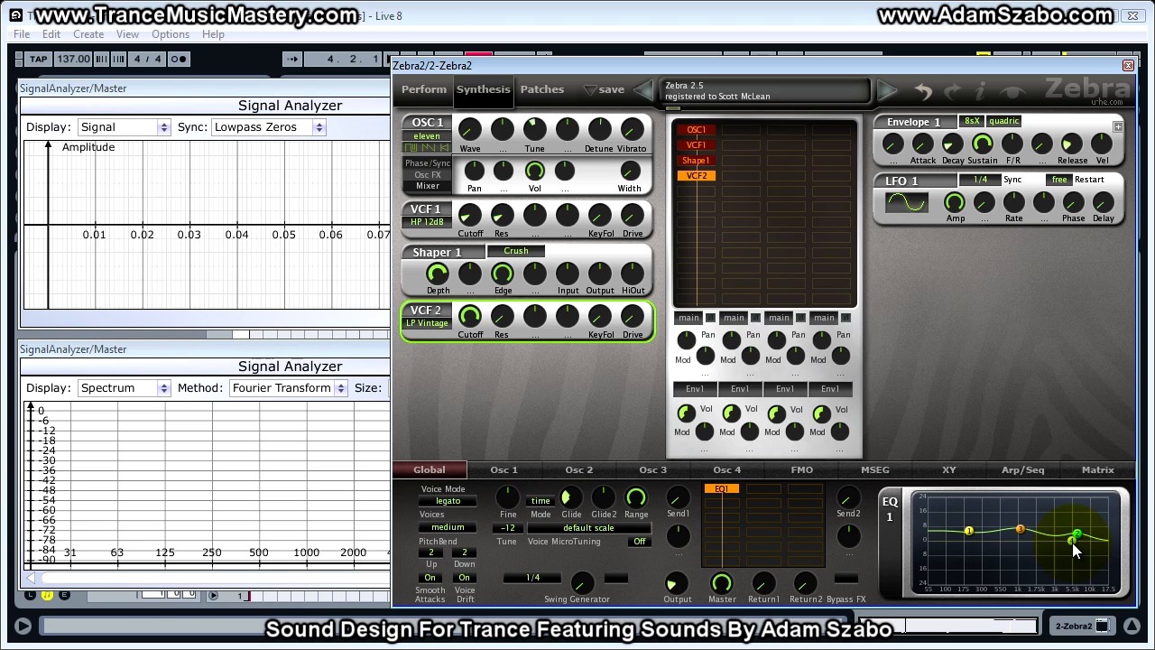
# - Boost EQ 1's band 4 near 5.5 kHz by about 5 dB while the loop plays
pyautogui.press('space')
pyautogui.moveTo(1072, 542); pyautogui.dragTo(1070, 537)
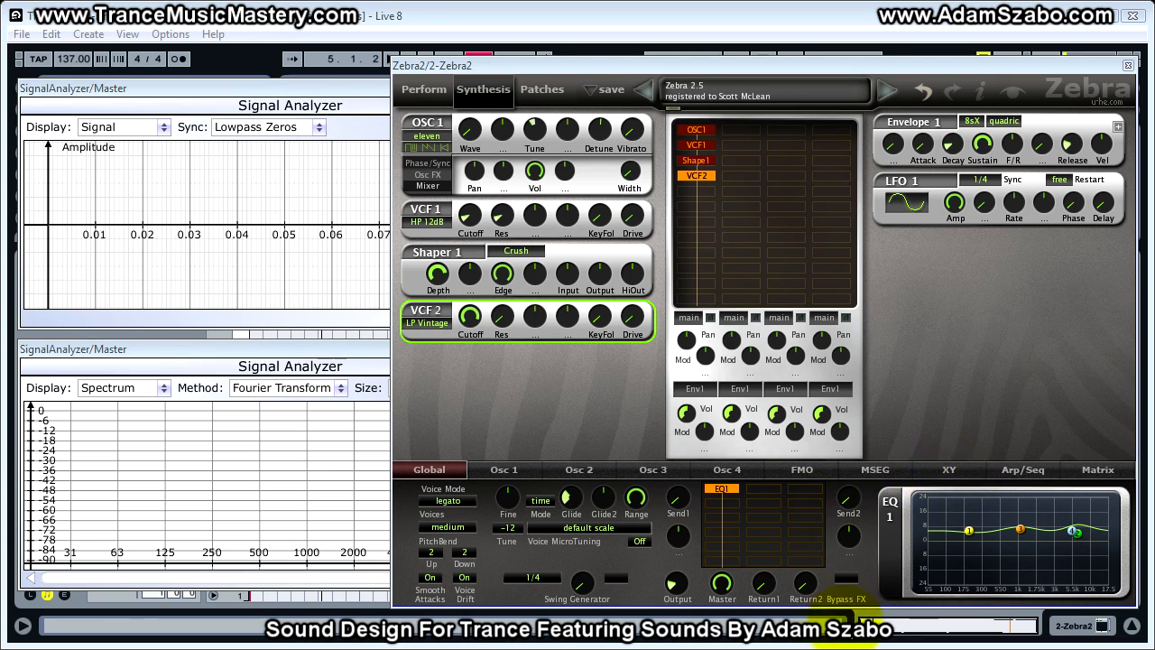
# - Check the Output and Master level values in the global section
pyautogui.click(677, 585)
pyautogui.click(722, 585)
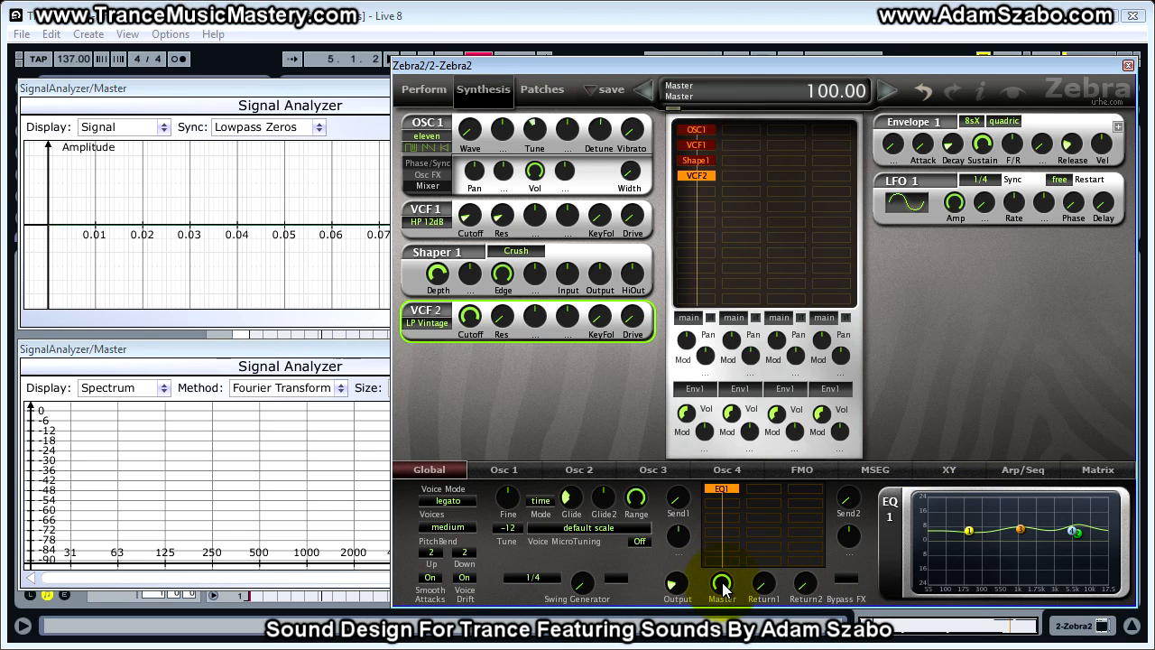
# - Turn down the Master level in the synth's global section
pyautogui.click(722, 585)
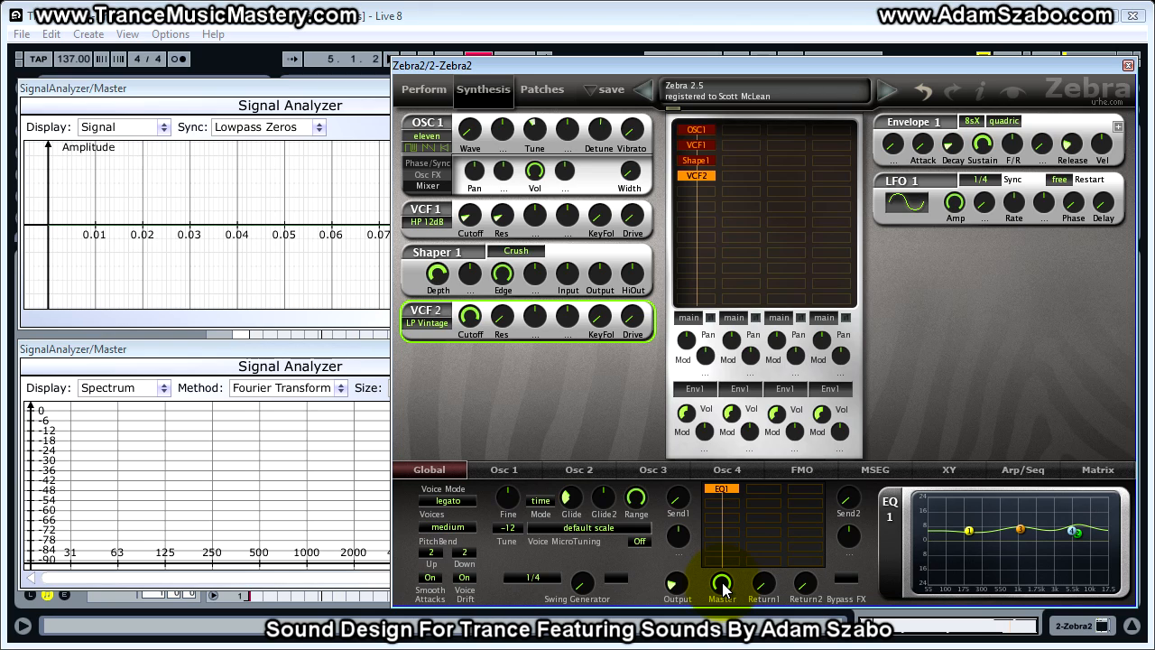
pyautogui.moveTo(722, 585); pyautogui.dragTo(724, 641)
pyautogui.moveTo(723, 645); pyautogui.dragTo(723, 647)
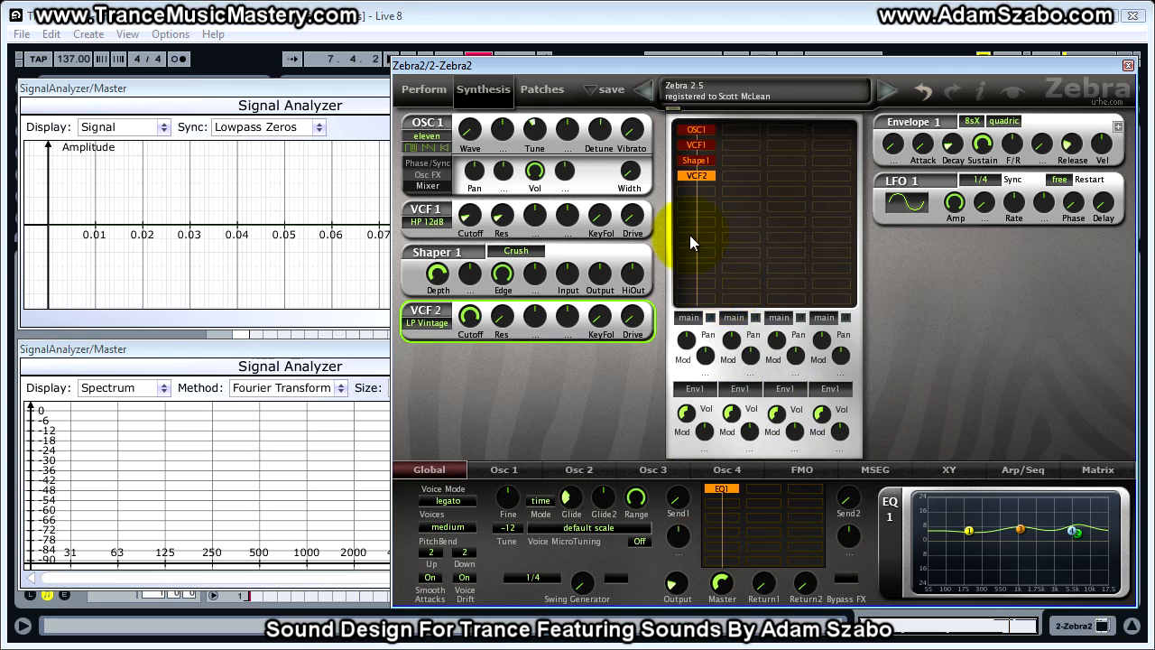
# - Move both Signal Analyzer windows and the Zebra2 window aside to uncover Live's session view
pyautogui.click(353, 89)
pyautogui.moveTo(353, 89); pyautogui.dragTo(1154, 271)
pyautogui.click(315, 350)
pyautogui.moveTo(315, 351); pyautogui.dragTo(1154, 352)
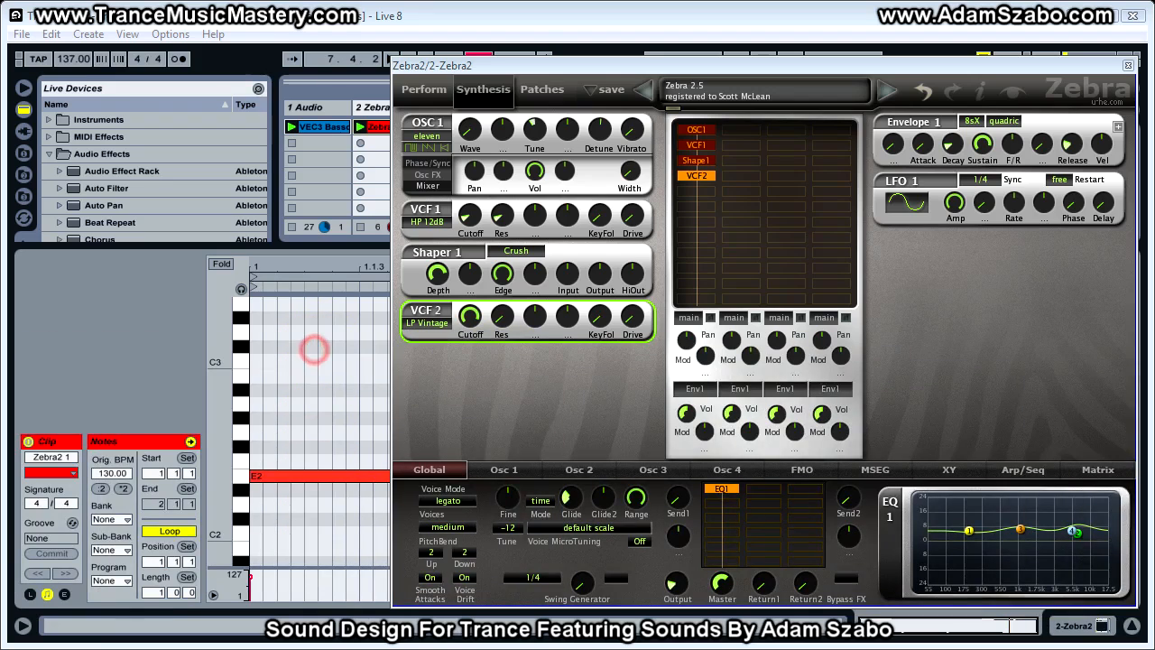
pyautogui.moveTo(758, 64); pyautogui.dragTo(1154, 64)
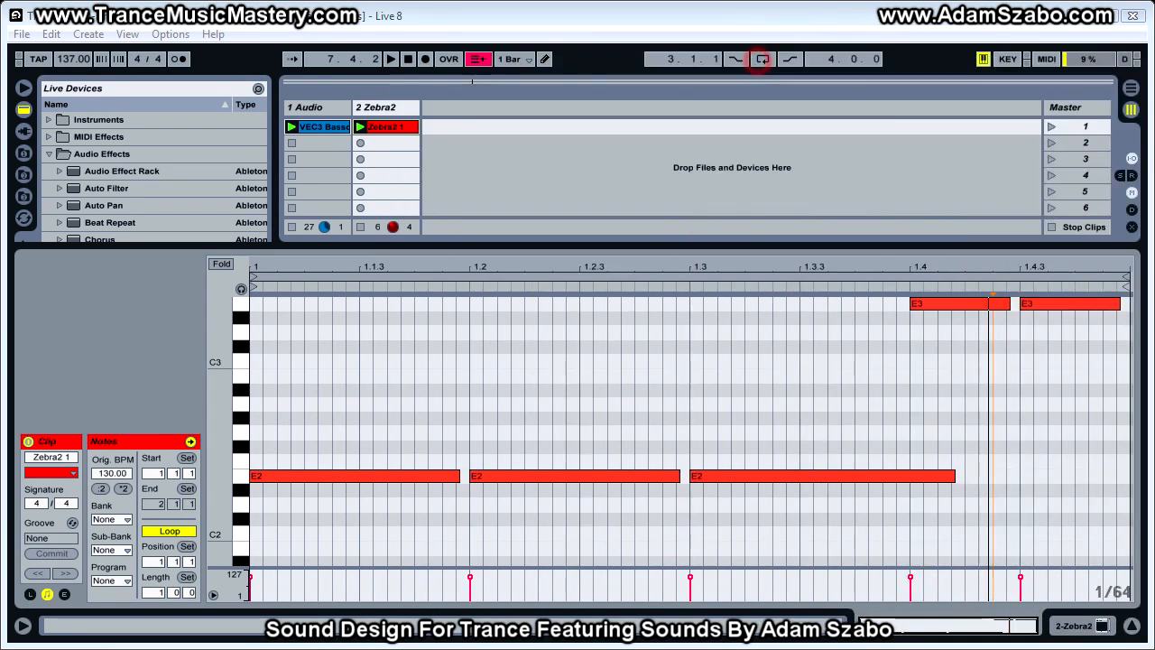
# - Examine the VEC3 Bassdrums kick clip on the audio track and the note clip on the Zebra2 track
pyautogui.click(373, 114)
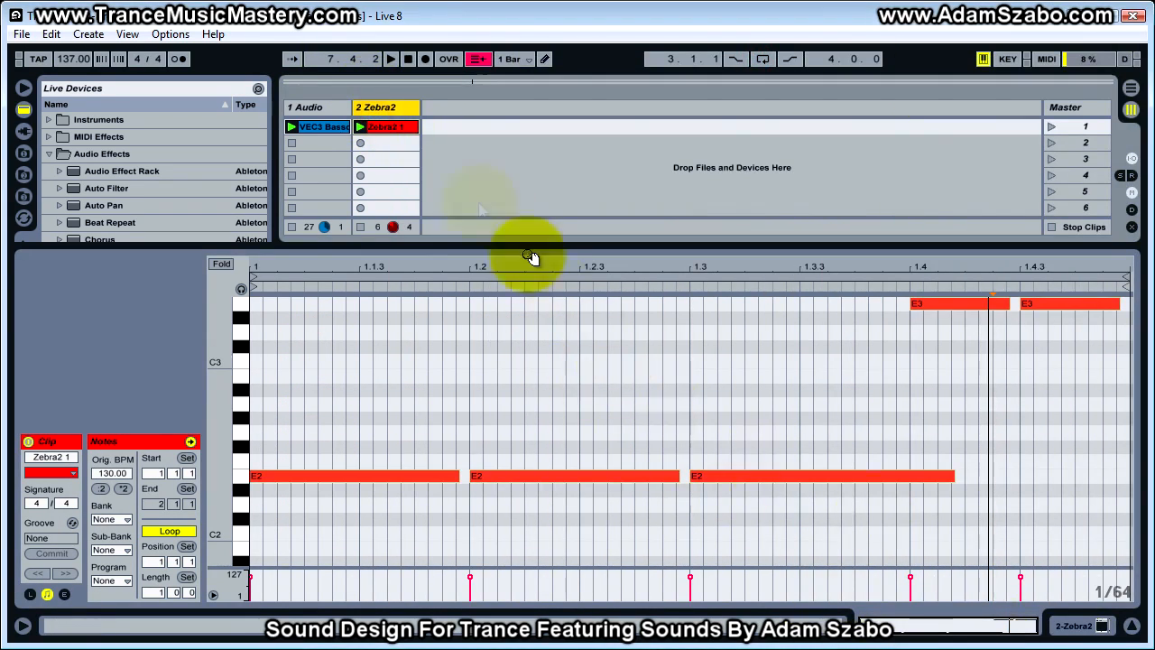
pyautogui.click(323, 112)
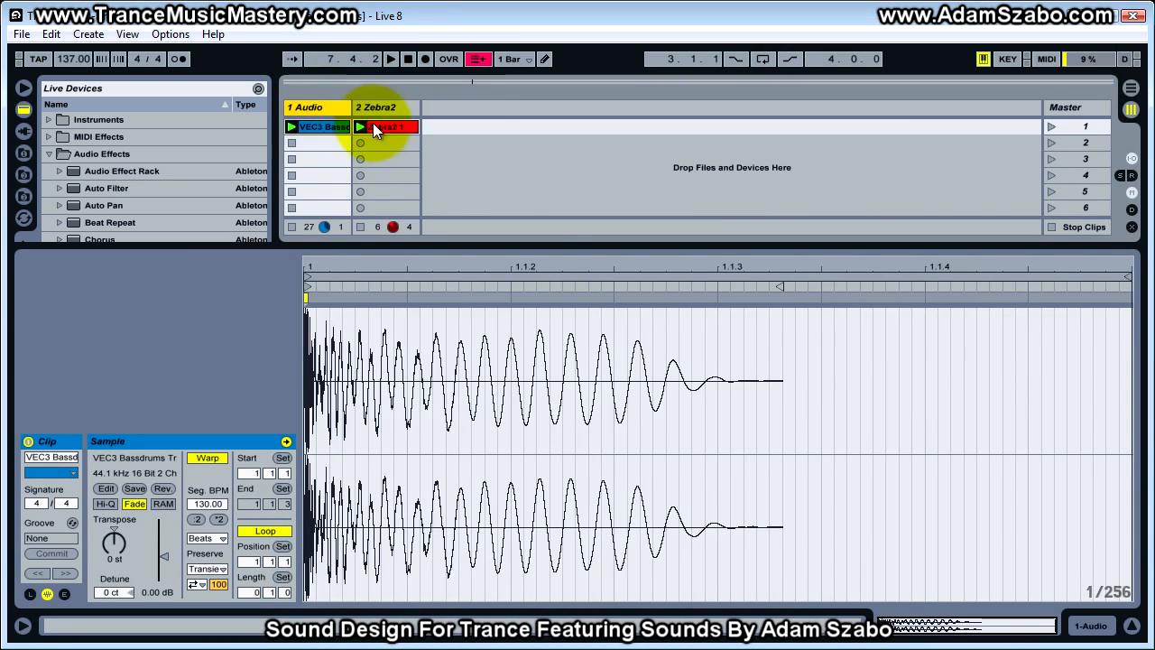
pyautogui.moveTo(351, 106); pyautogui.dragTo(523, 107)
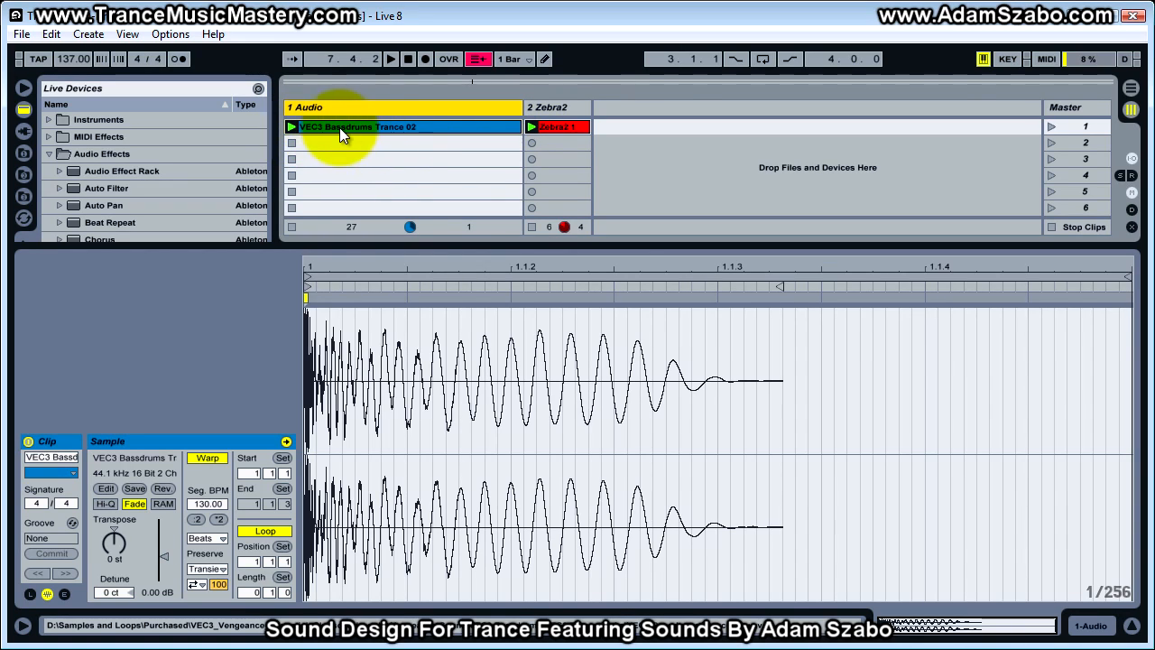
pyautogui.moveTo(522, 106); pyautogui.dragTo(343, 105)
pyautogui.click(395, 126)
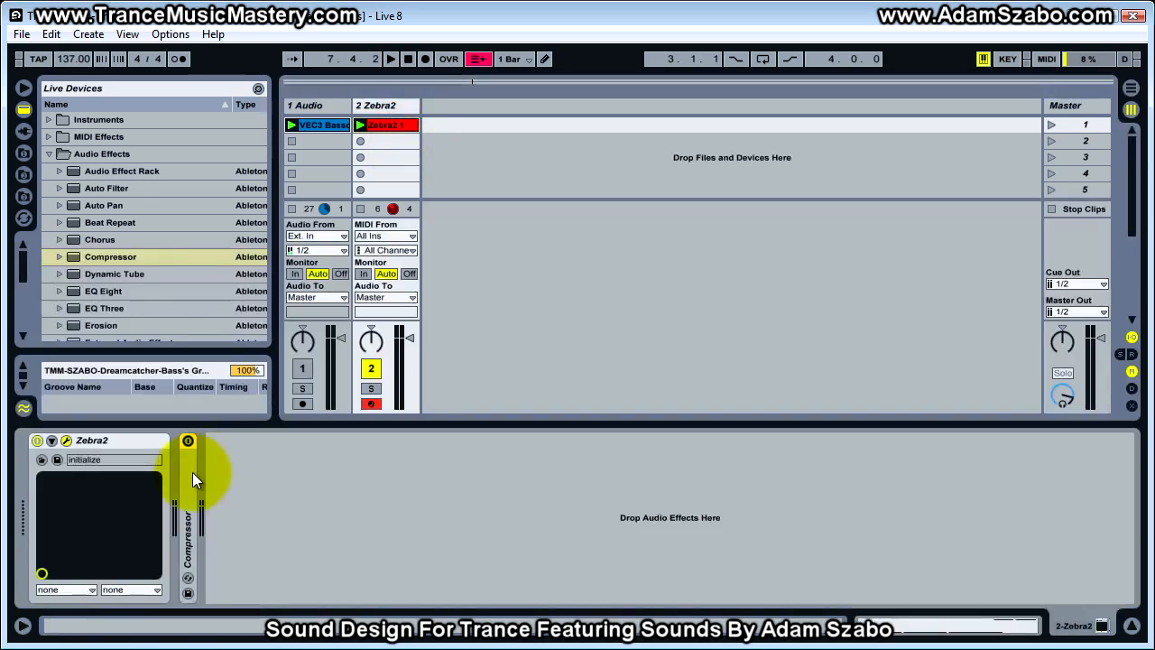
# - Show the Zebra2 track's device chain and switch its sidechain Compressor on, then bypass it
pyautogui.doubleClick(190, 476)
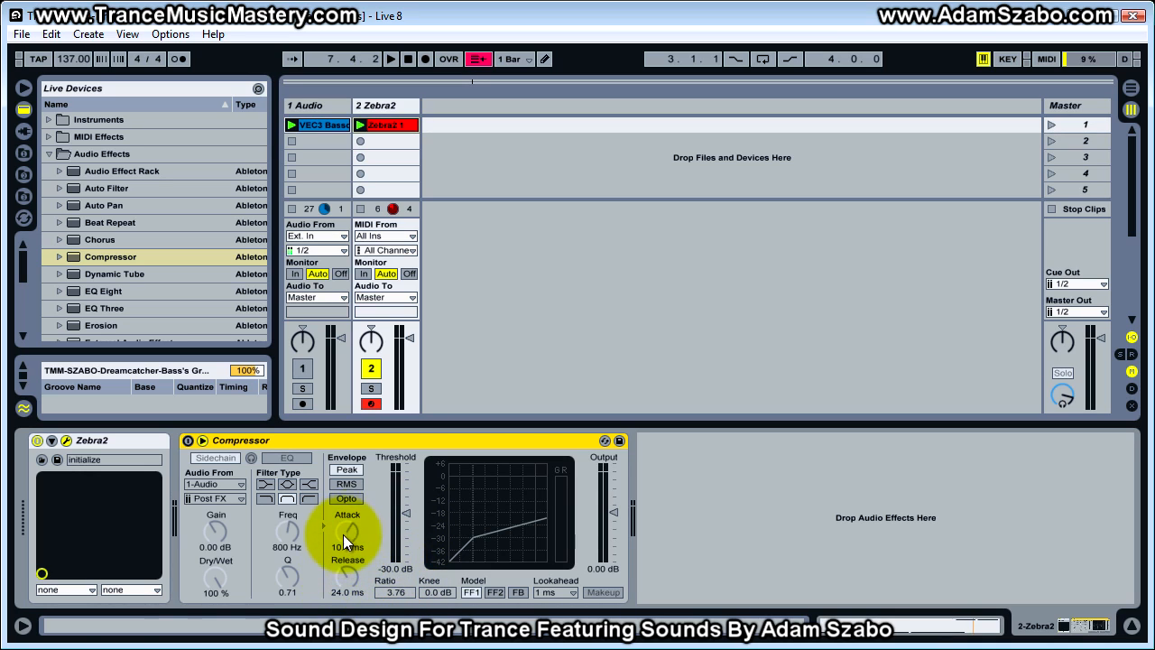
pyautogui.click(187, 441)
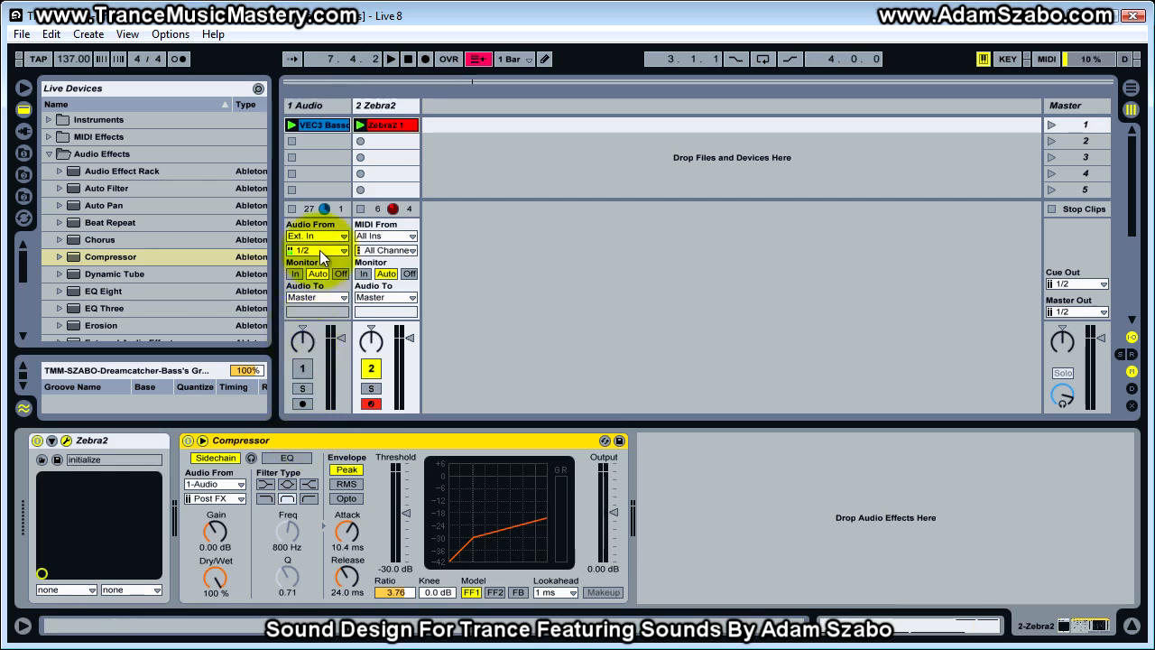
pyautogui.click(385, 106)
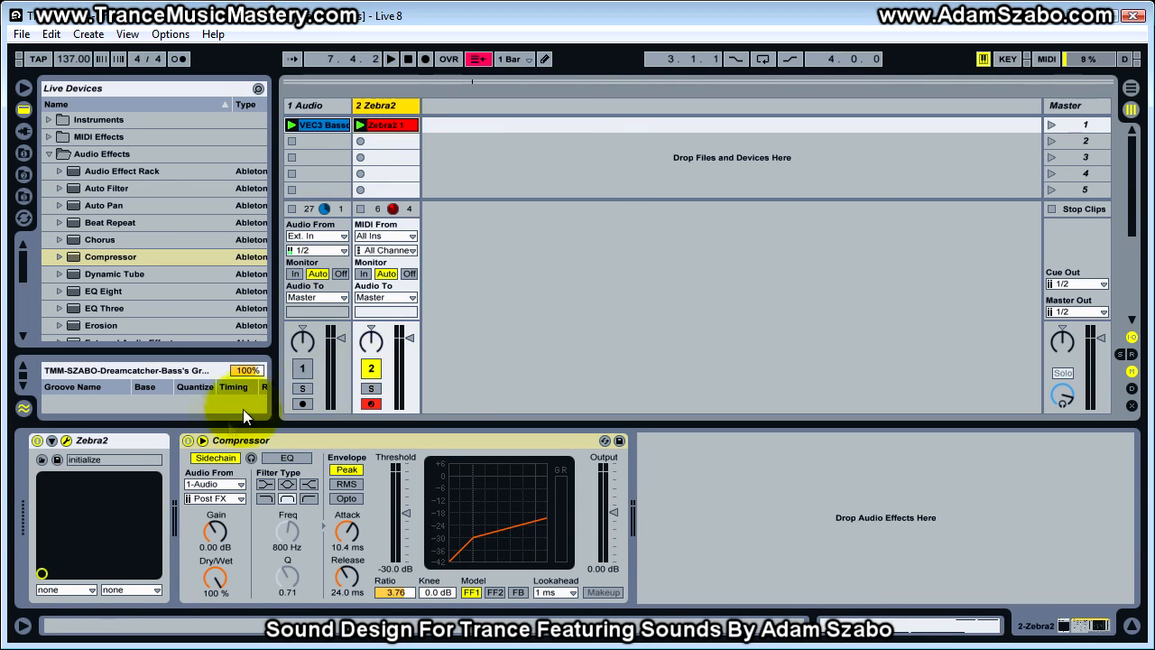
pyautogui.click(188, 440)
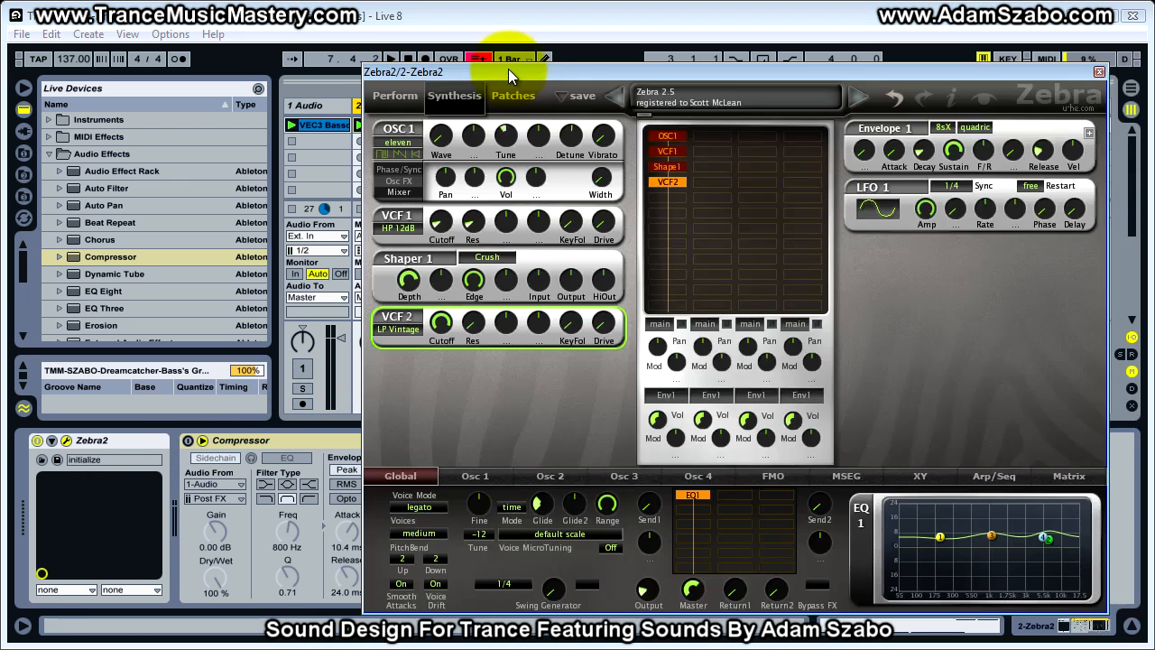
# - Bring the Zebra2 window back beside the device chain, play the loop and enable the sidechain Compressor while listening
pyautogui.moveTo(508, 68); pyautogui.dragTo(522, 68)
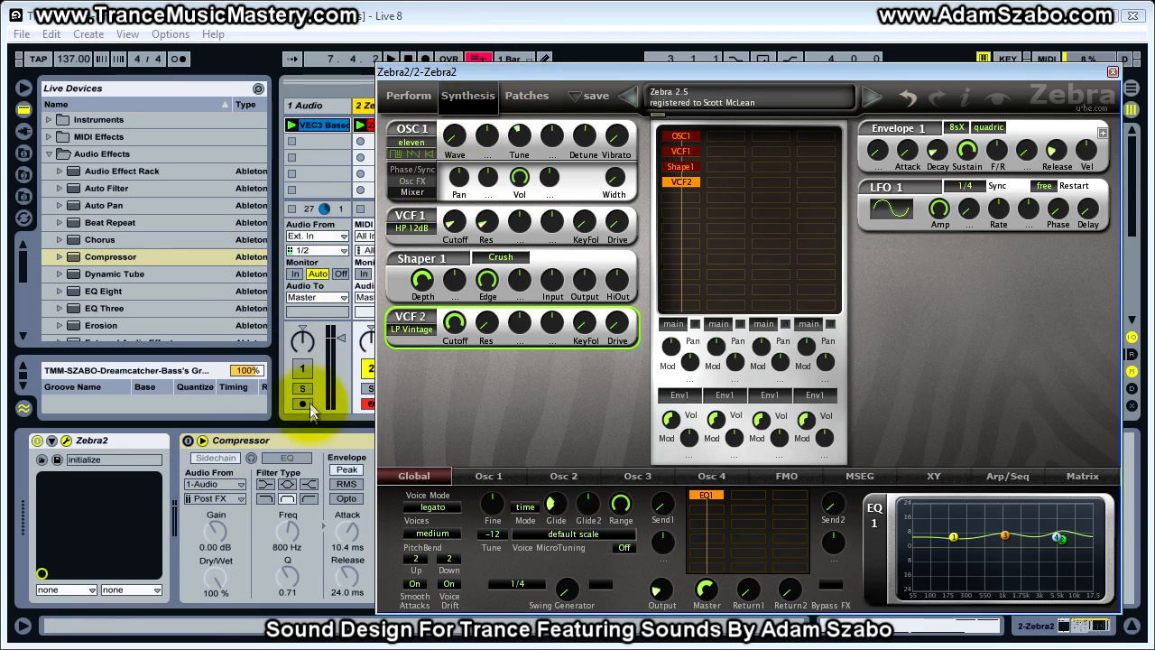
pyautogui.click(187, 442)
pyautogui.press('space')
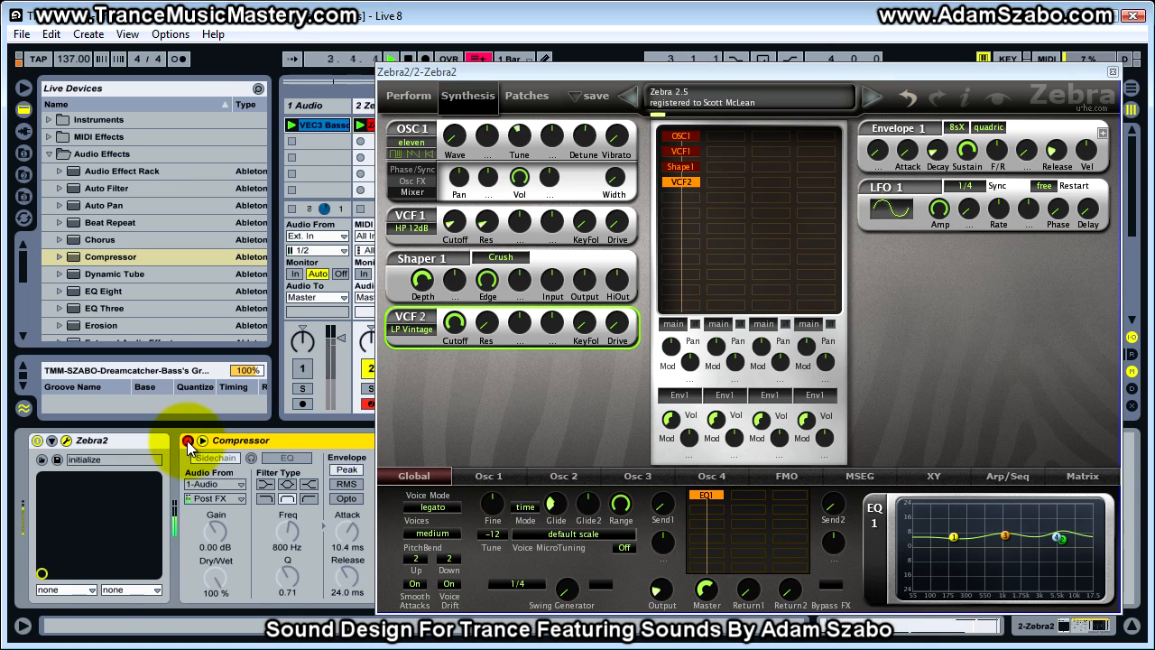
pyautogui.click(188, 441)
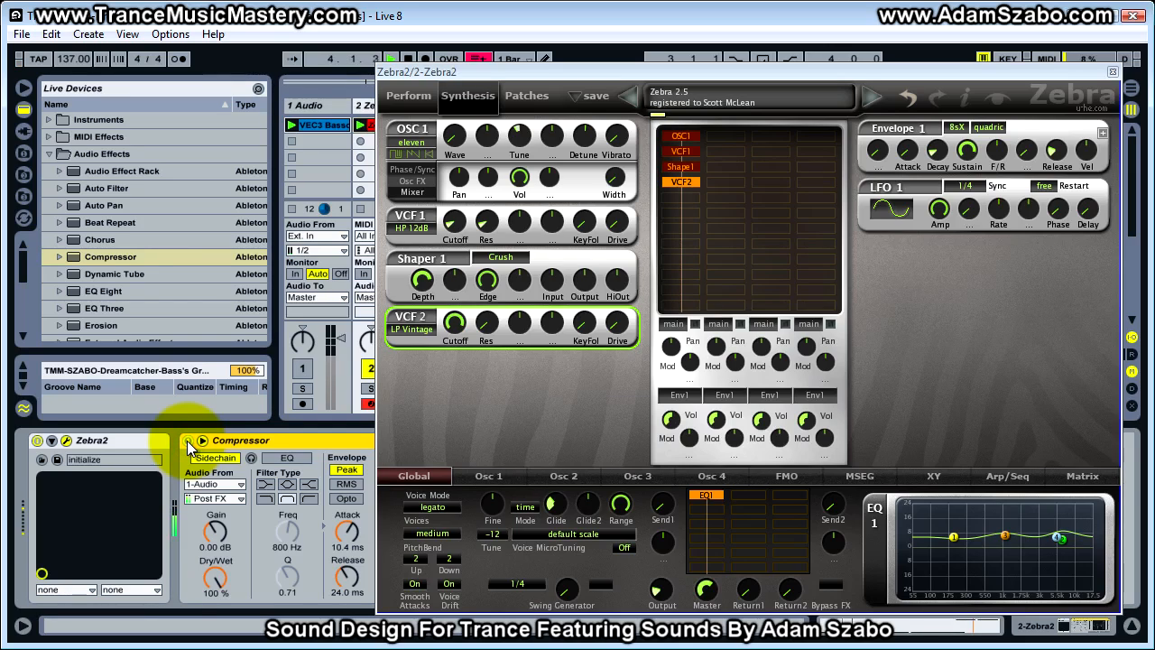
# - Bring both Signal Analyzer windows back into view and put the Zebra2 window in front of them
pyautogui.moveTo(1154, 36); pyautogui.dragTo(193, 54)
pyautogui.moveTo(1154, 388); pyautogui.dragTo(249, 314)
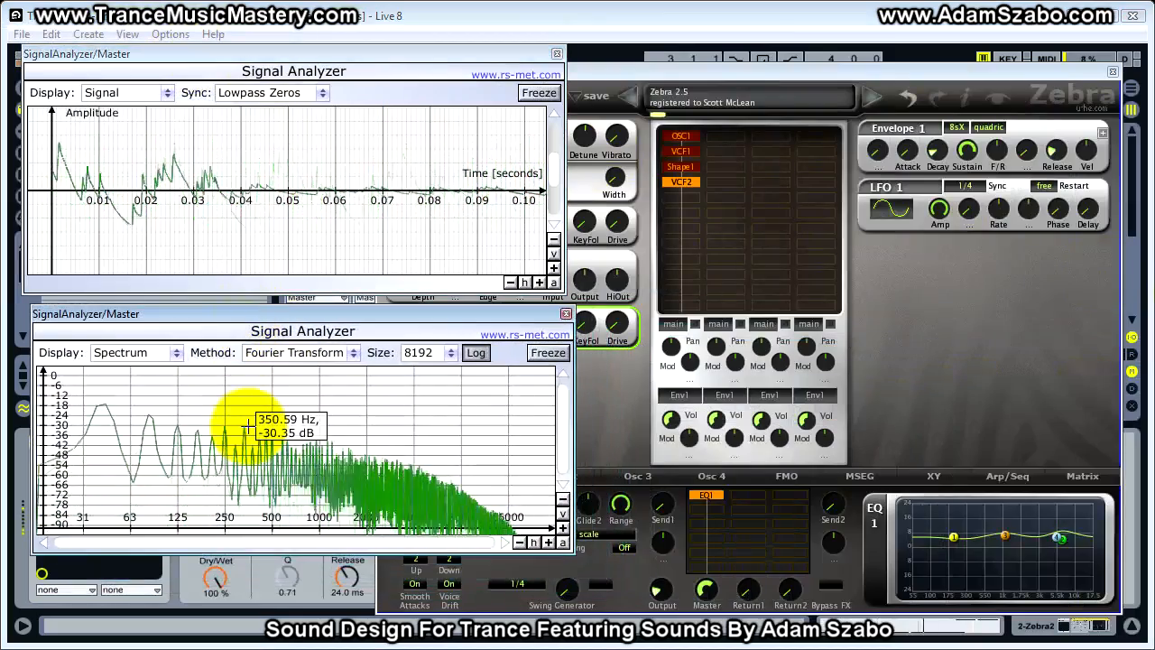
pyautogui.click(790, 79)
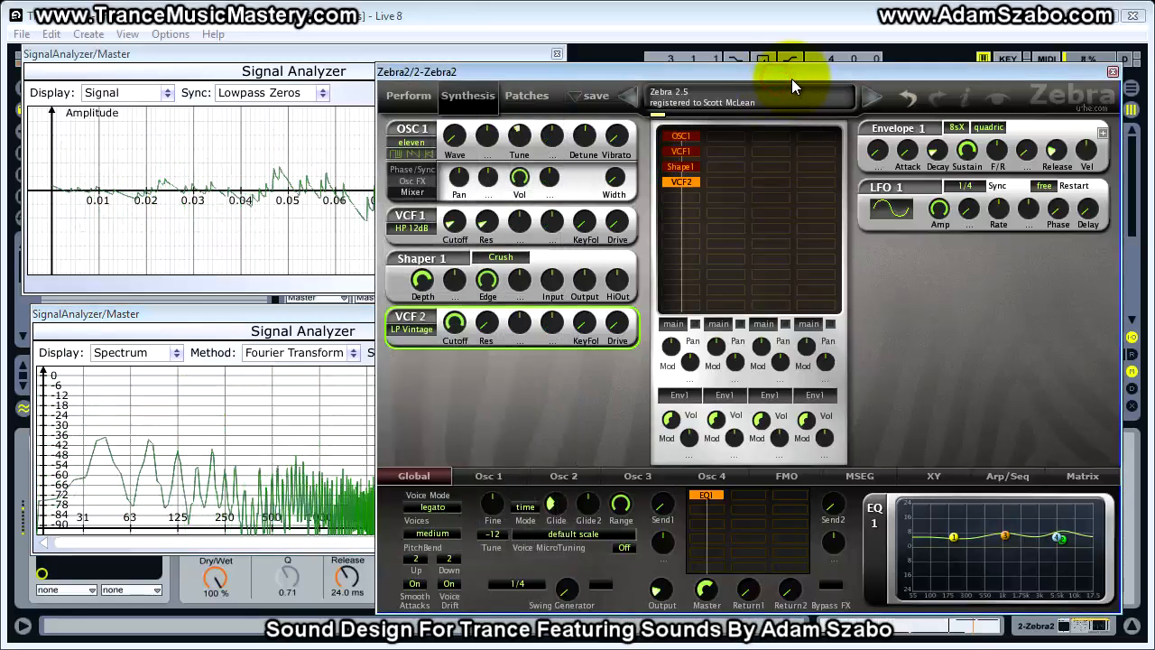